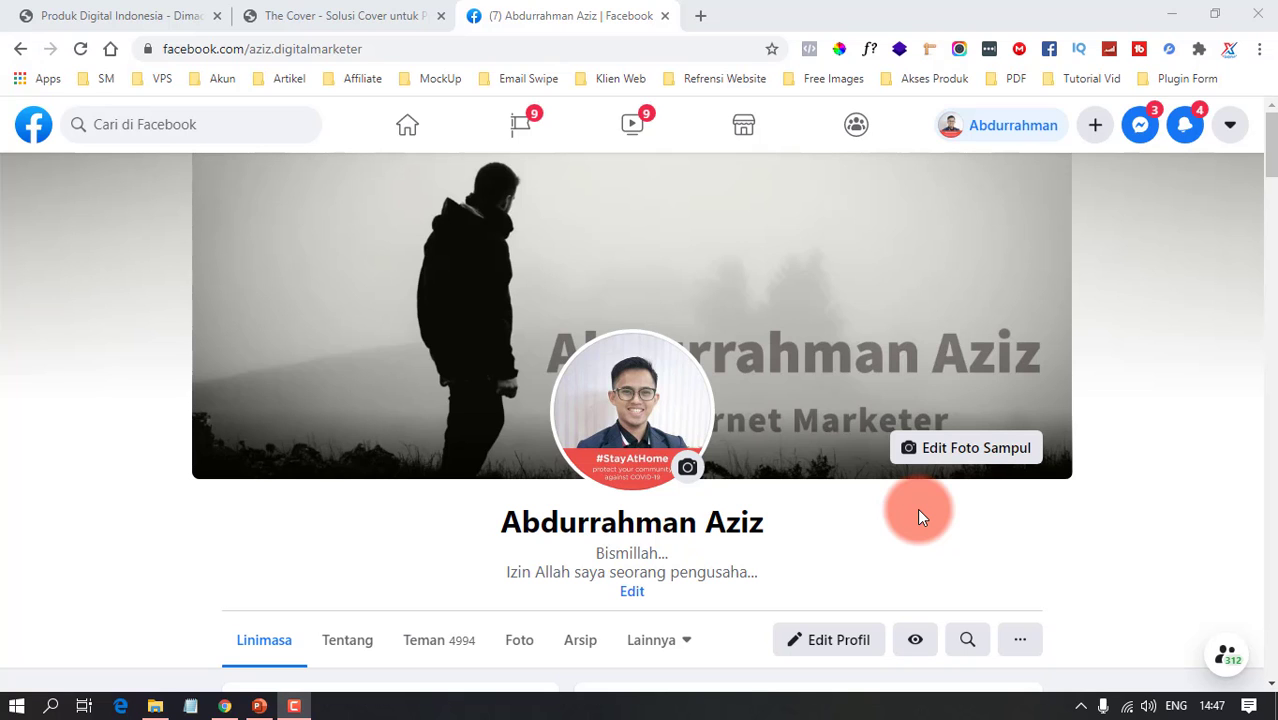
# - Bring the 'Facebook Cover Study' PowerPoint deck to the front from the taskbar
pyautogui.click(262, 706)
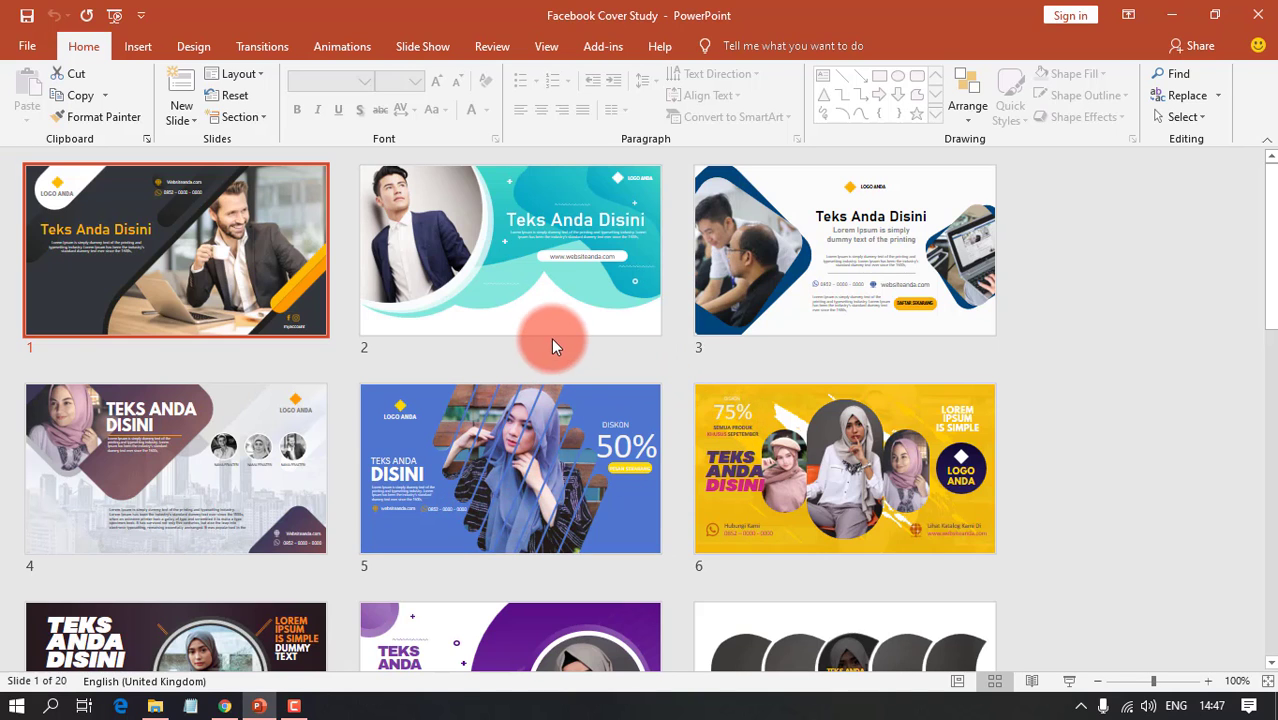
# - Scroll through the 20 cover template slides, then switch back to the browser
pyautogui.scroll(-4, 1100, 363)
pyautogui.scroll(-2, 1100, 363)
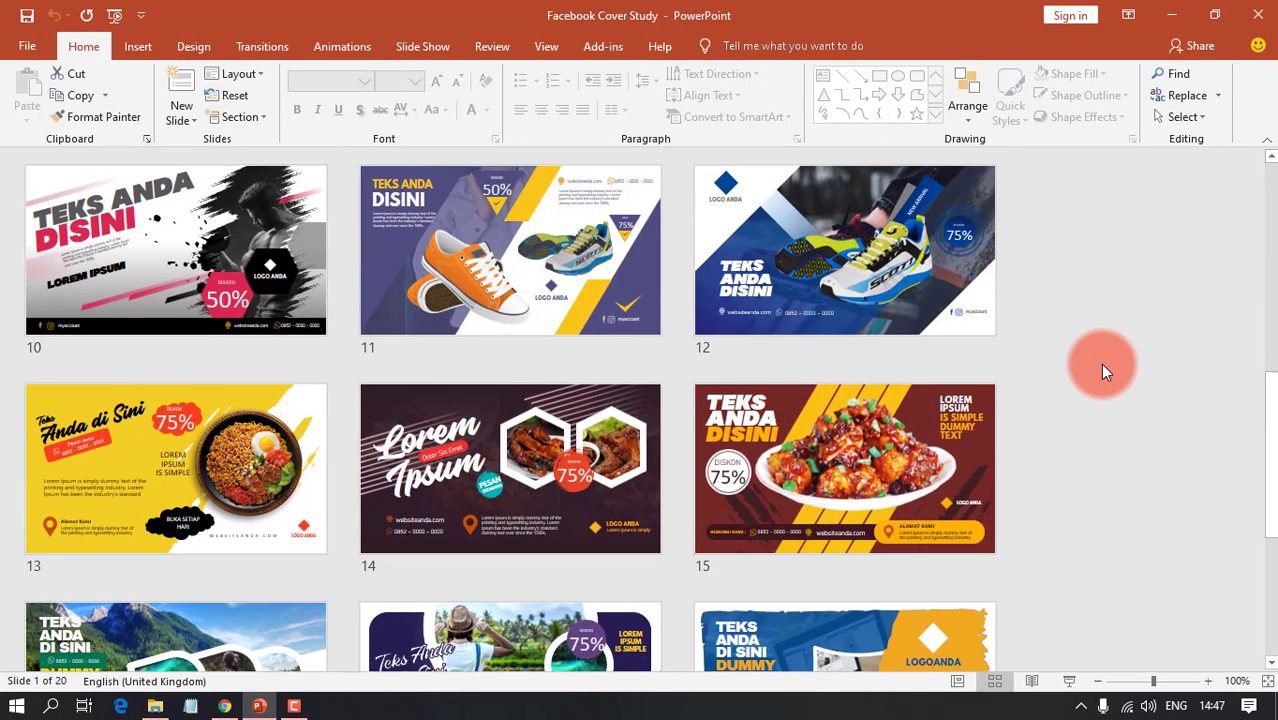
pyautogui.scroll(-3, 1103, 370)
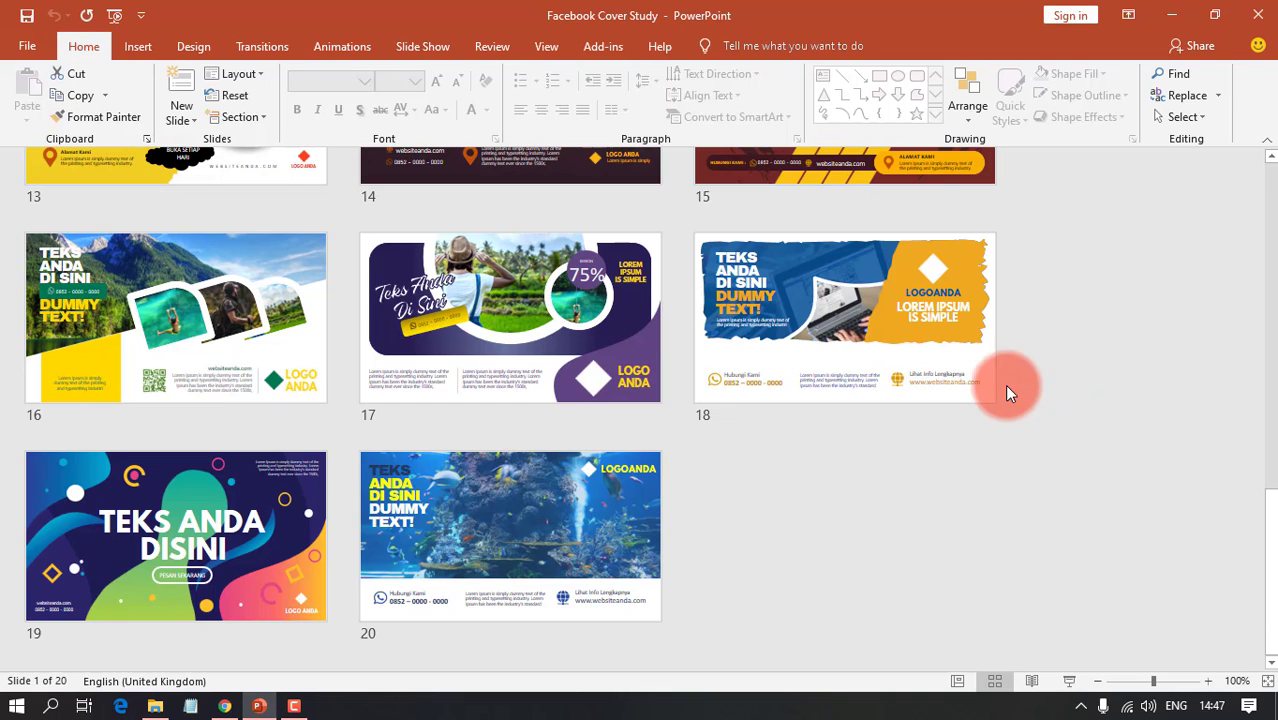
pyautogui.scroll(10, 494, 507)
pyautogui.scroll(-7, 475, 496)
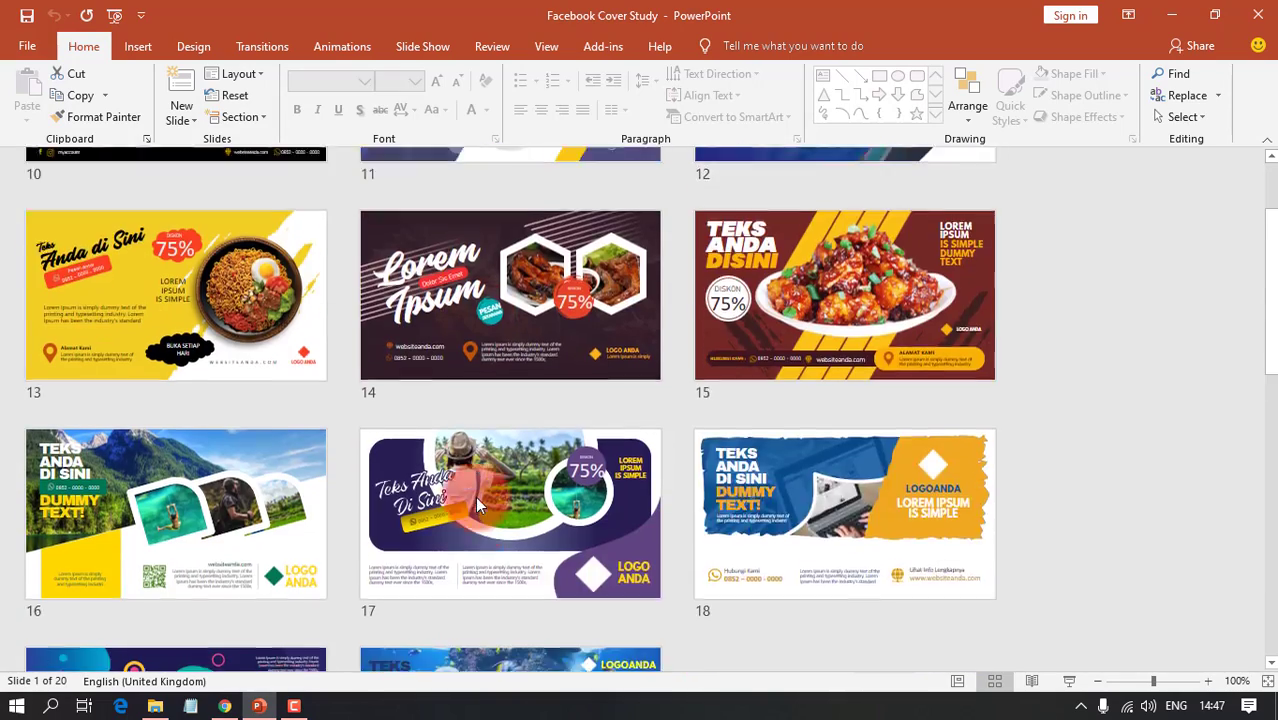
pyautogui.scroll(-2, 475, 496)
pyautogui.scroll(10, 475, 496)
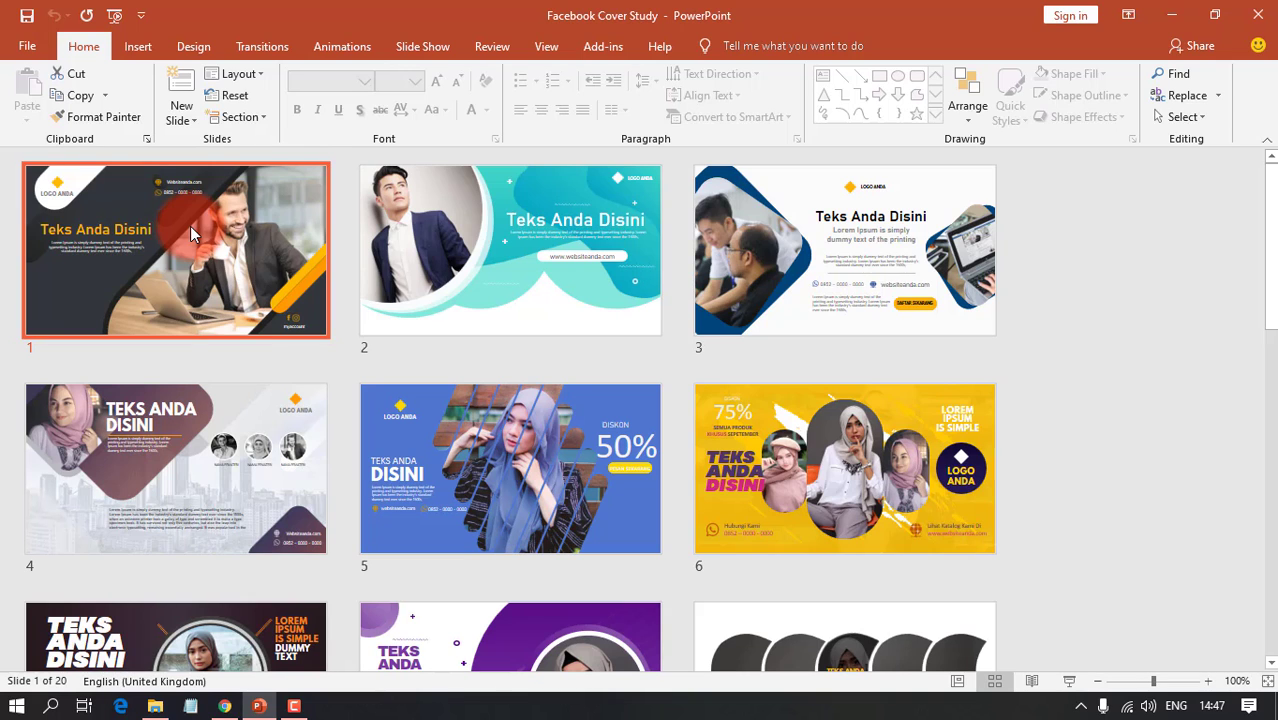
pyautogui.scroll(-3, 801, 308)
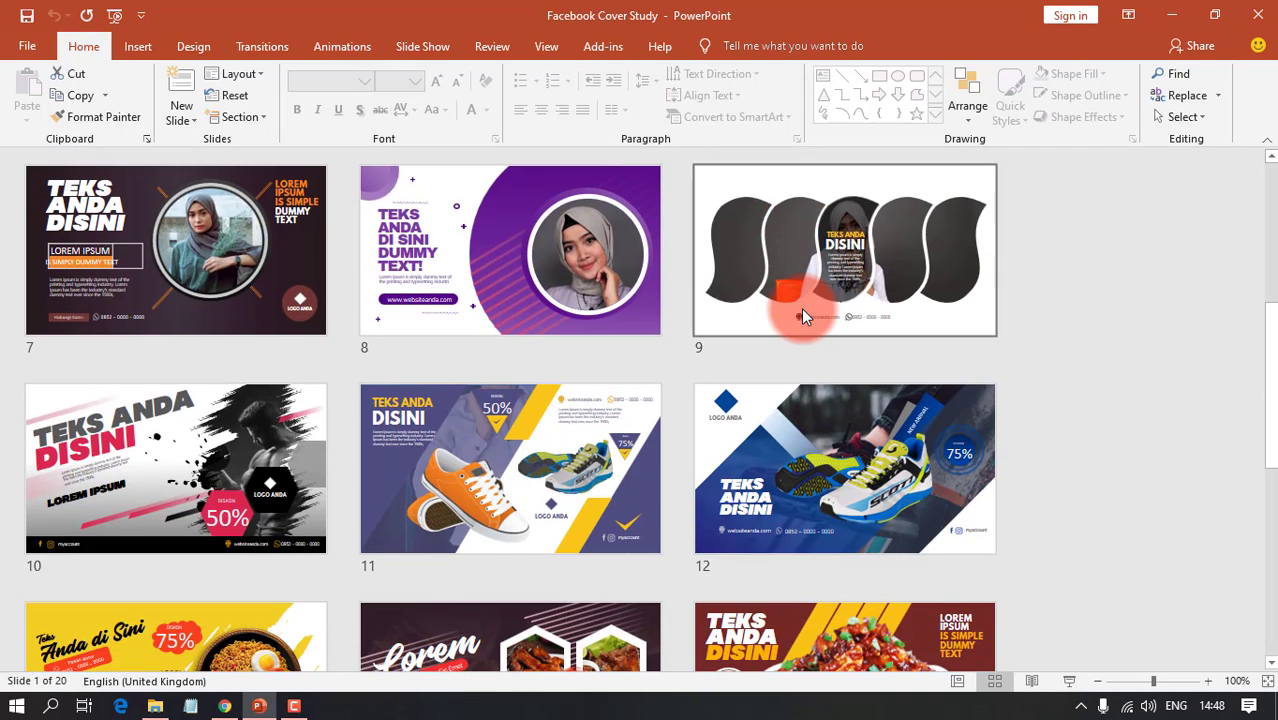
pyautogui.scroll(-3, 801, 314)
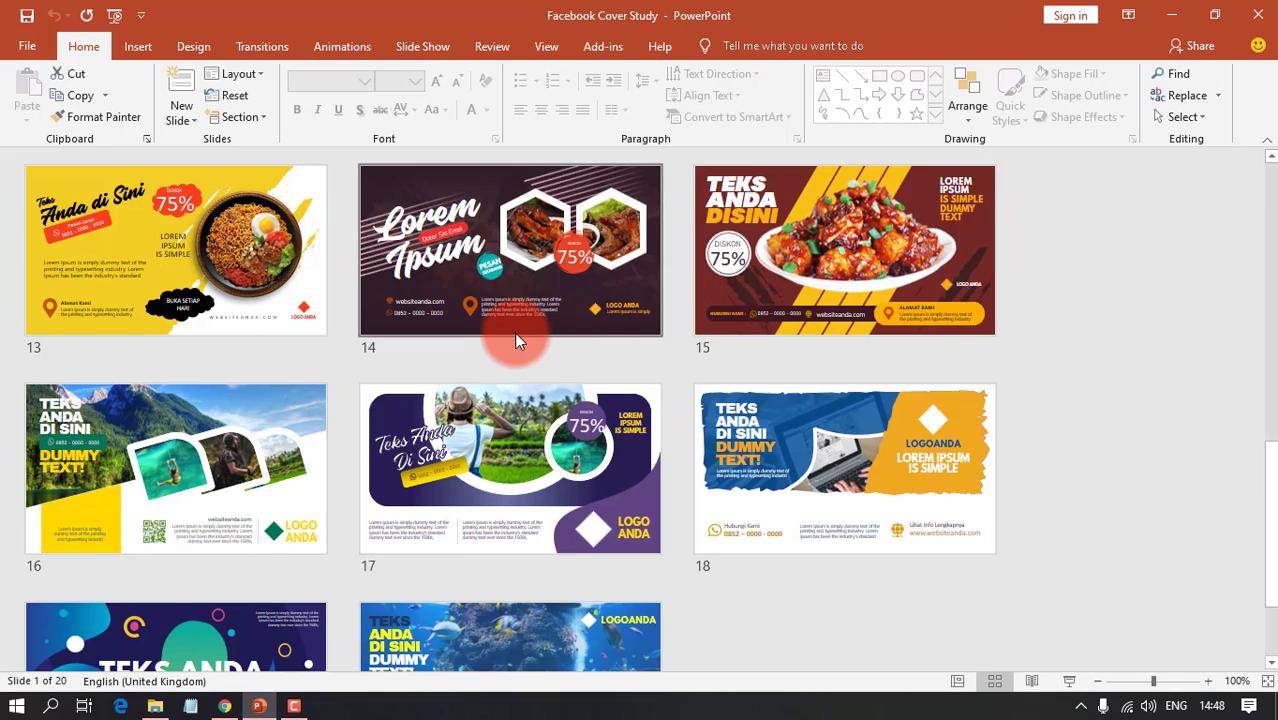
pyautogui.scroll(-3, 514, 332)
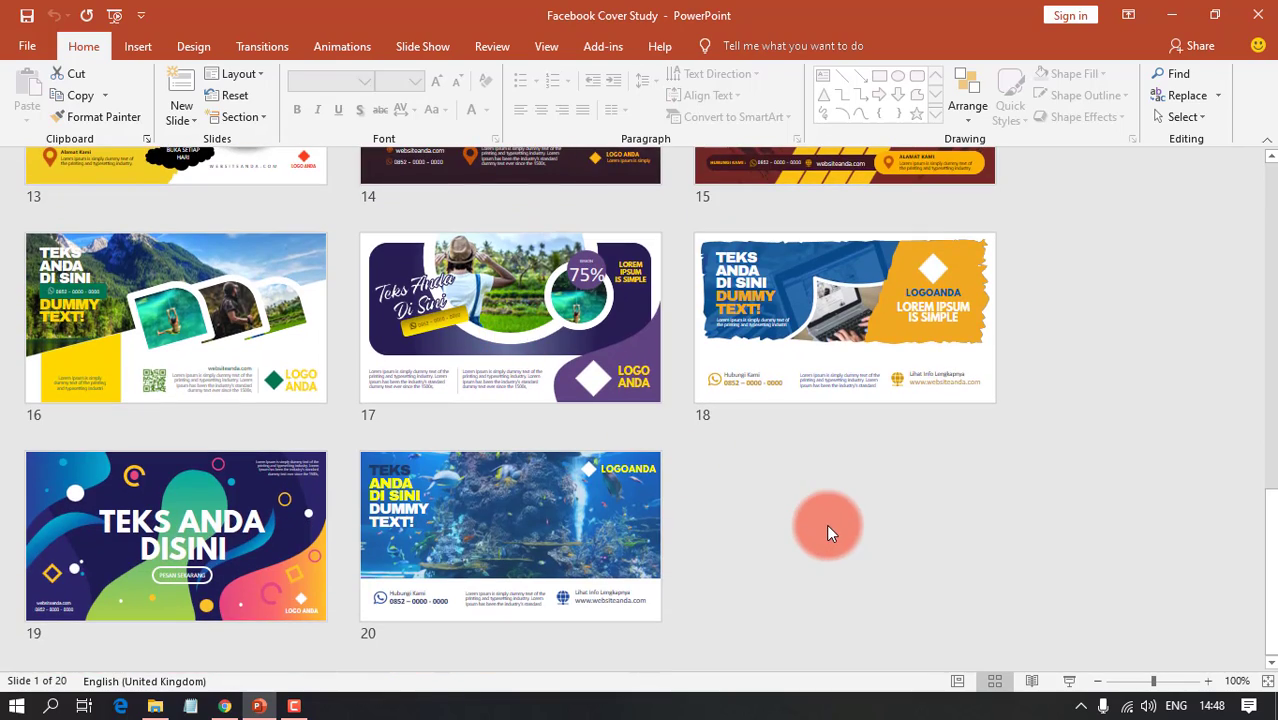
pyautogui.scroll(6, 267, 561)
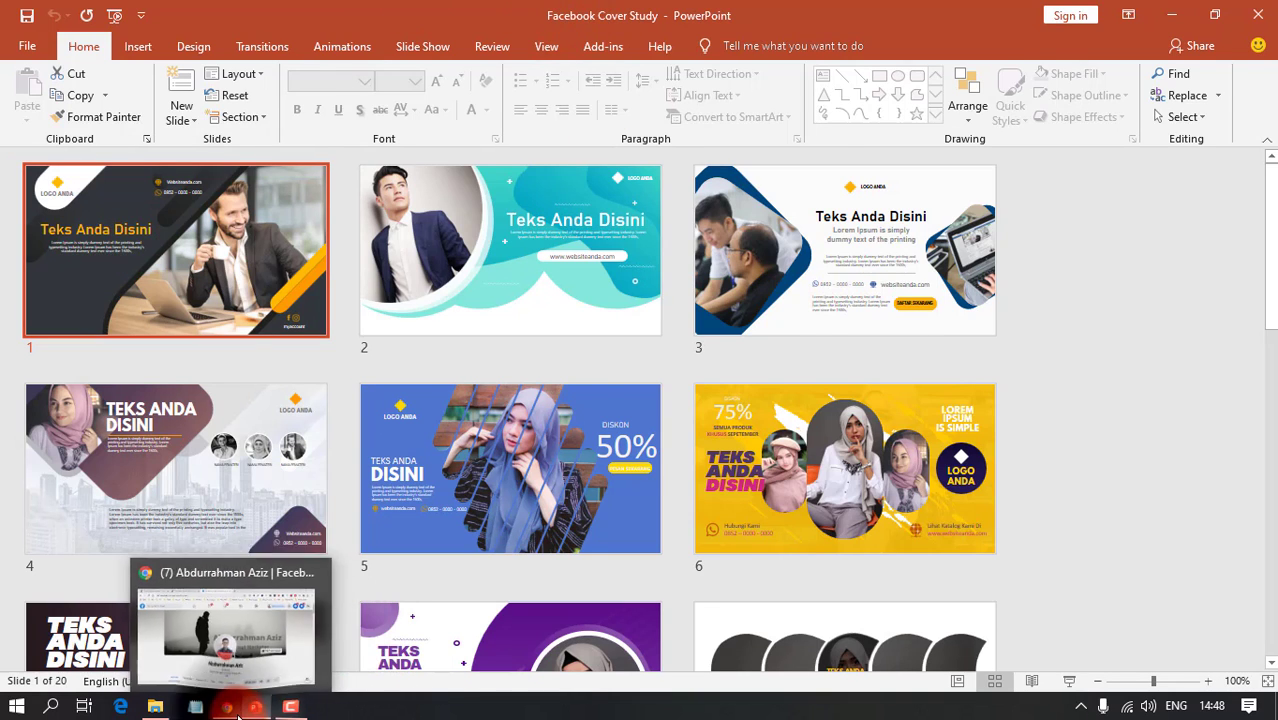
pyautogui.click(240, 610)
# - Switch to The Cover tab and scroll down to the Modul #1–#6 template grid
pyautogui.click(330, 15)
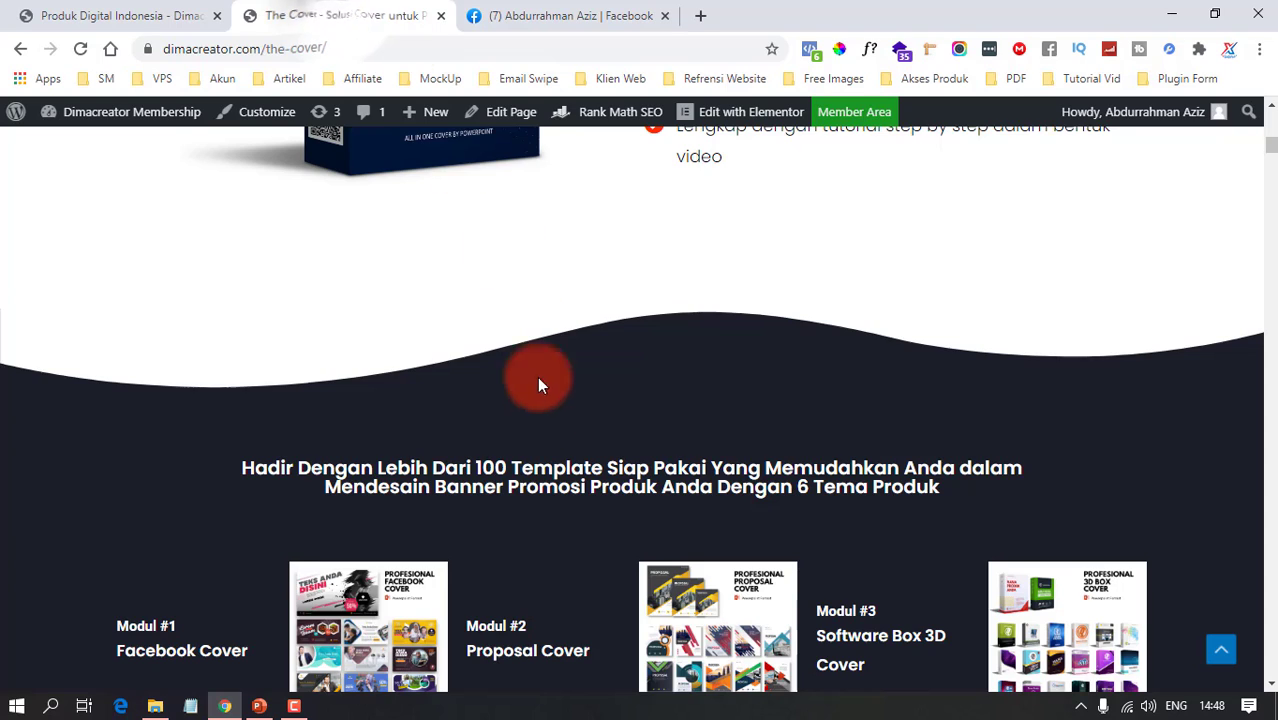
pyautogui.scroll(1, 600, 395)
pyautogui.scroll(8, 1243, 406)
pyautogui.scroll(1, 1052, 380)
pyautogui.scroll(-3, 697, 457)
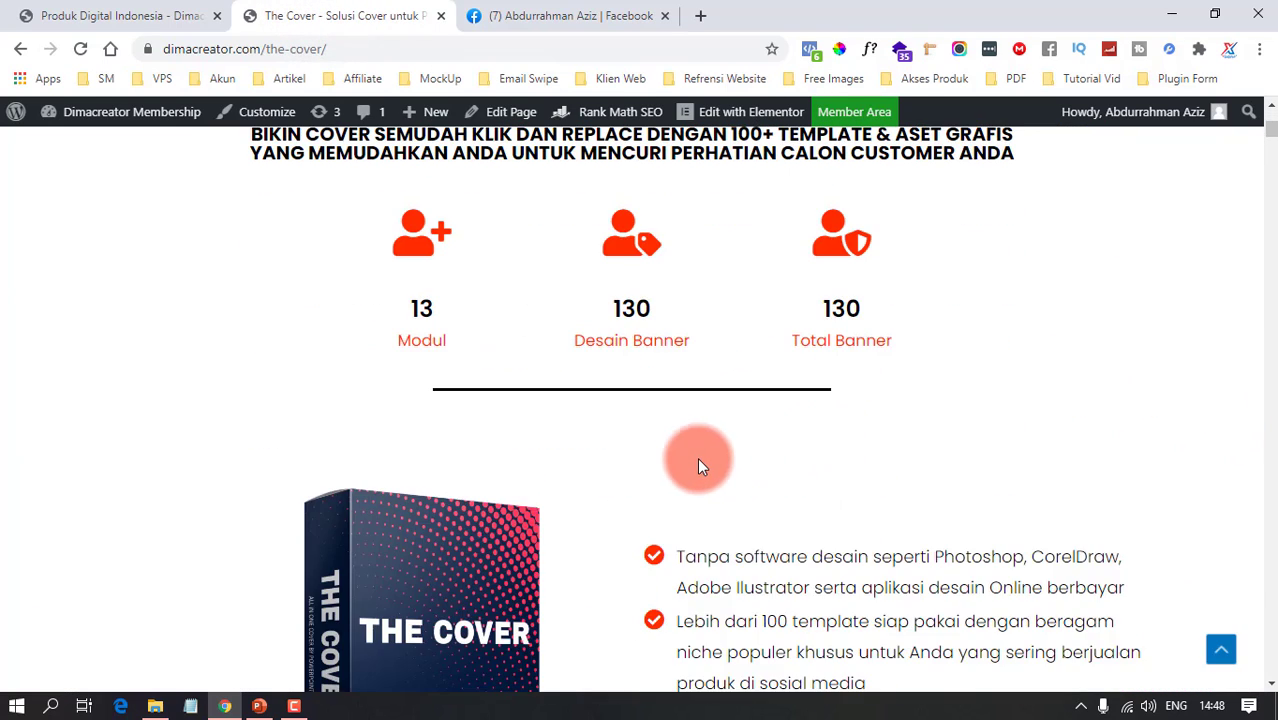
pyautogui.scroll(1, 669, 461)
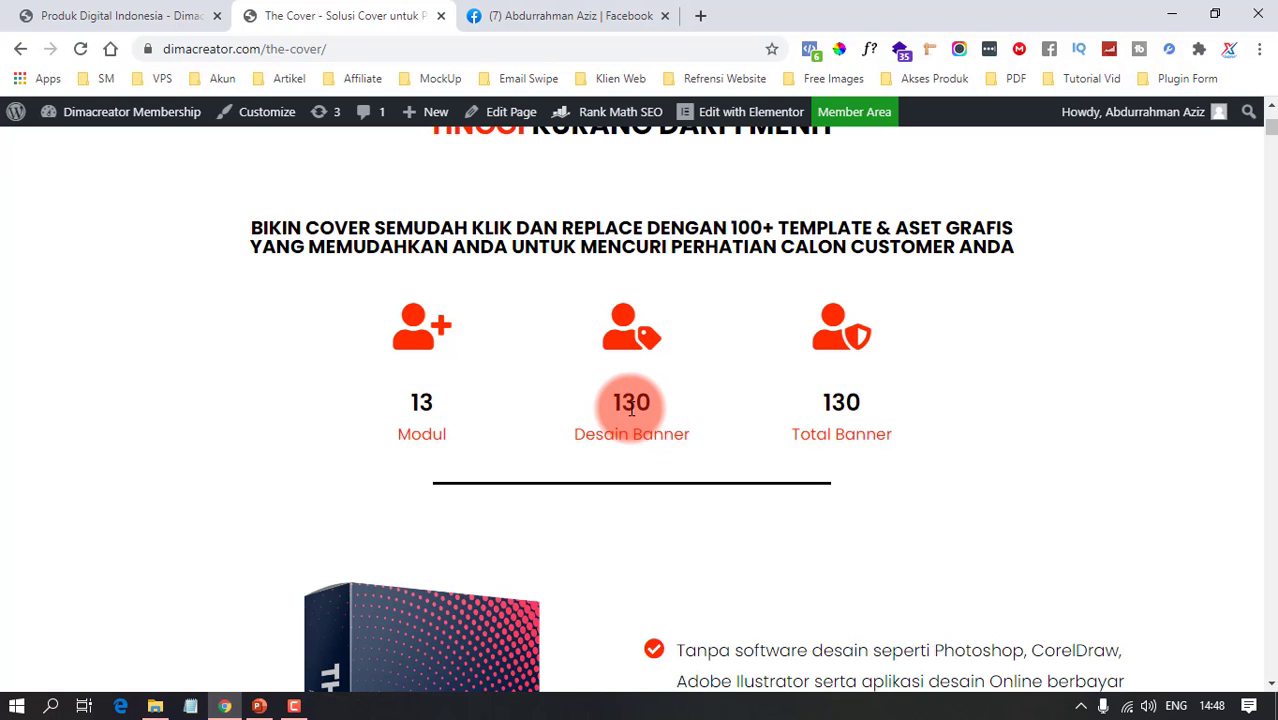
pyautogui.scroll(-2, 631, 409)
pyautogui.scroll(-5, 678, 467)
pyautogui.scroll(-2, 690, 459)
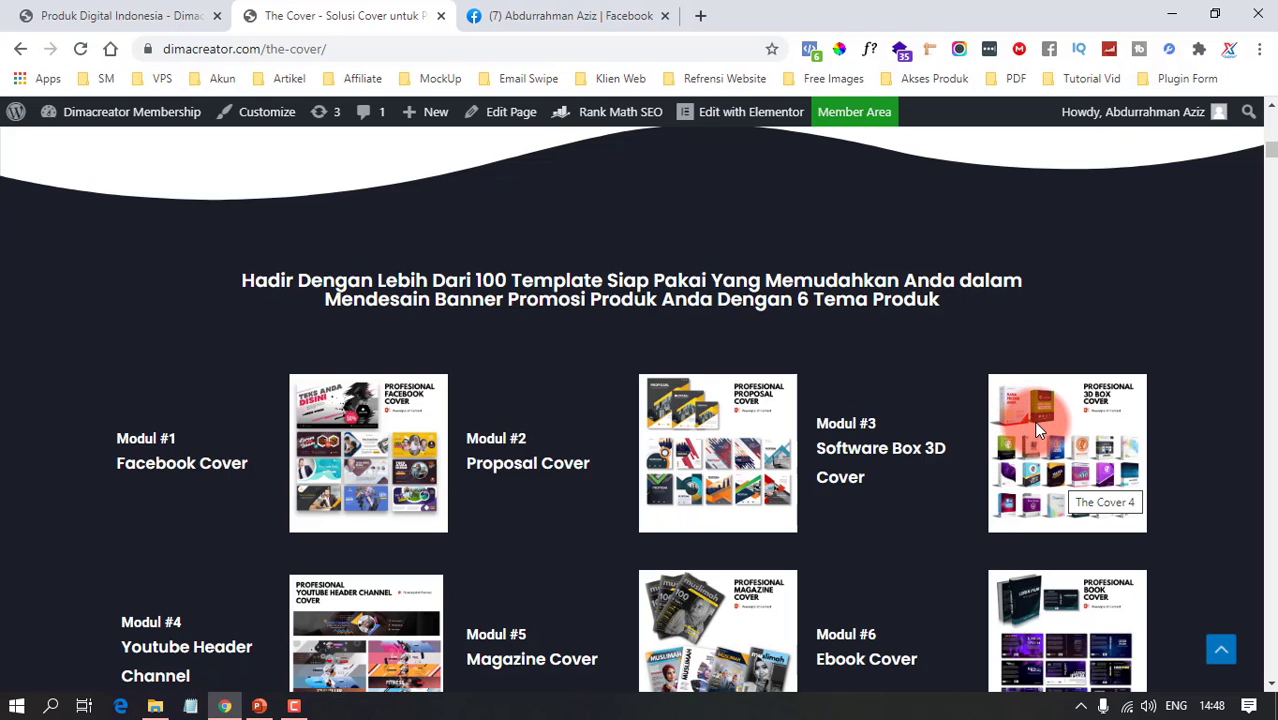
pyautogui.scroll(-2, 228, 463)
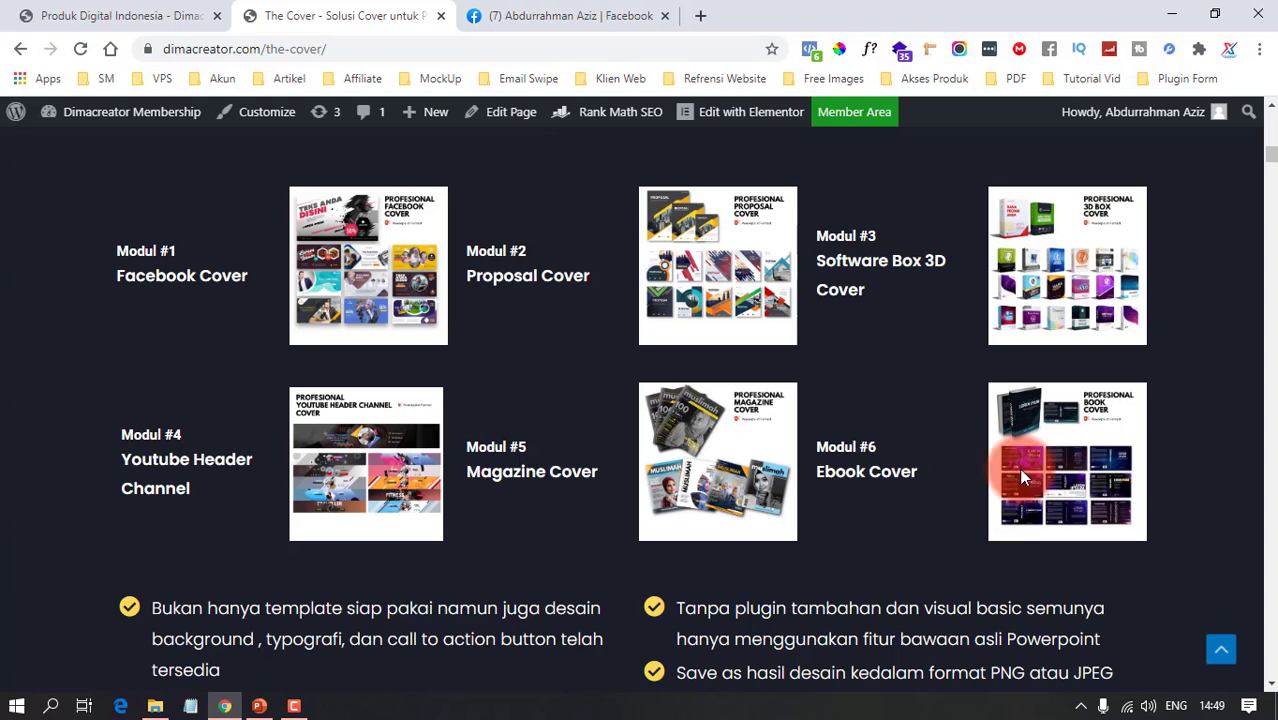
# - Scroll through the Facebook Cover module previews, then bring the PowerPoint deck forward
pyautogui.scroll(-2, 1032, 464)
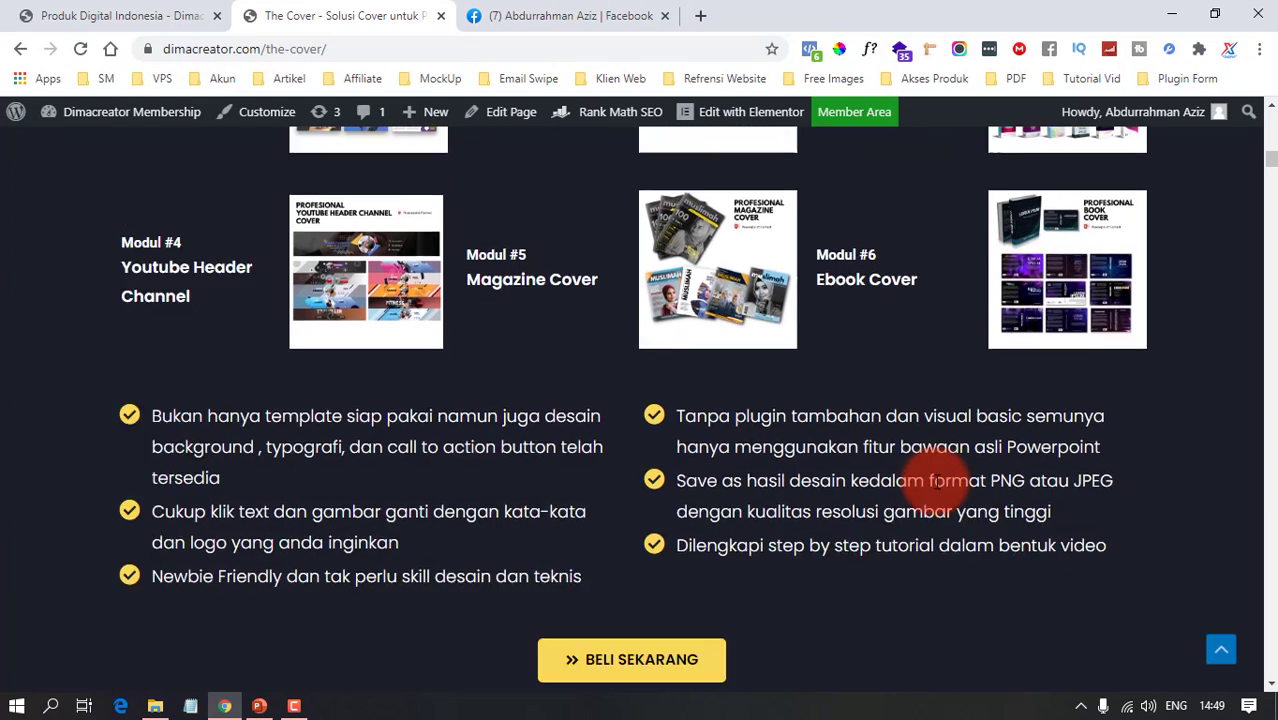
pyautogui.scroll(-2, 942, 485)
pyautogui.scroll(-2, 815, 462)
pyautogui.scroll(-2, 822, 453)
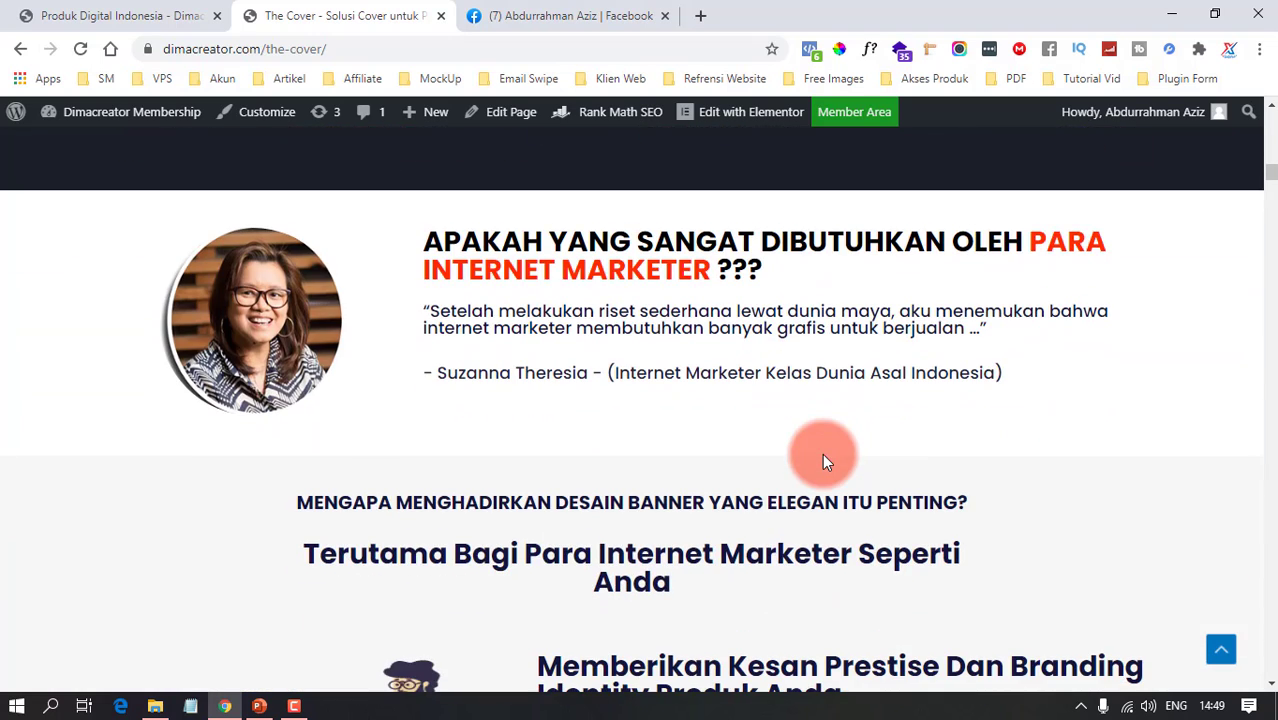
pyautogui.scroll(-2, 824, 461)
pyautogui.scroll(-1, 786, 416)
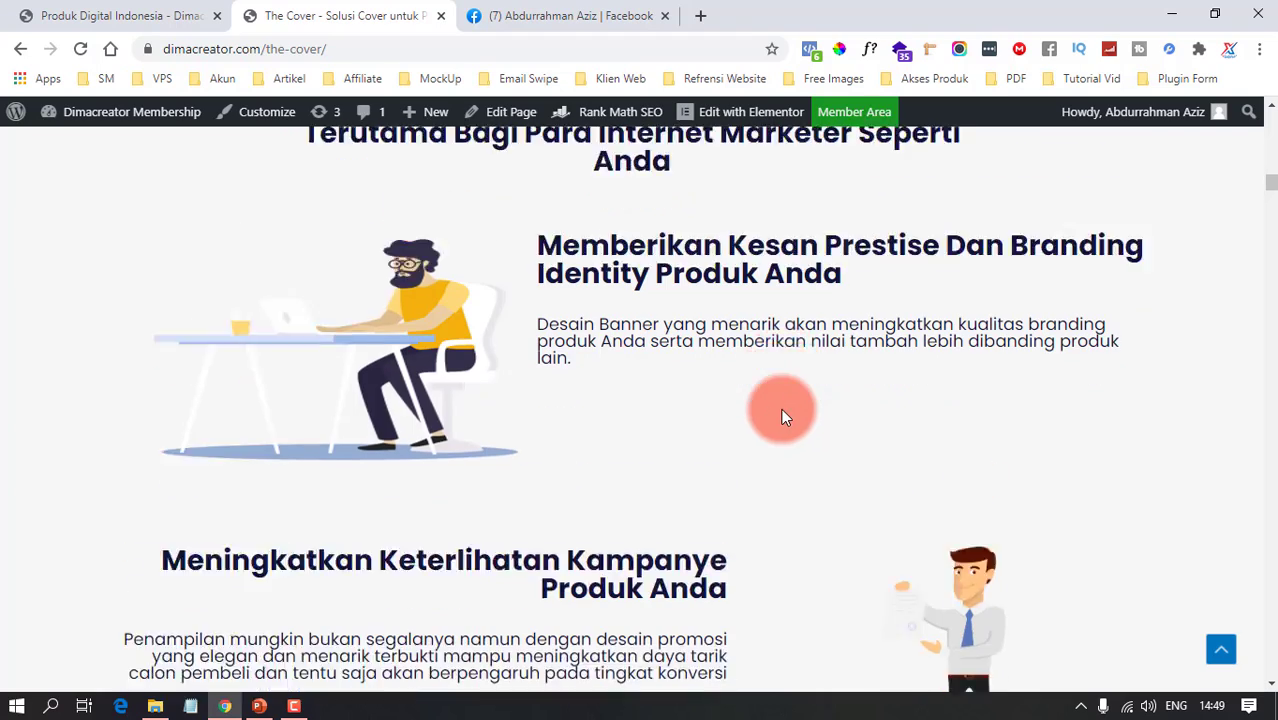
pyautogui.scroll(-3, 784, 417)
pyautogui.scroll(-2, 784, 418)
pyautogui.scroll(-1, 784, 418)
pyautogui.scroll(-3, 784, 418)
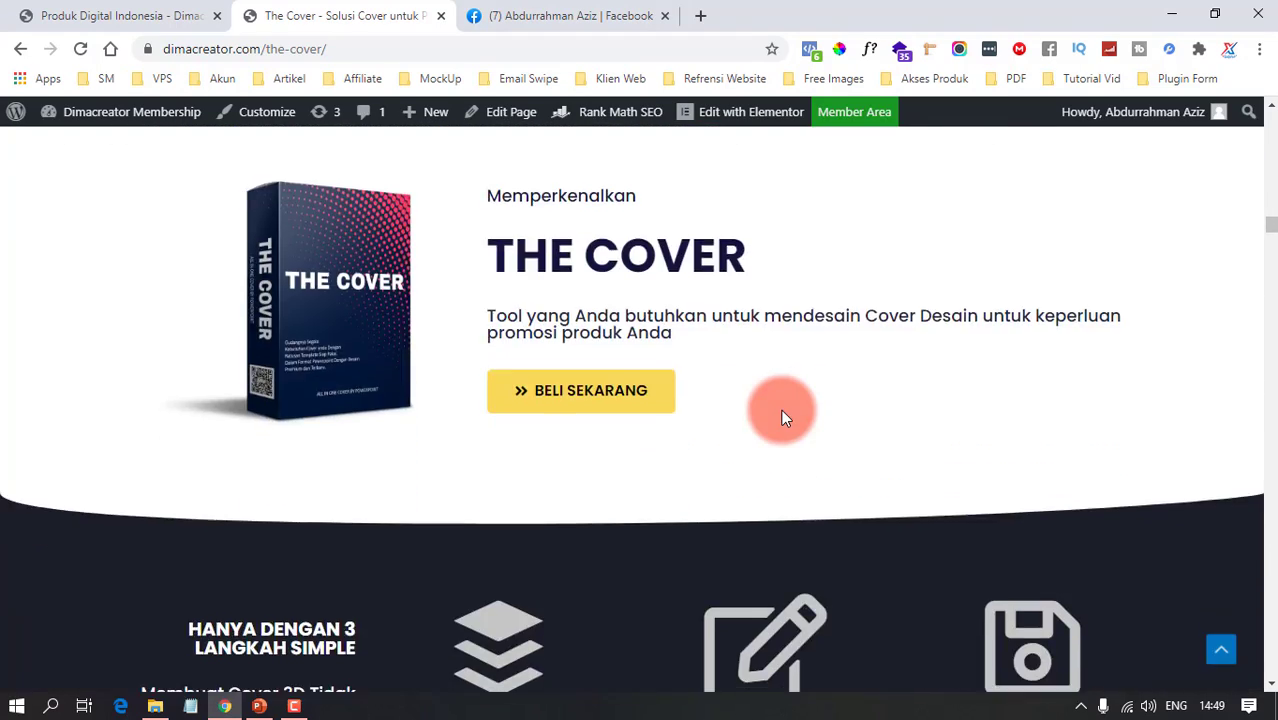
pyautogui.scroll(-2, 784, 418)
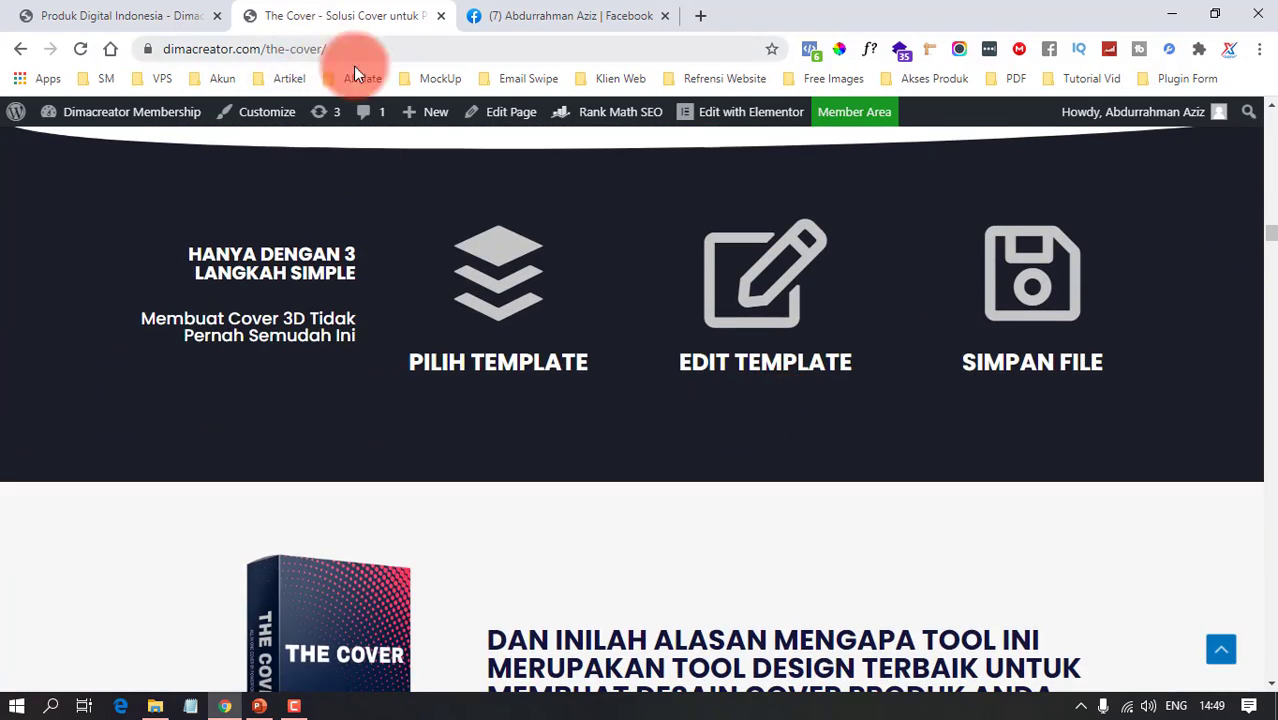
pyautogui.scroll(-3, 687, 343)
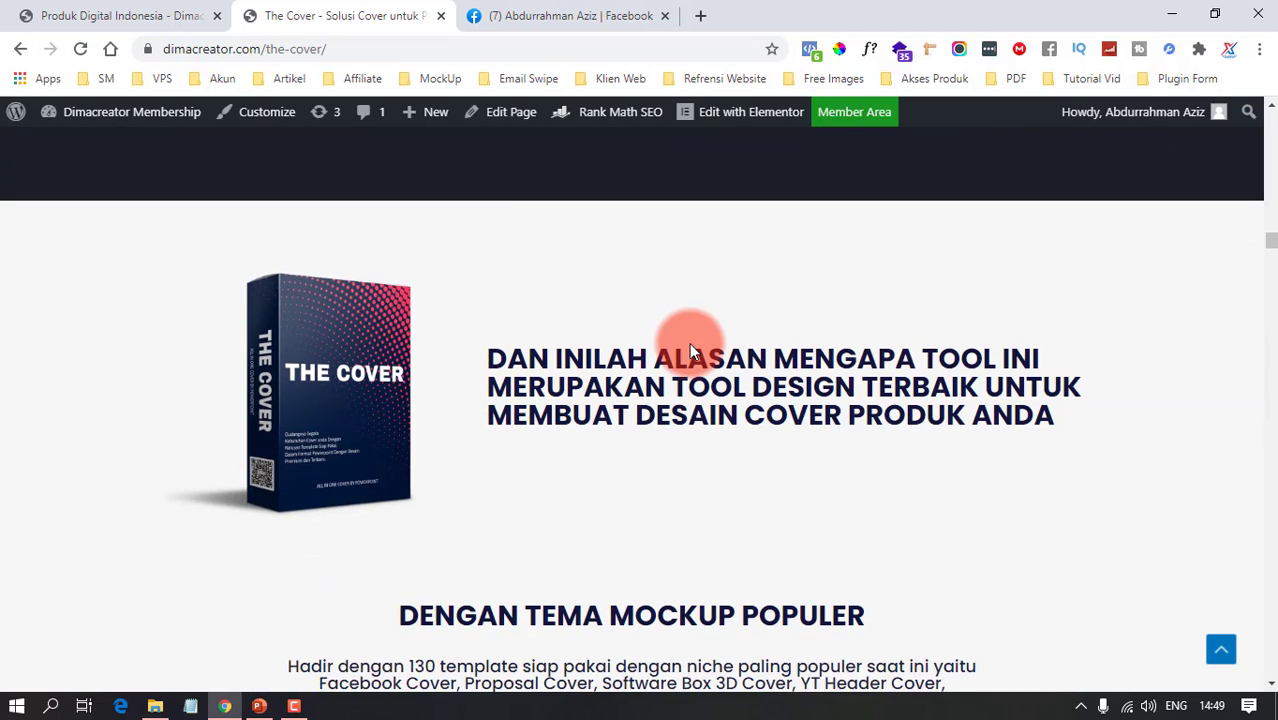
pyautogui.scroll(-1, 689, 345)
pyautogui.scroll(-3, 689, 345)
pyautogui.scroll(-1, 689, 345)
pyautogui.scroll(-2, 689, 345)
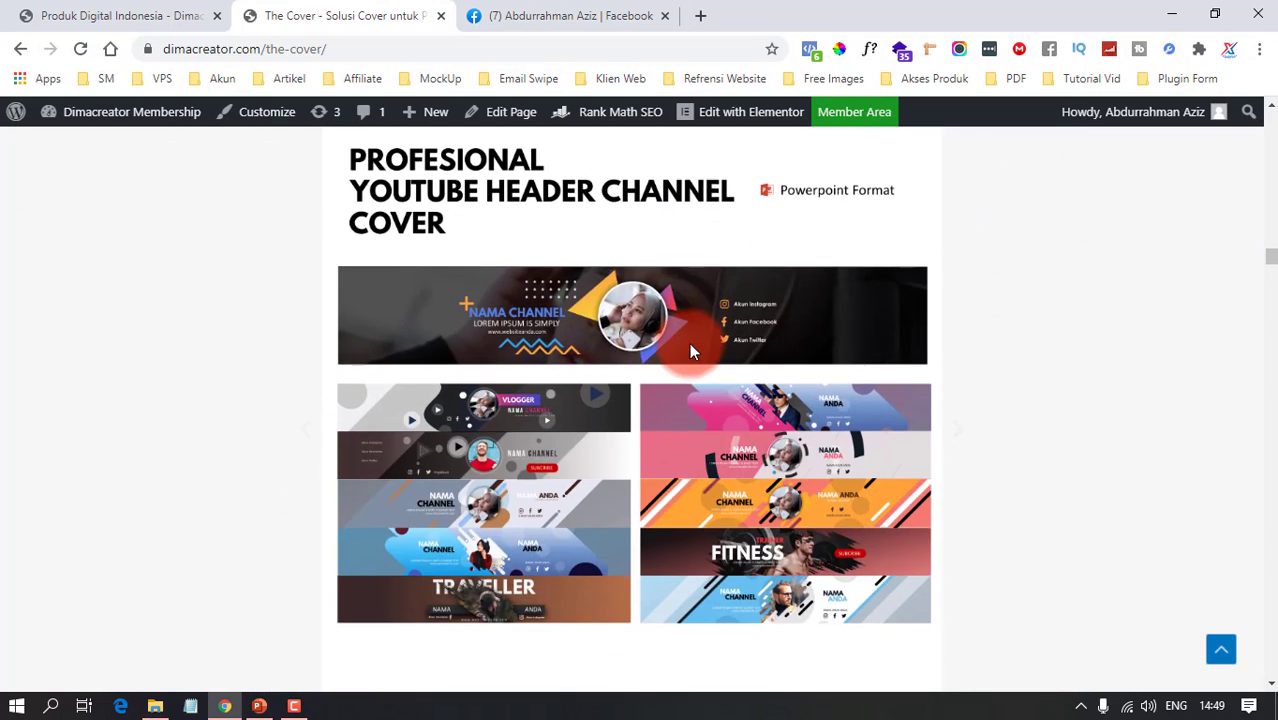
pyautogui.scroll(3, 627, 353)
pyautogui.scroll(-2, 627, 355)
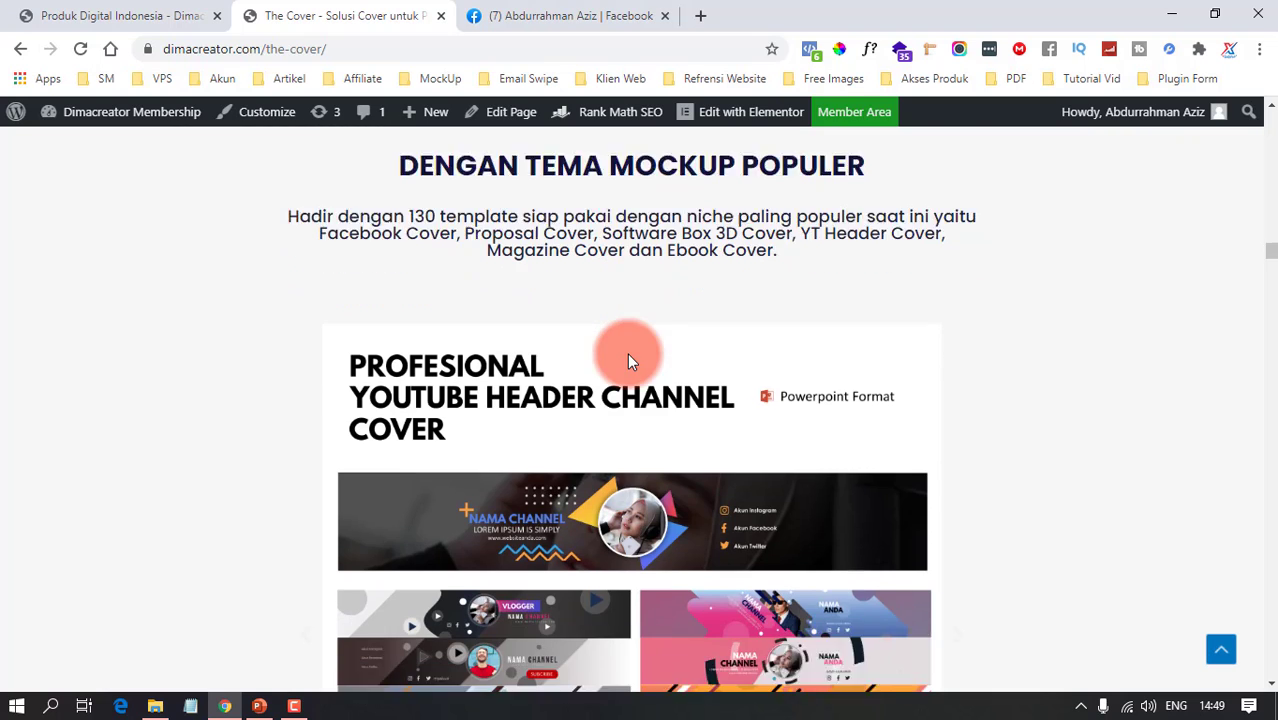
pyautogui.scroll(-2, 688, 380)
pyautogui.scroll(-4, 695, 379)
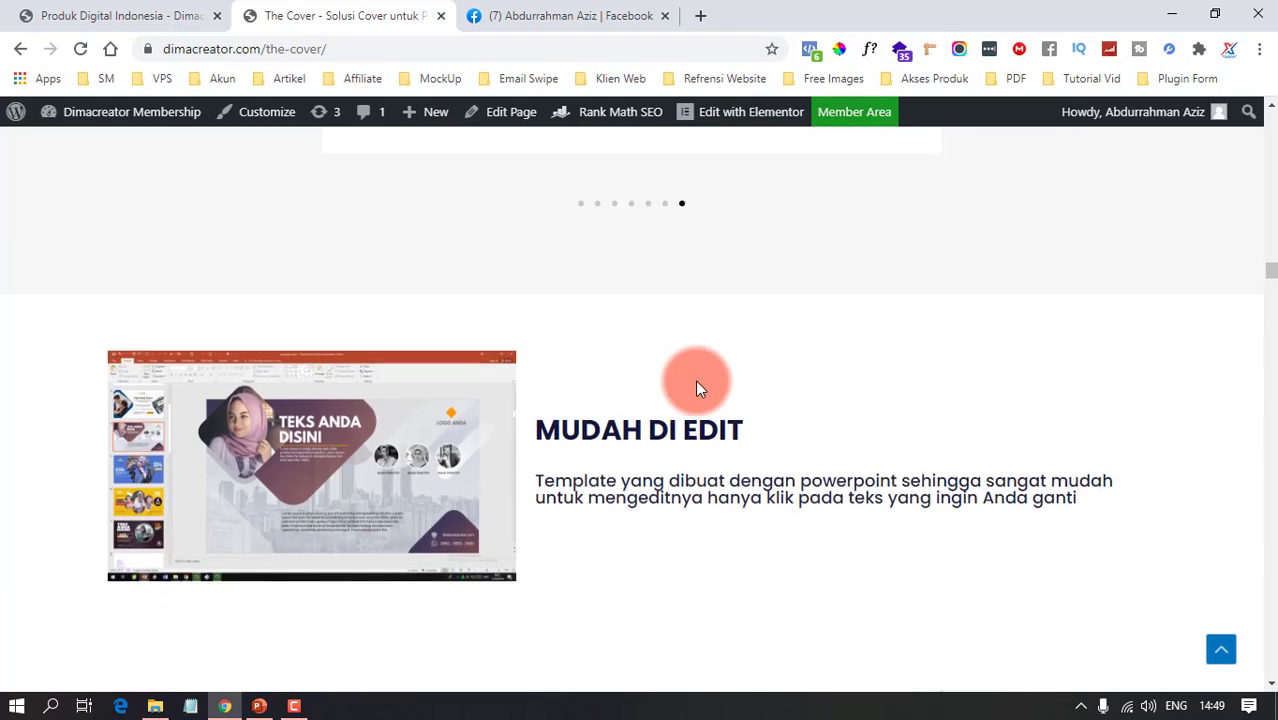
pyautogui.scroll(-2, 699, 385)
pyautogui.scroll(-2, 676, 351)
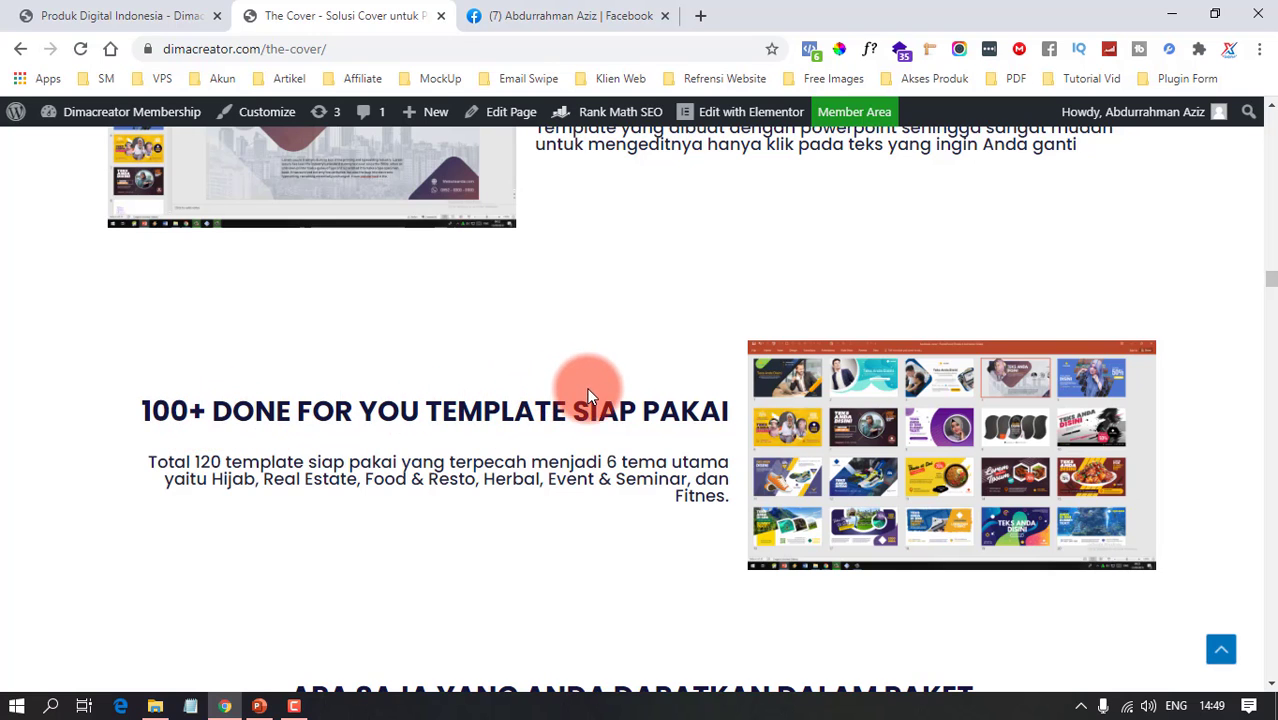
pyautogui.scroll(-3, 675, 453)
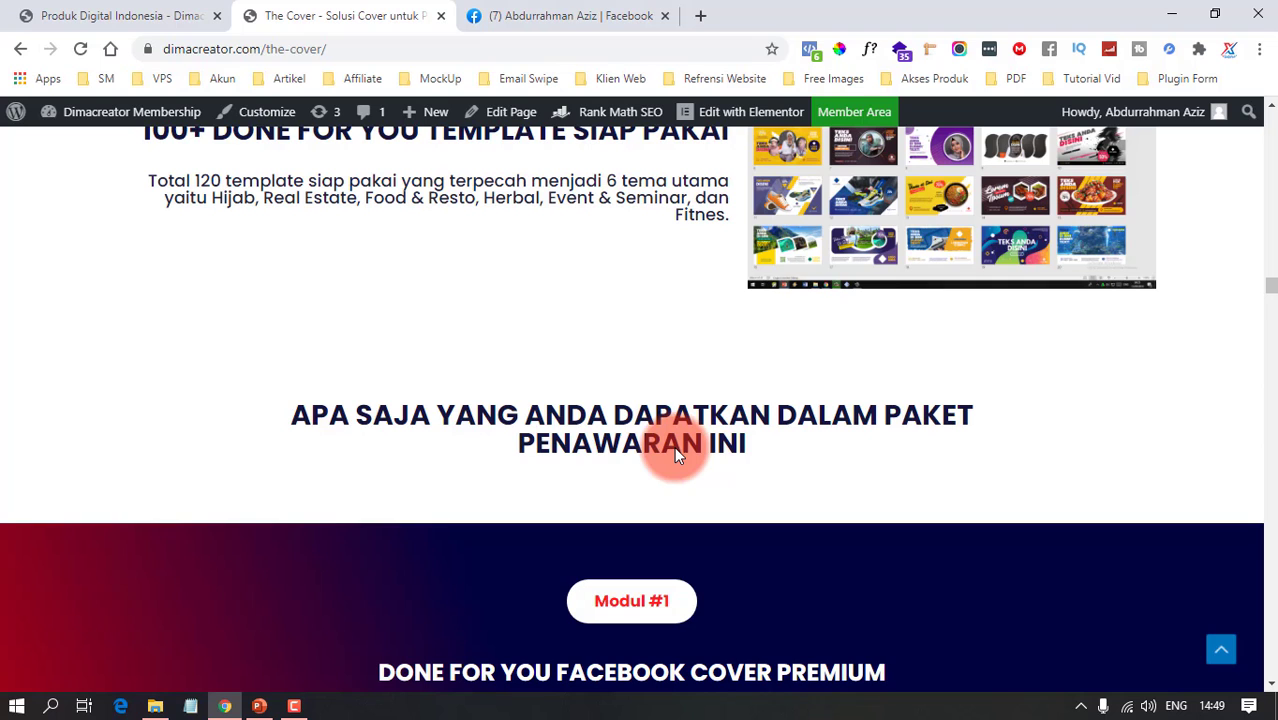
pyautogui.scroll(-3, 676, 440)
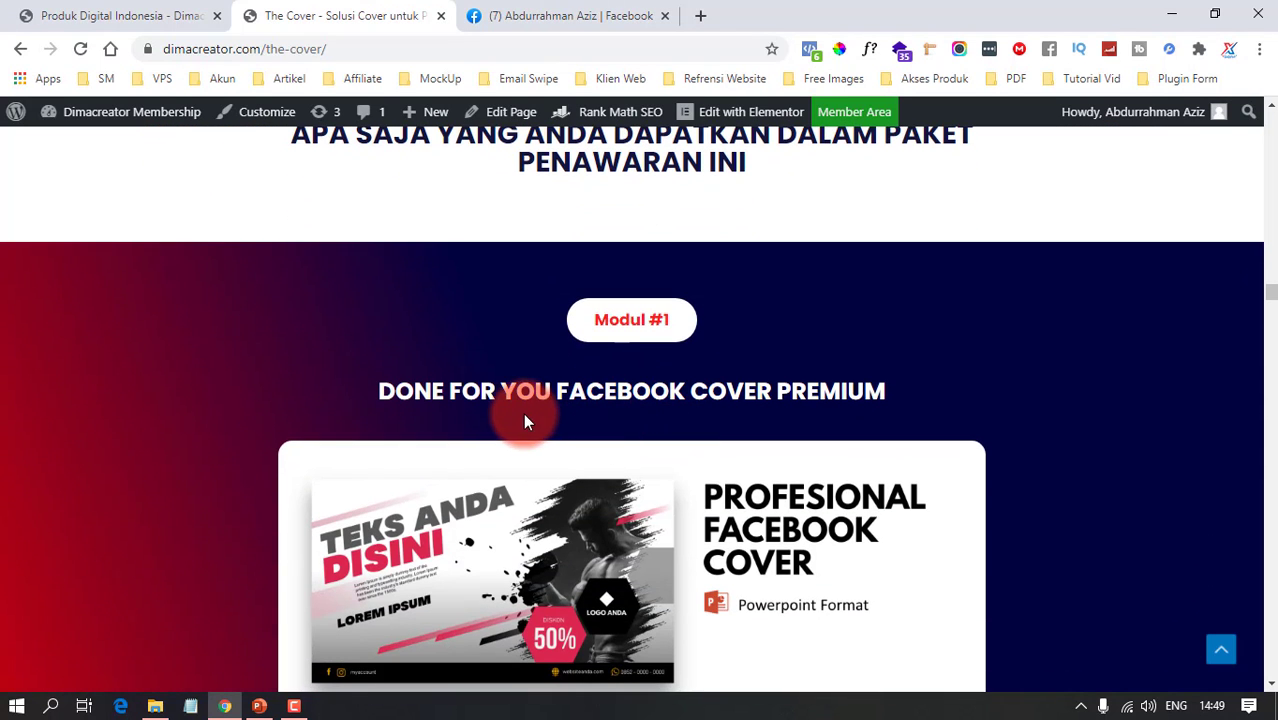
pyautogui.scroll(-3, 670, 445)
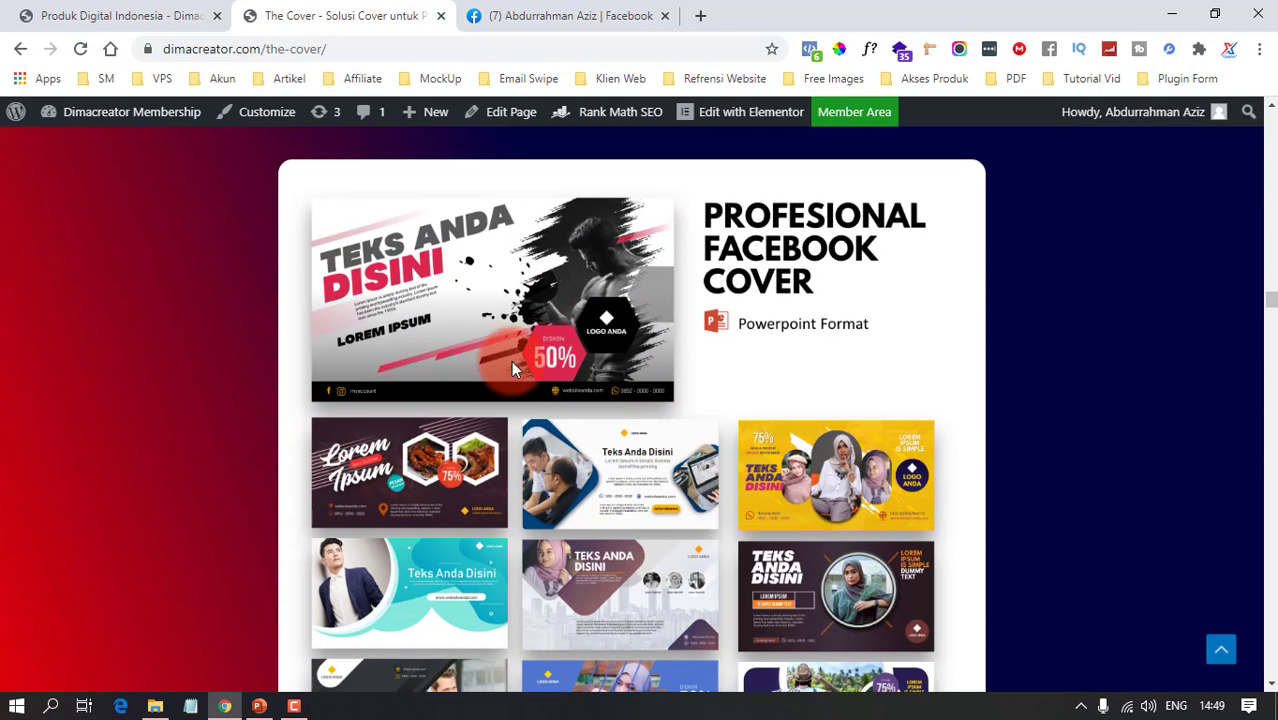
pyautogui.scroll(-3, 679, 393)
pyautogui.scroll(-5, 615, 416)
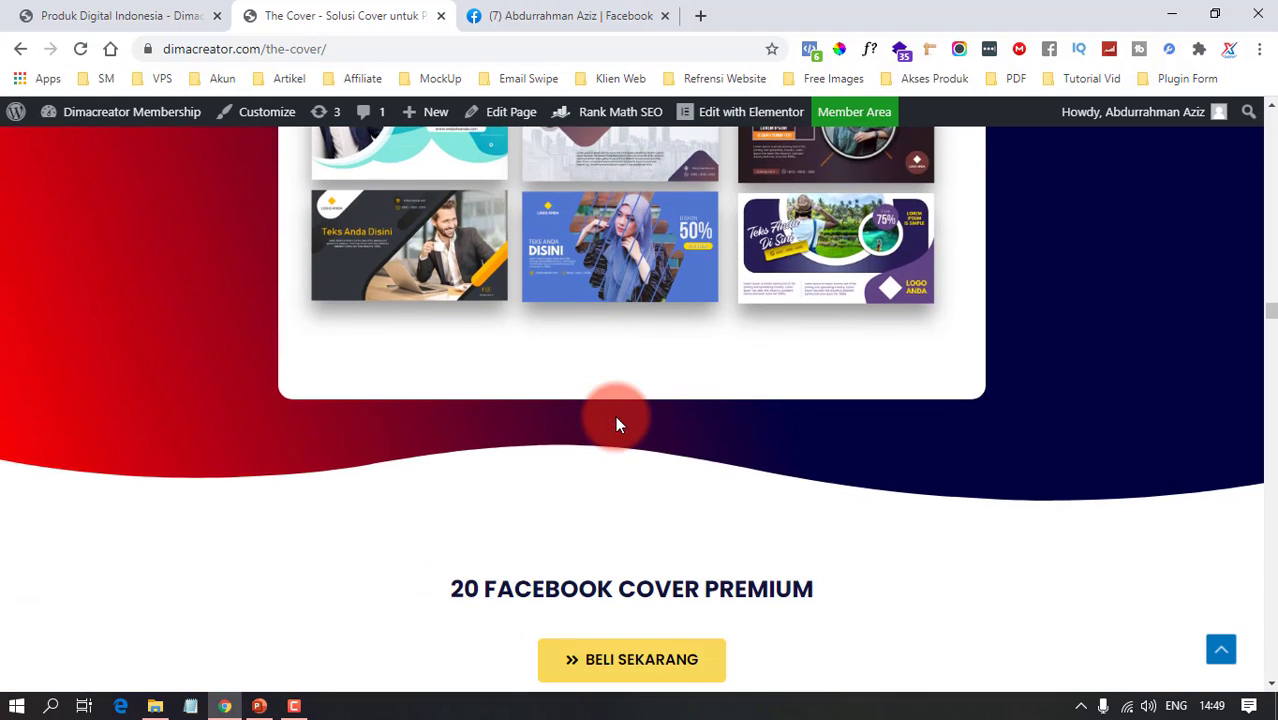
pyautogui.scroll(-4, 620, 420)
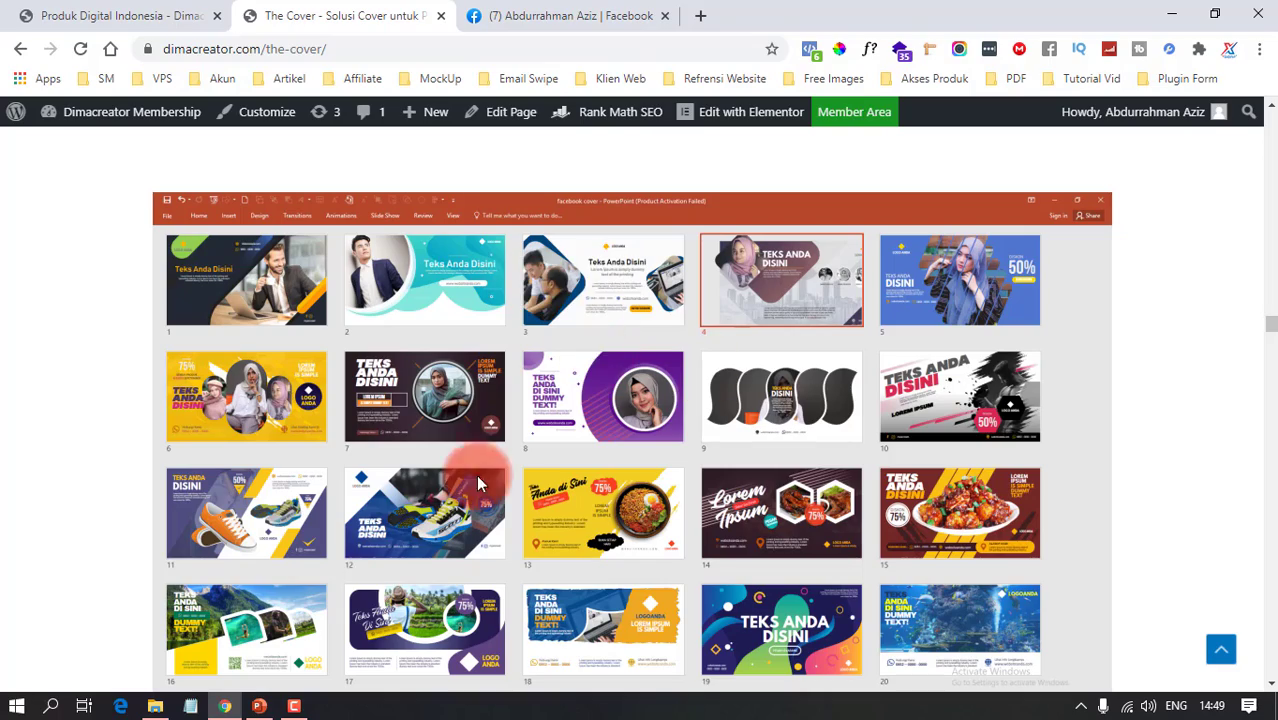
pyautogui.click(259, 706)
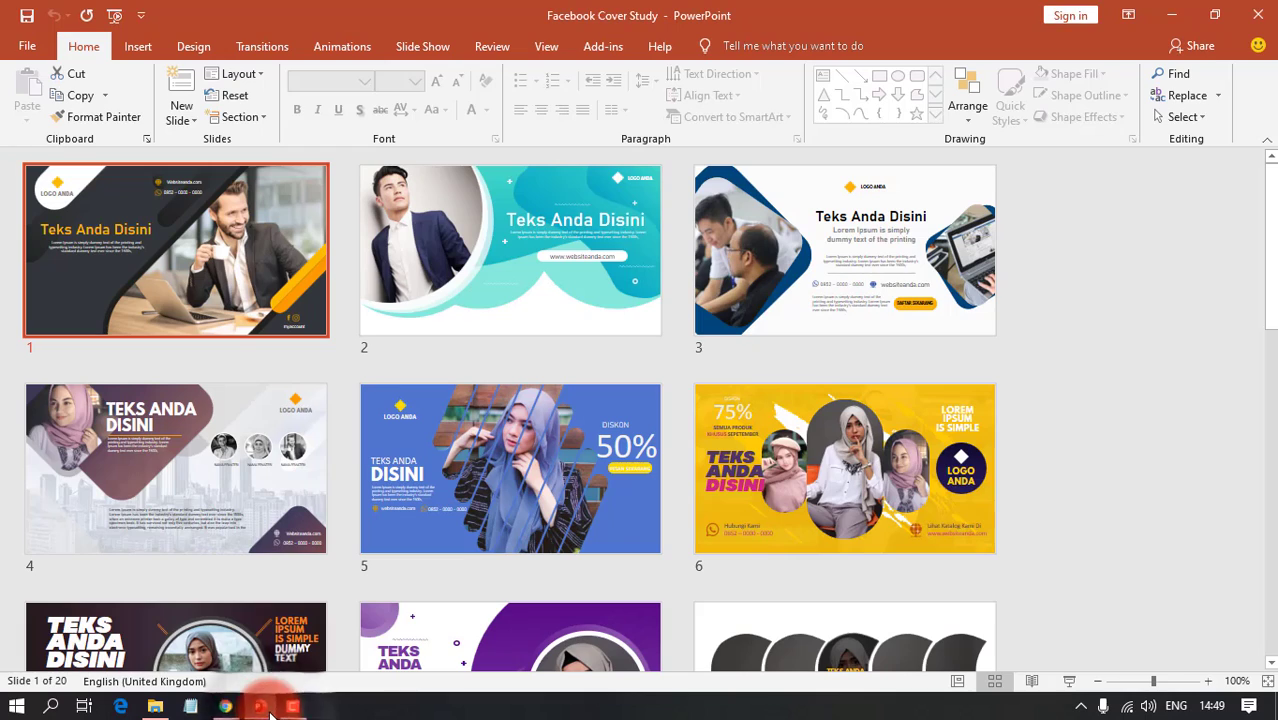
# - Return to the sales page and scroll past the proposal, box, YouTube, magazine and ebook modules to the RP 297.000 price card
pyautogui.click(265, 700)
pyautogui.scroll(-5, 653, 512)
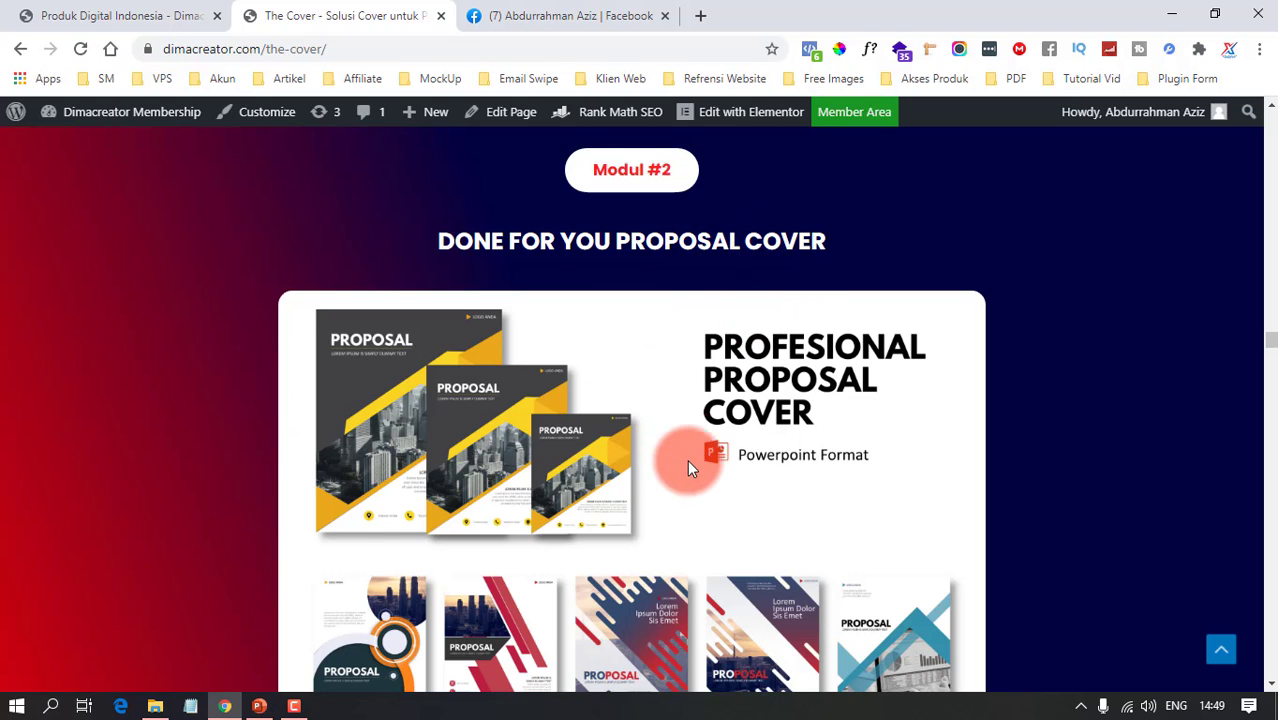
pyautogui.scroll(-4, 668, 468)
pyautogui.scroll(-5, 670, 476)
pyautogui.scroll(-2, 669, 472)
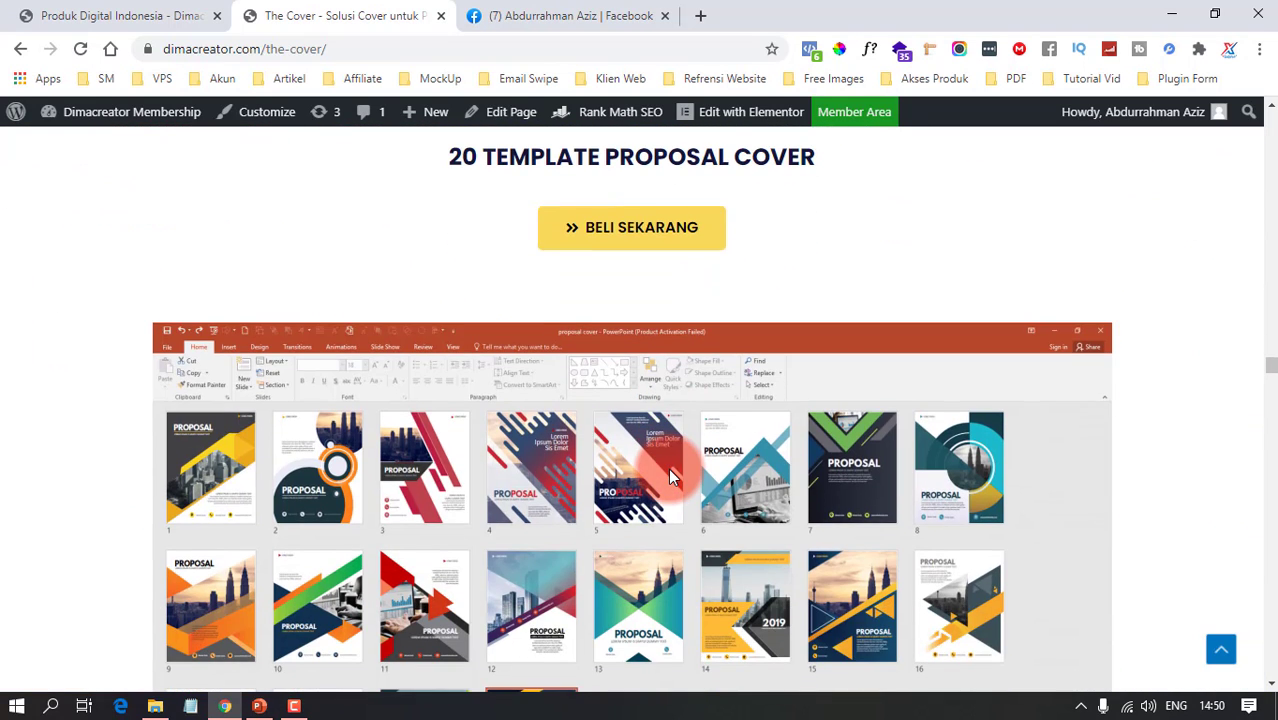
pyautogui.scroll(-2, 668, 468)
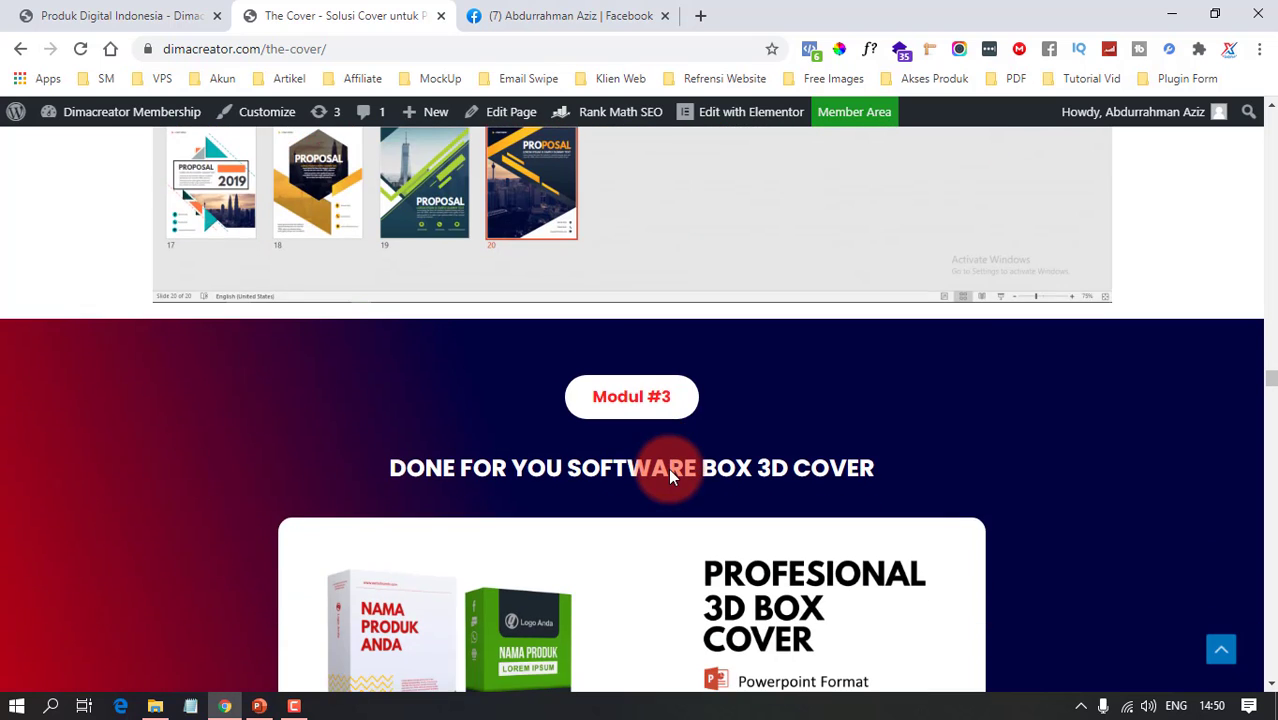
pyautogui.scroll(-2, 668, 468)
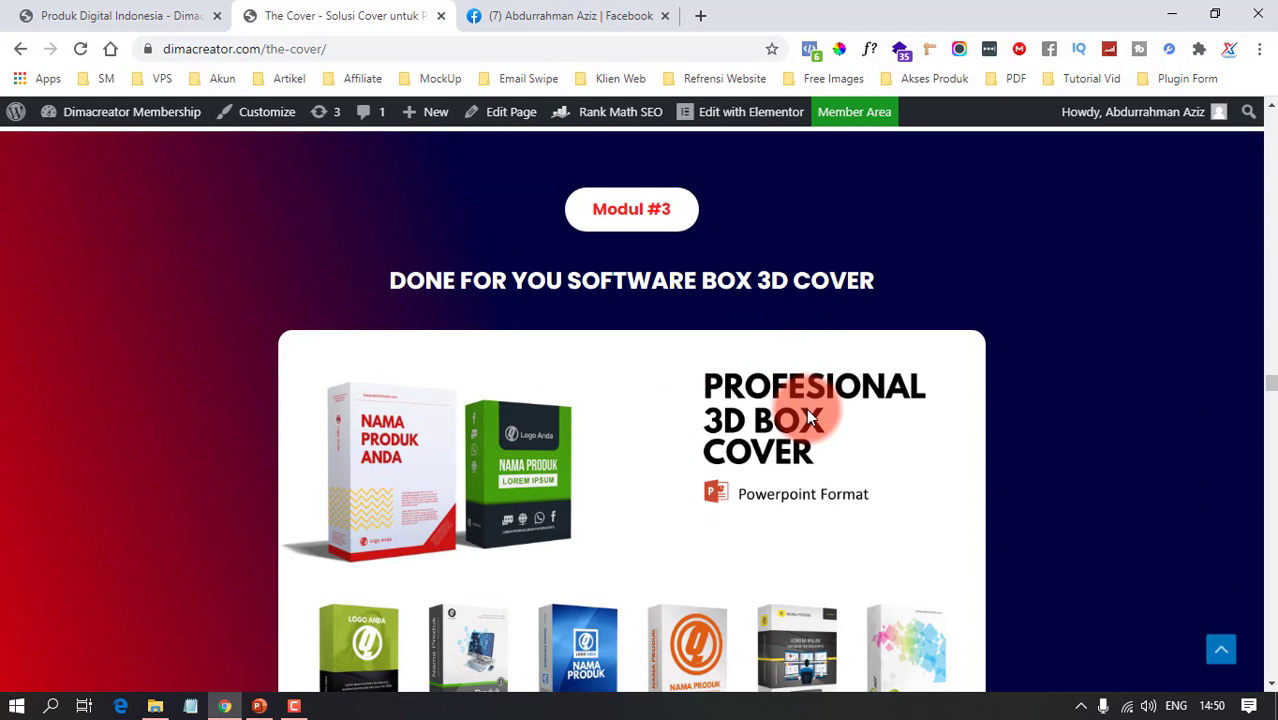
pyautogui.scroll(-2, 810, 418)
pyautogui.scroll(-2, 694, 440)
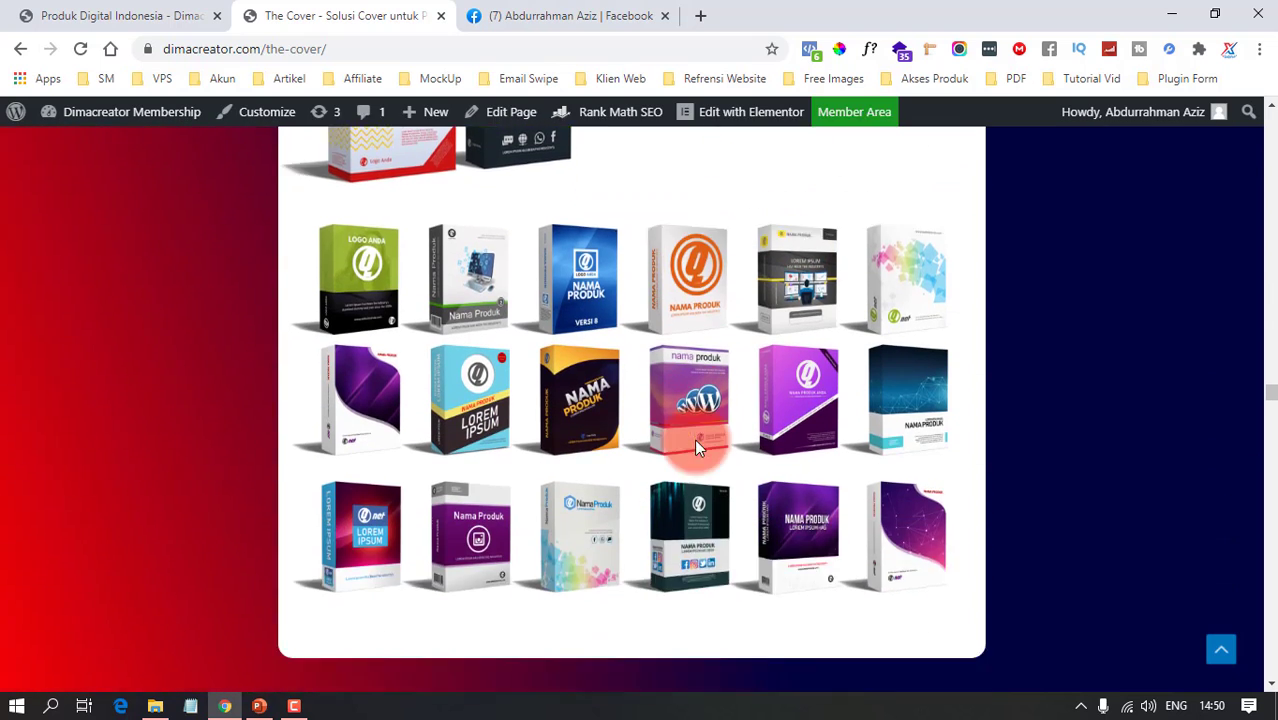
pyautogui.scroll(-2, 694, 440)
pyautogui.scroll(-3, 694, 440)
pyautogui.scroll(-2, 694, 440)
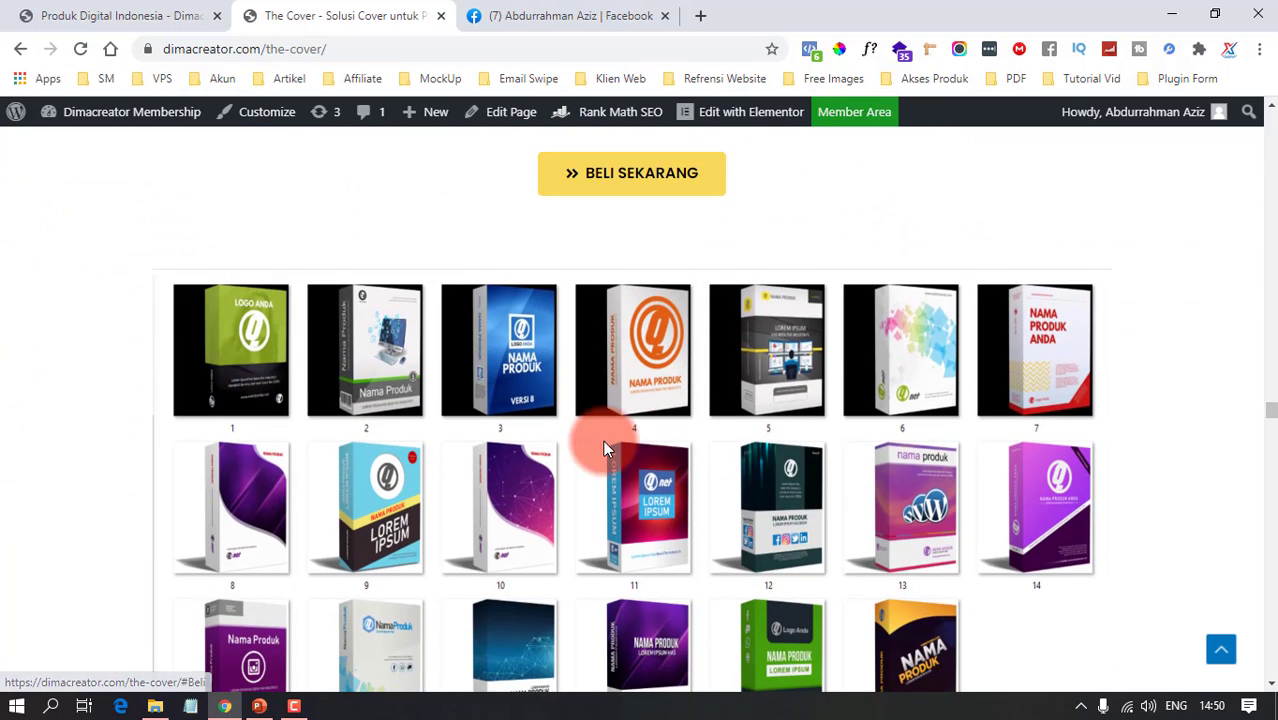
pyautogui.scroll(-4, 603, 440)
pyautogui.scroll(-3, 597, 455)
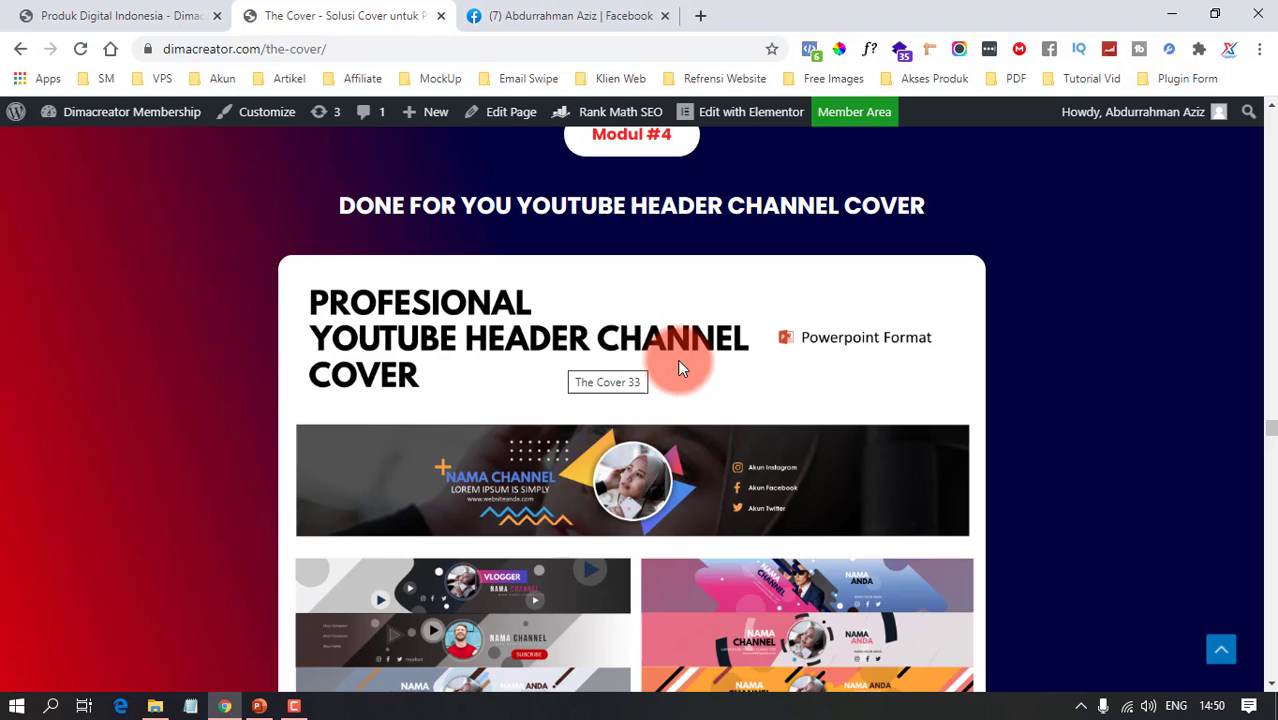
pyautogui.scroll(-2, 700, 355)
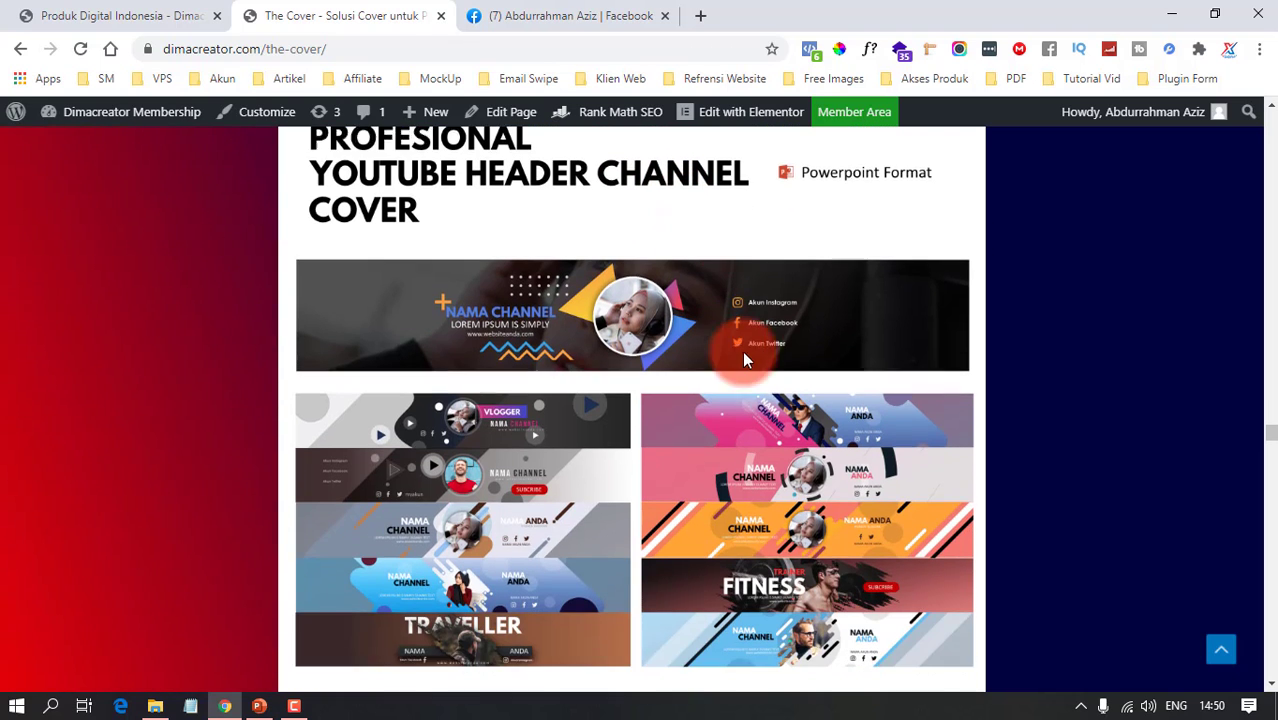
pyautogui.scroll(1, 830, 235)
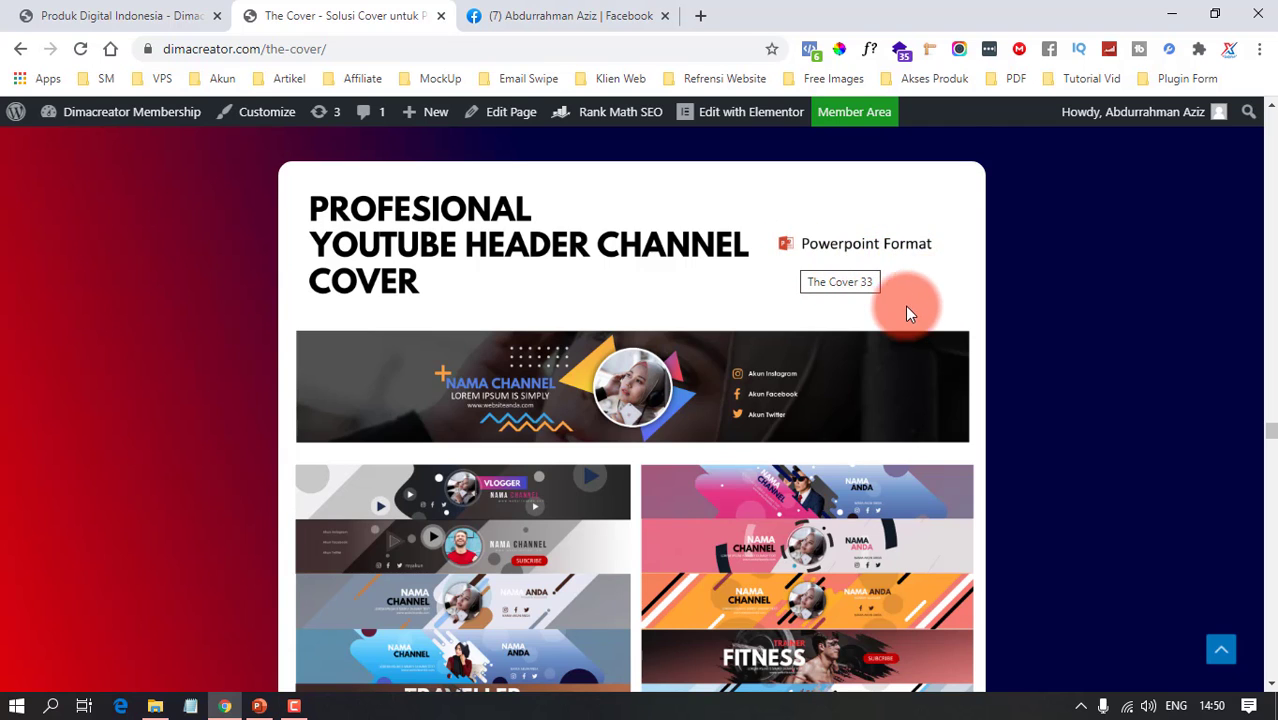
pyautogui.scroll(-2, 723, 380)
pyautogui.scroll(-6, 645, 452)
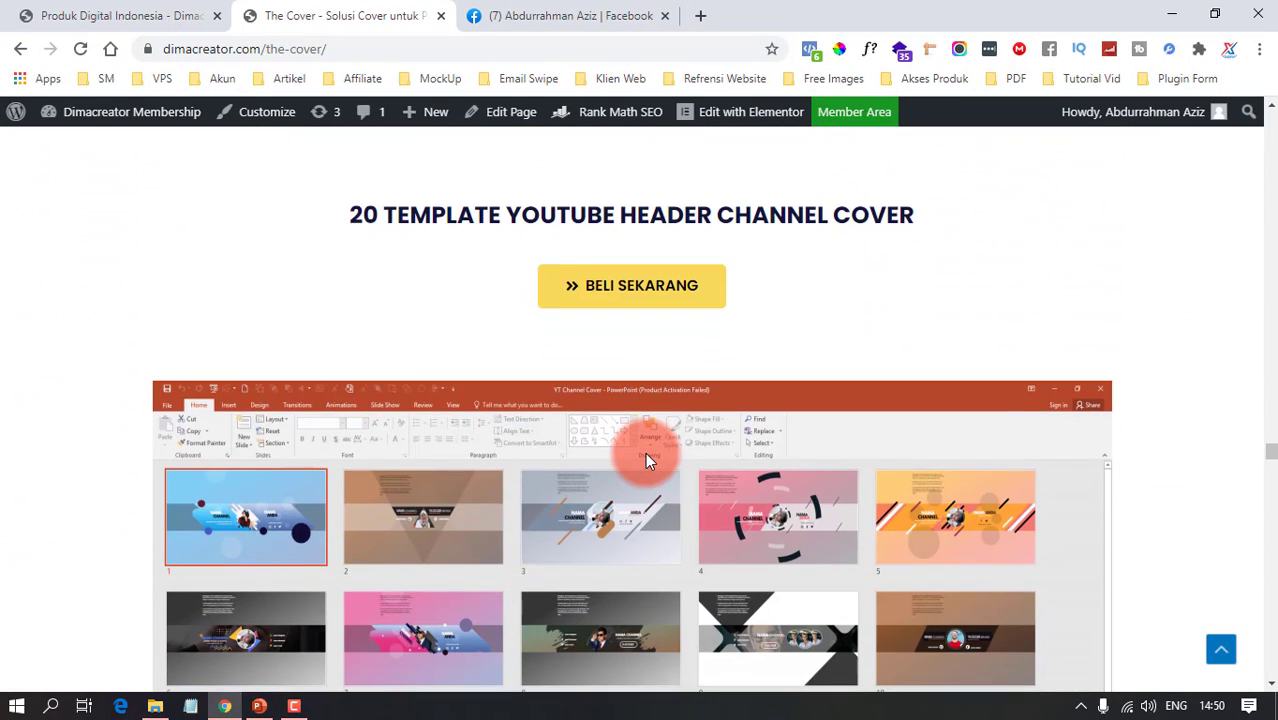
pyautogui.scroll(-2, 645, 452)
pyautogui.scroll(-2, 645, 452)
pyautogui.scroll(-5, 645, 452)
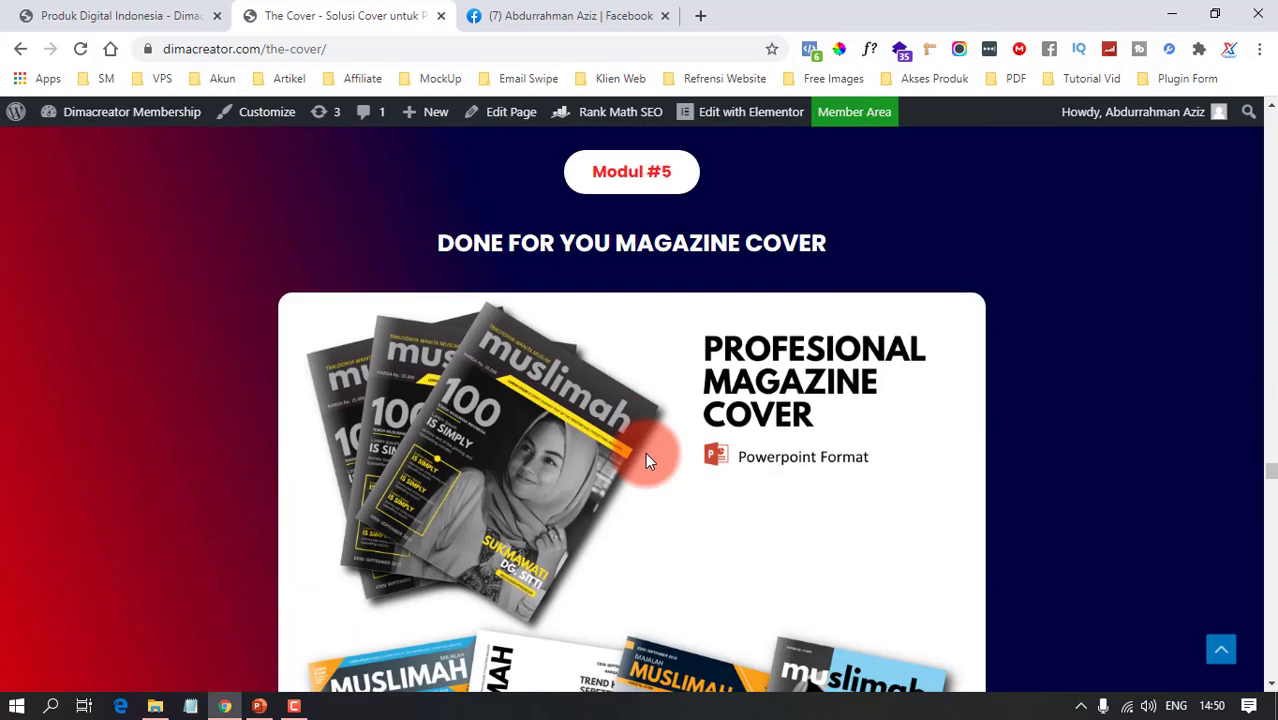
pyautogui.scroll(-2, 645, 452)
pyautogui.scroll(-3, 645, 452)
pyautogui.scroll(-4, 645, 452)
pyautogui.scroll(-4, 645, 452)
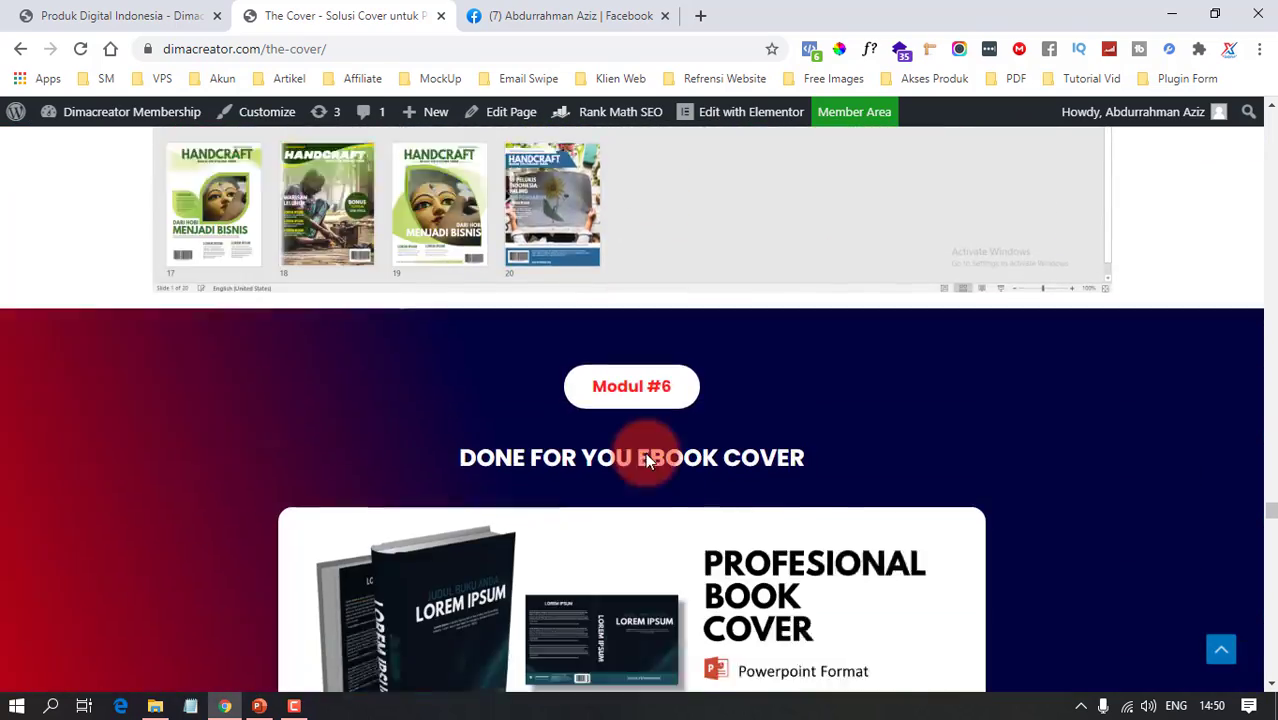
pyautogui.scroll(-2, 645, 452)
pyautogui.scroll(-3, 645, 452)
pyautogui.scroll(-4, 645, 452)
pyautogui.scroll(-4, 645, 452)
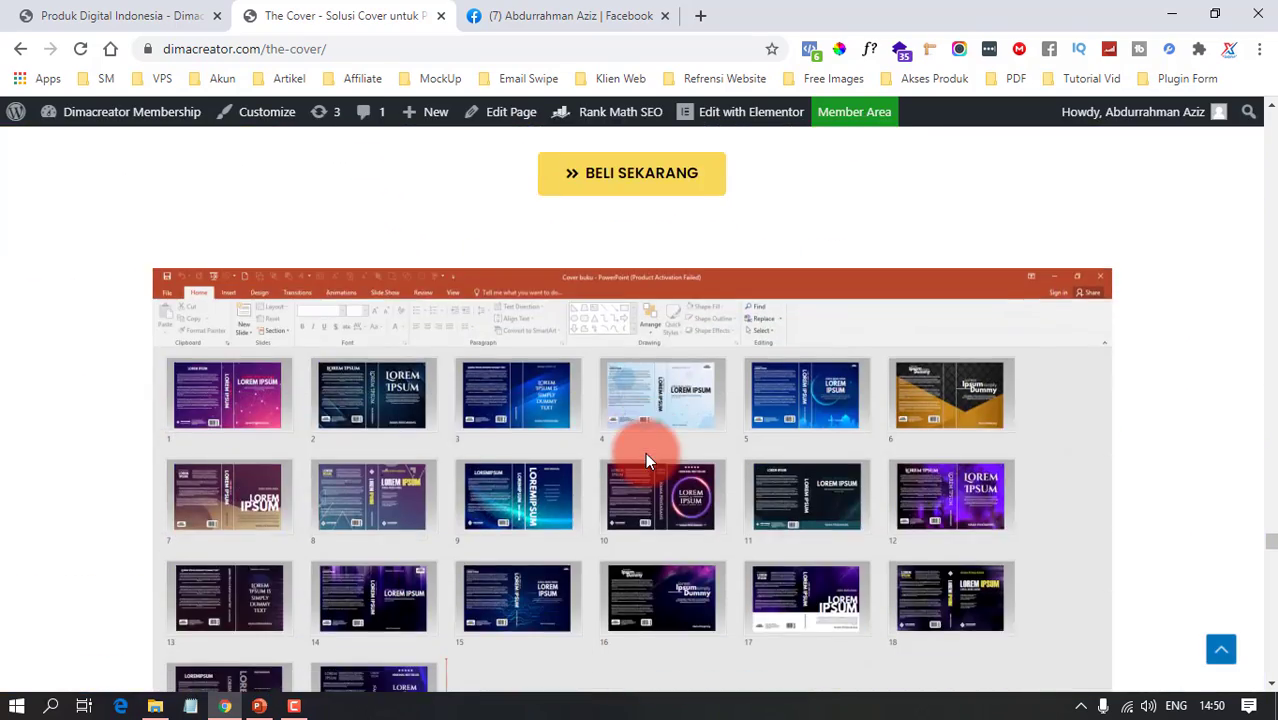
pyautogui.scroll(-3, 645, 452)
pyautogui.scroll(-7, 645, 452)
pyautogui.scroll(-4, 645, 452)
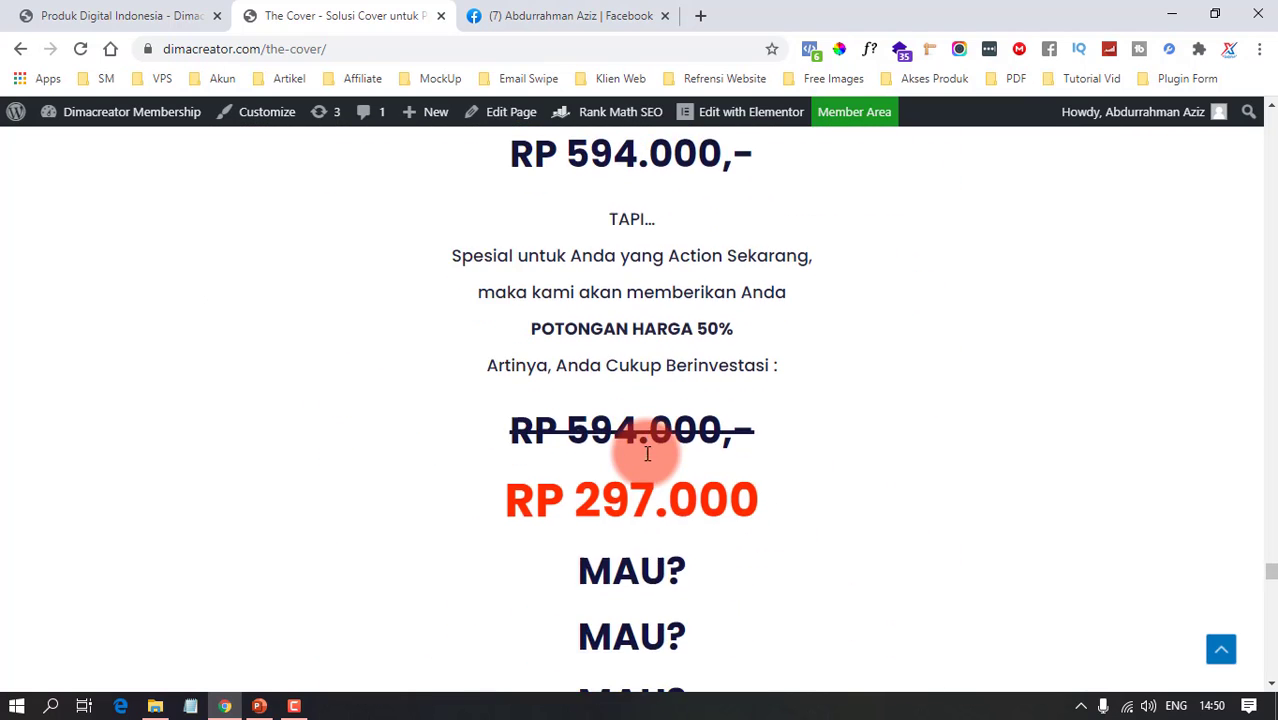
pyautogui.scroll(-1, 645, 445)
pyautogui.scroll(-3, 645, 452)
pyautogui.scroll(2, 790, 437)
pyautogui.scroll(2, 790, 438)
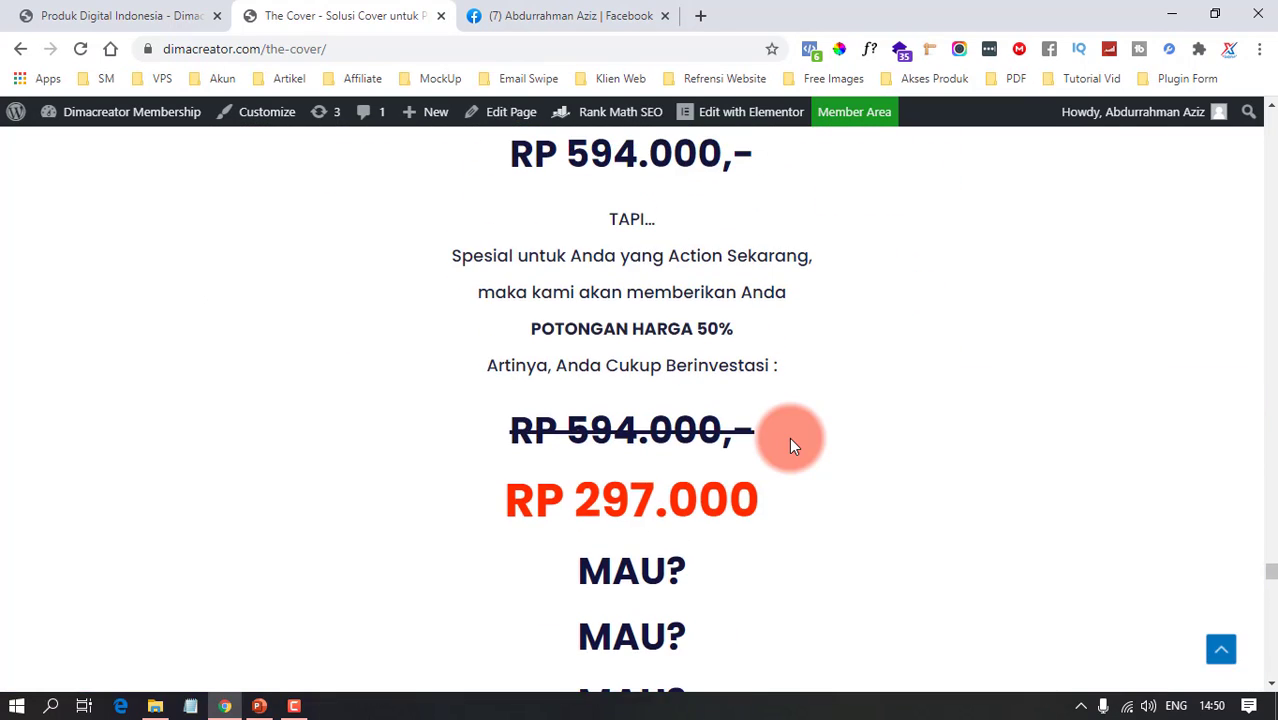
pyautogui.scroll(-2, 789, 437)
pyautogui.scroll(-1, 742, 346)
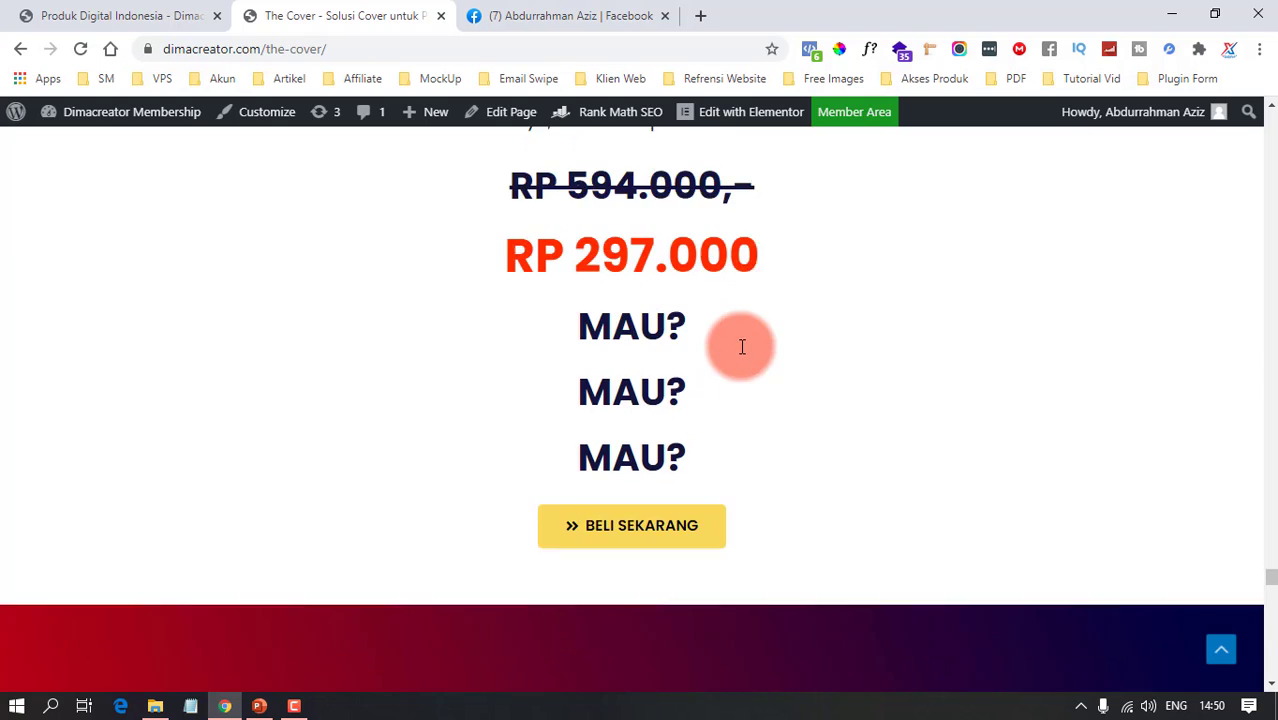
pyautogui.scroll(-2, 740, 346)
pyautogui.scroll(-3, 841, 505)
pyautogui.scroll(-1, 846, 490)
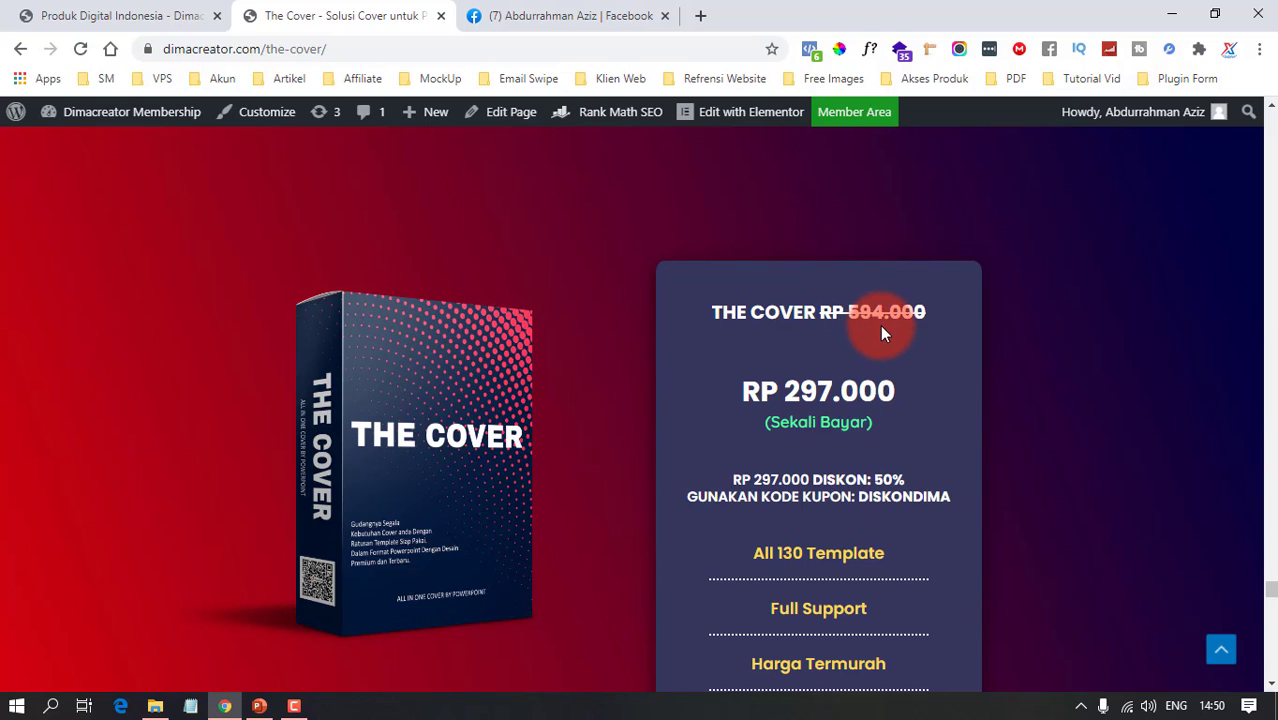
pyautogui.scroll(-3, 816, 415)
pyautogui.scroll(-3, 814, 415)
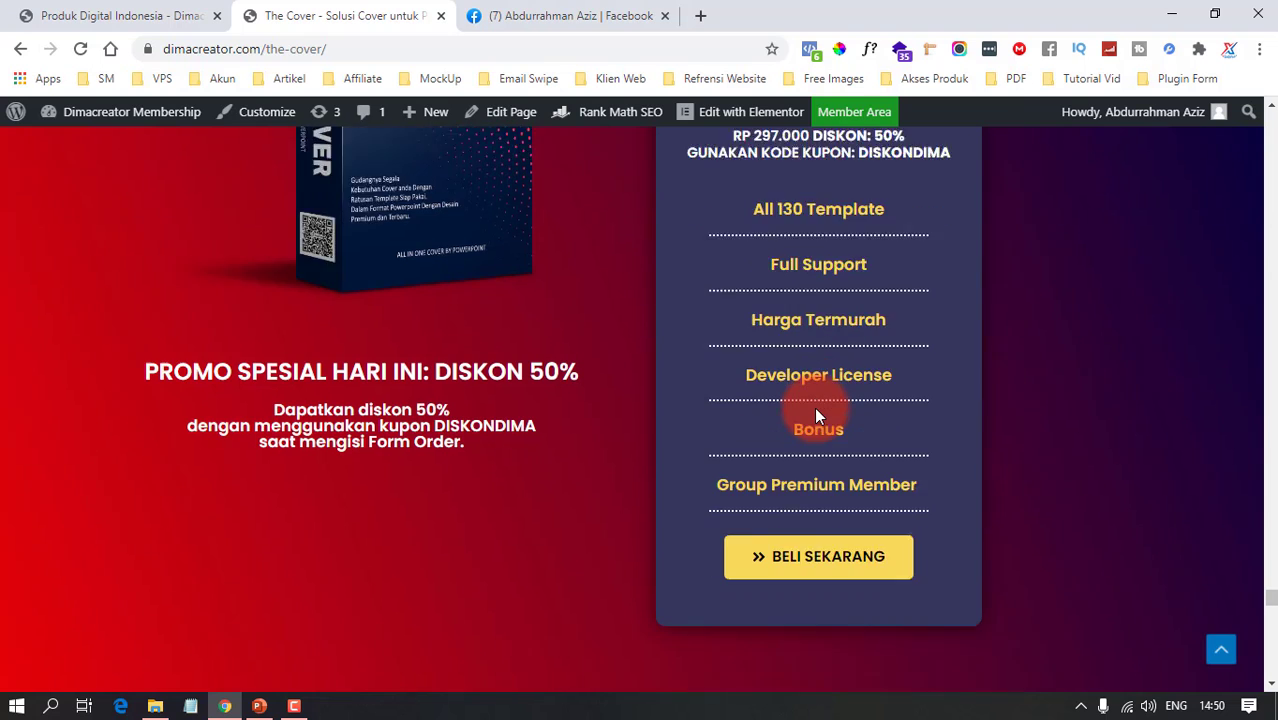
pyautogui.scroll(-3, 801, 485)
pyautogui.scroll(-5, 600, 450)
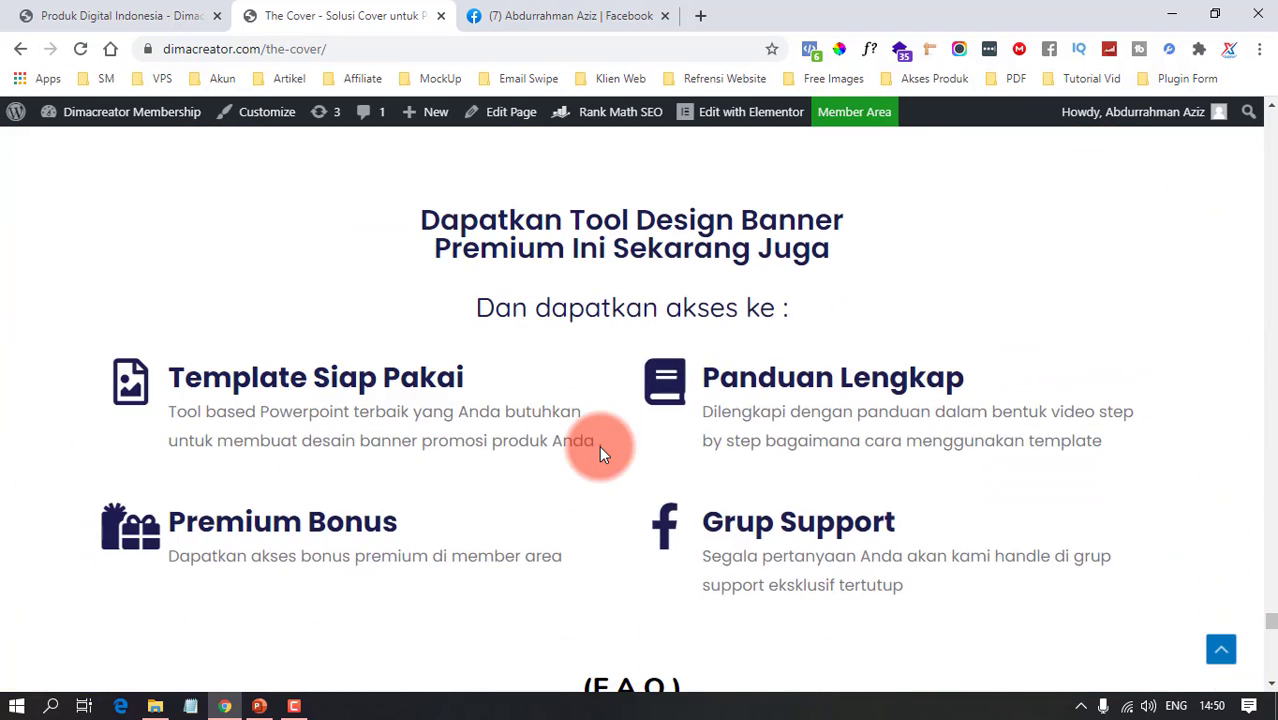
pyautogui.scroll(5, 668, 372)
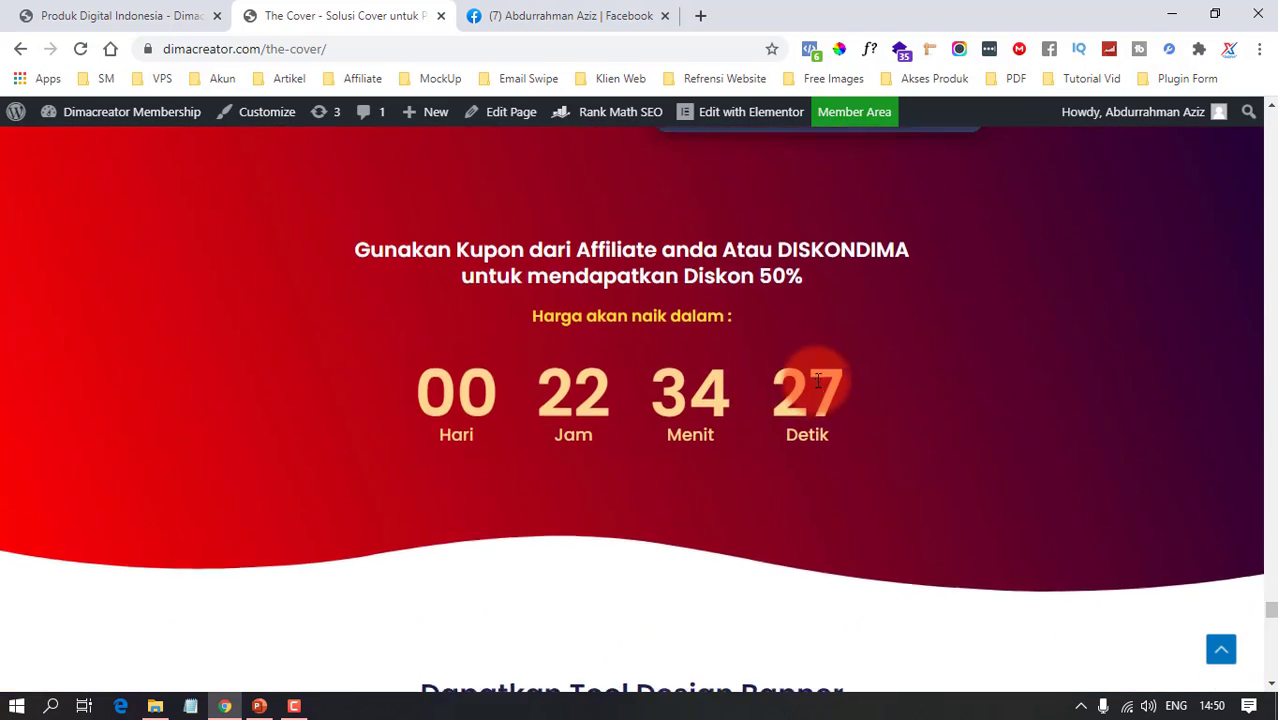
pyautogui.scroll(3, 812, 383)
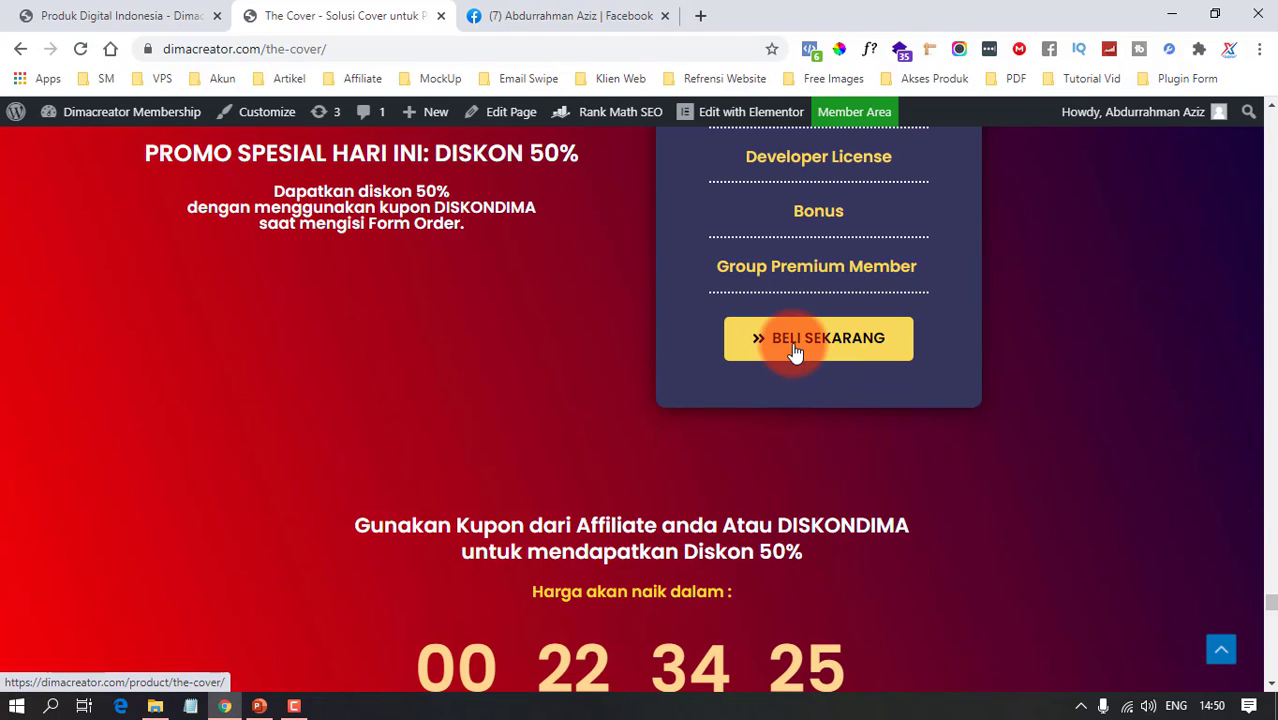
# - Open slide 11, the orange-sneaker cover, at 66% zoom and select its TEKS ANDA title
pyautogui.click(225, 706)
pyautogui.click(258, 706)
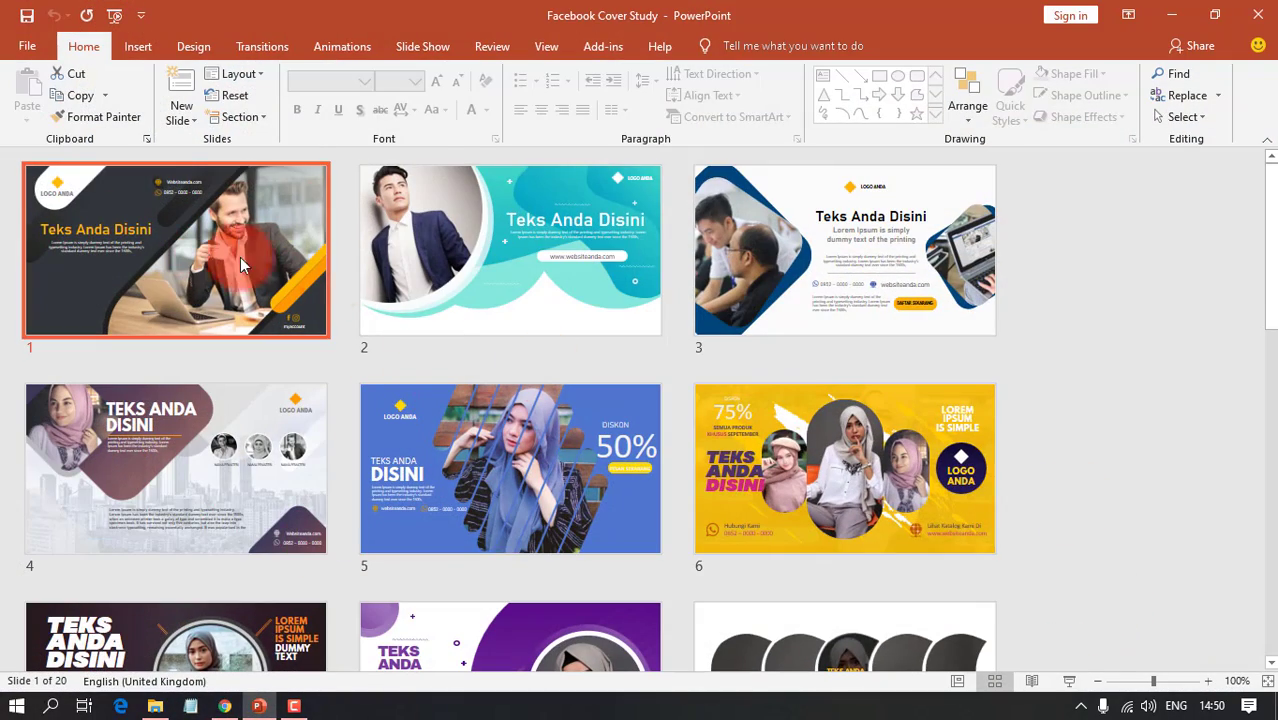
pyautogui.scroll(-3, 580, 318)
pyautogui.click(511, 440)
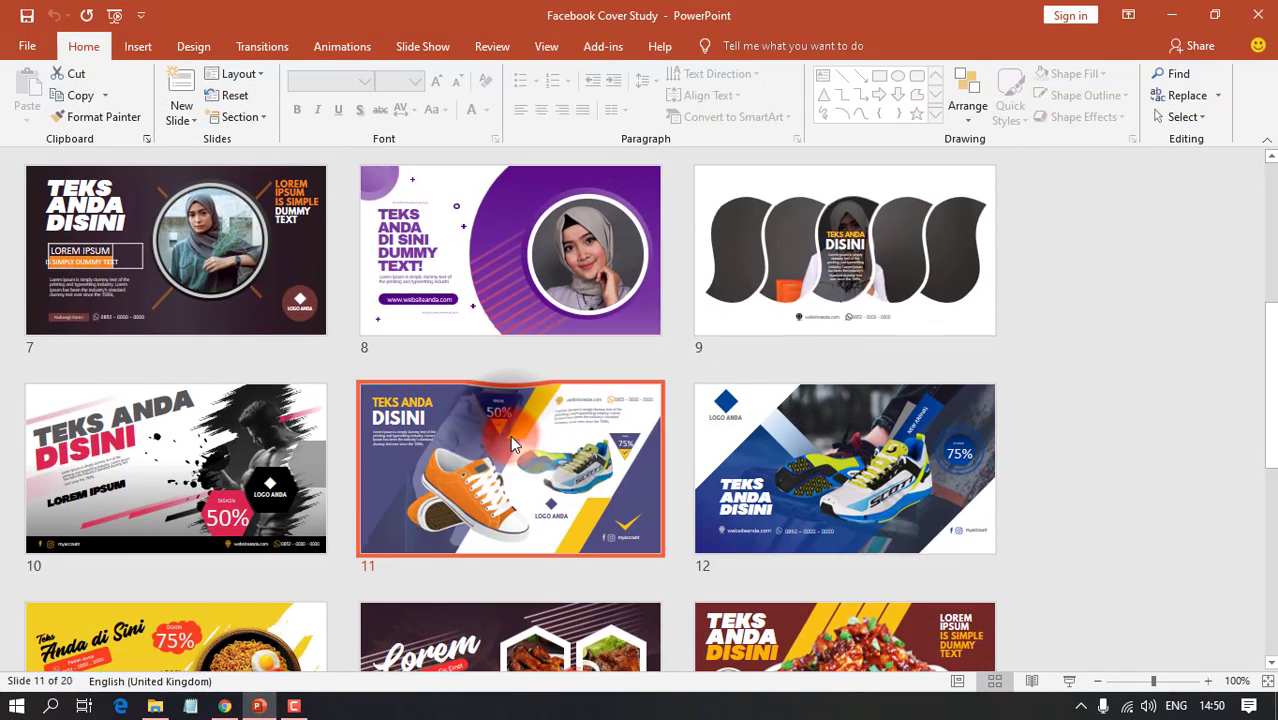
pyautogui.doubleClick(510, 435)
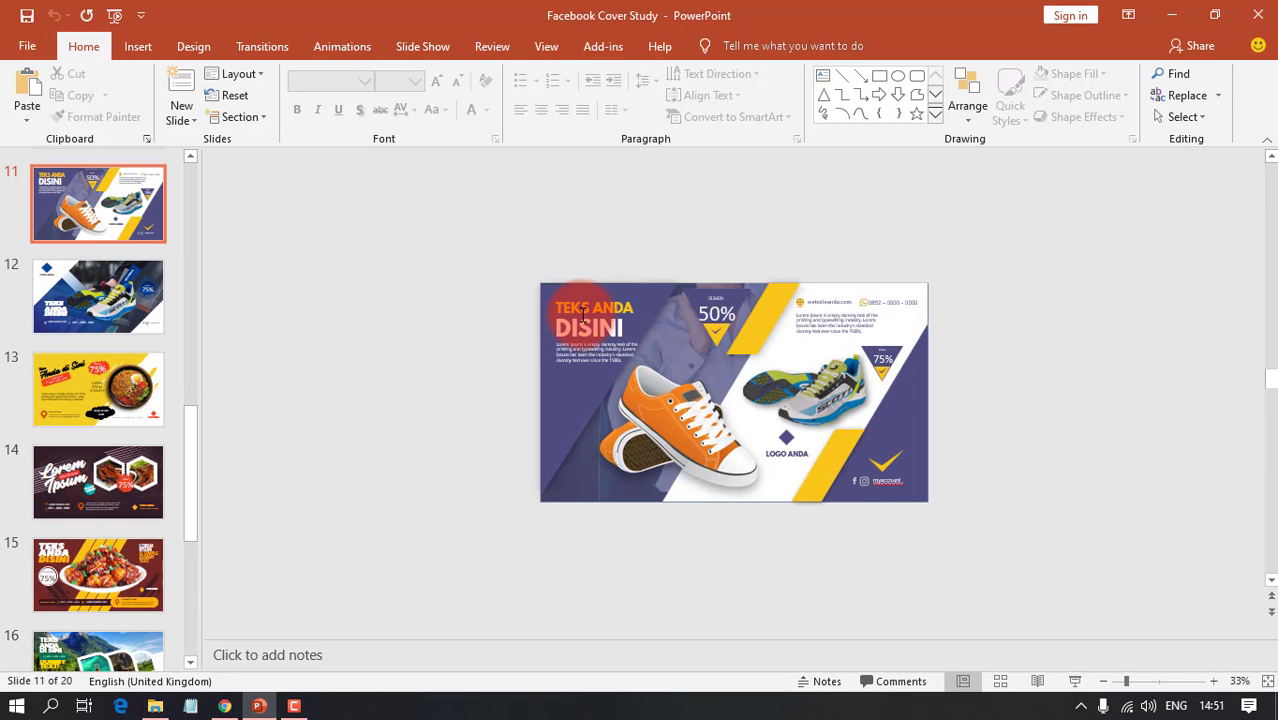
pyautogui.keyDown('ctrl'); pyautogui.scroll(2, 757, 453); pyautogui.keyUp('ctrl')
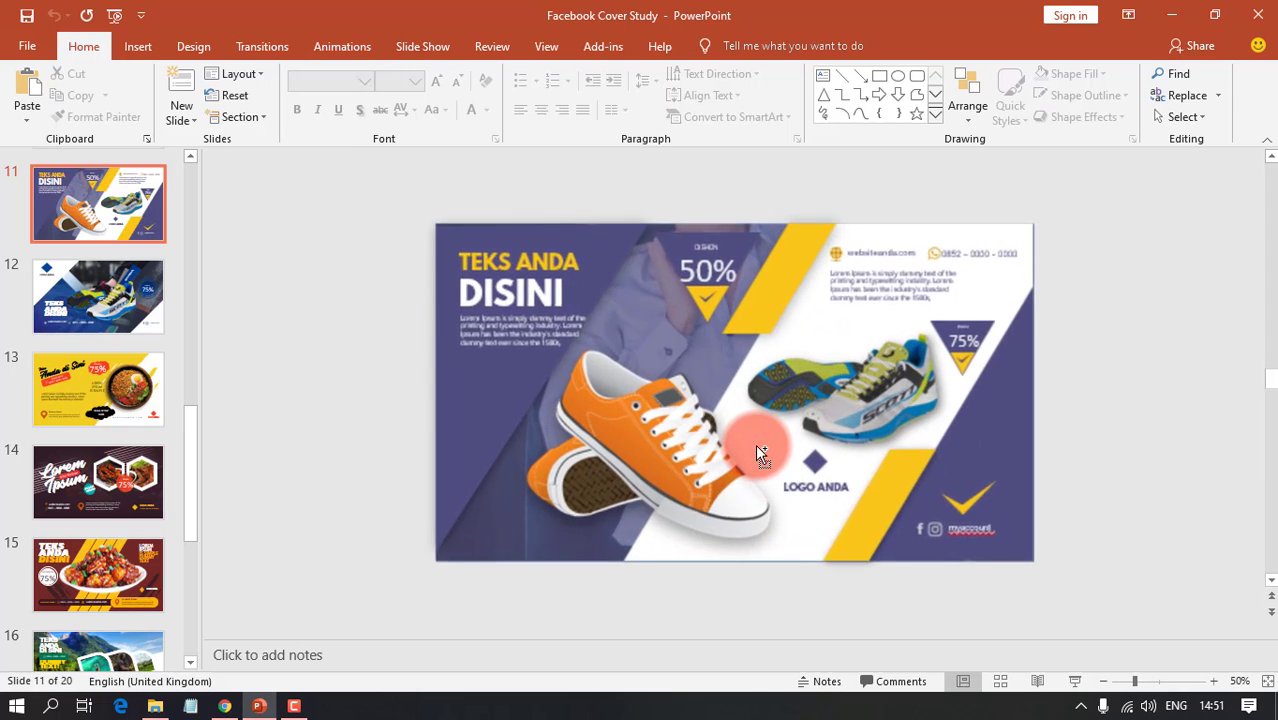
pyautogui.keyDown('ctrl'); pyautogui.scroll(2, 757, 453); pyautogui.keyUp('ctrl')
pyautogui.click(423, 218)
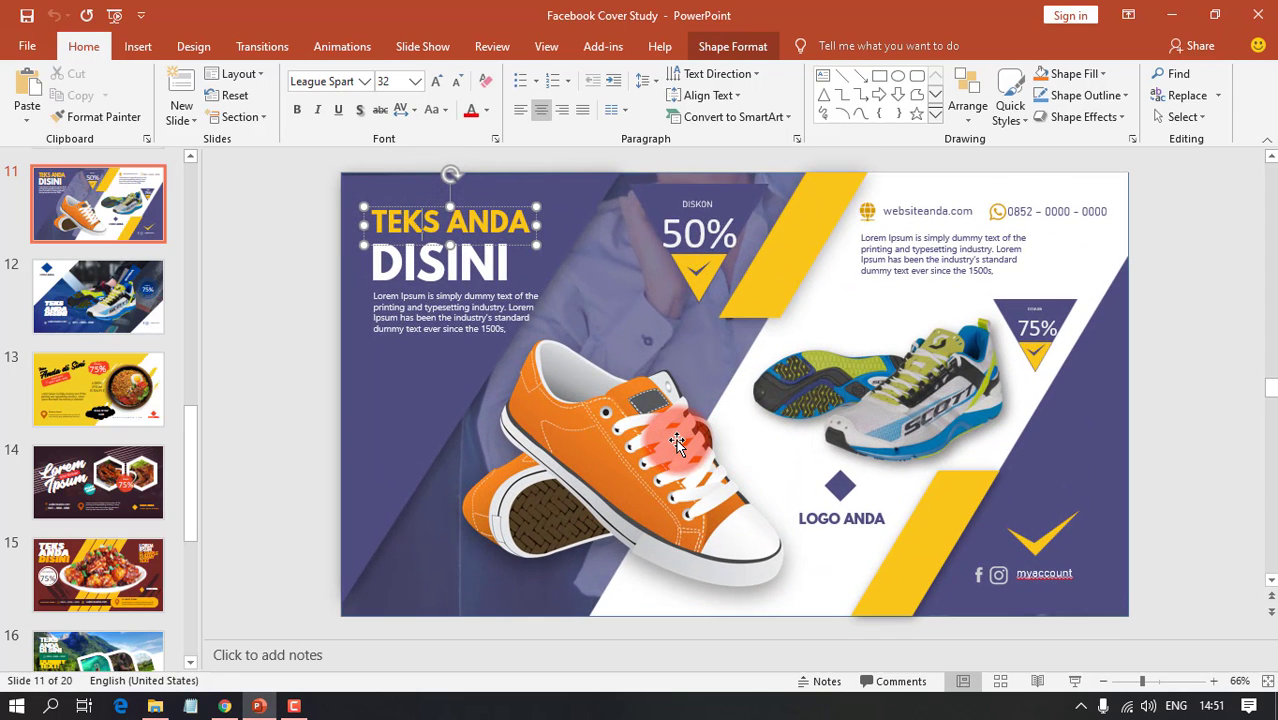
# - Replace the title text TEKS ANDA with SEPATU
pyautogui.click(462, 232)
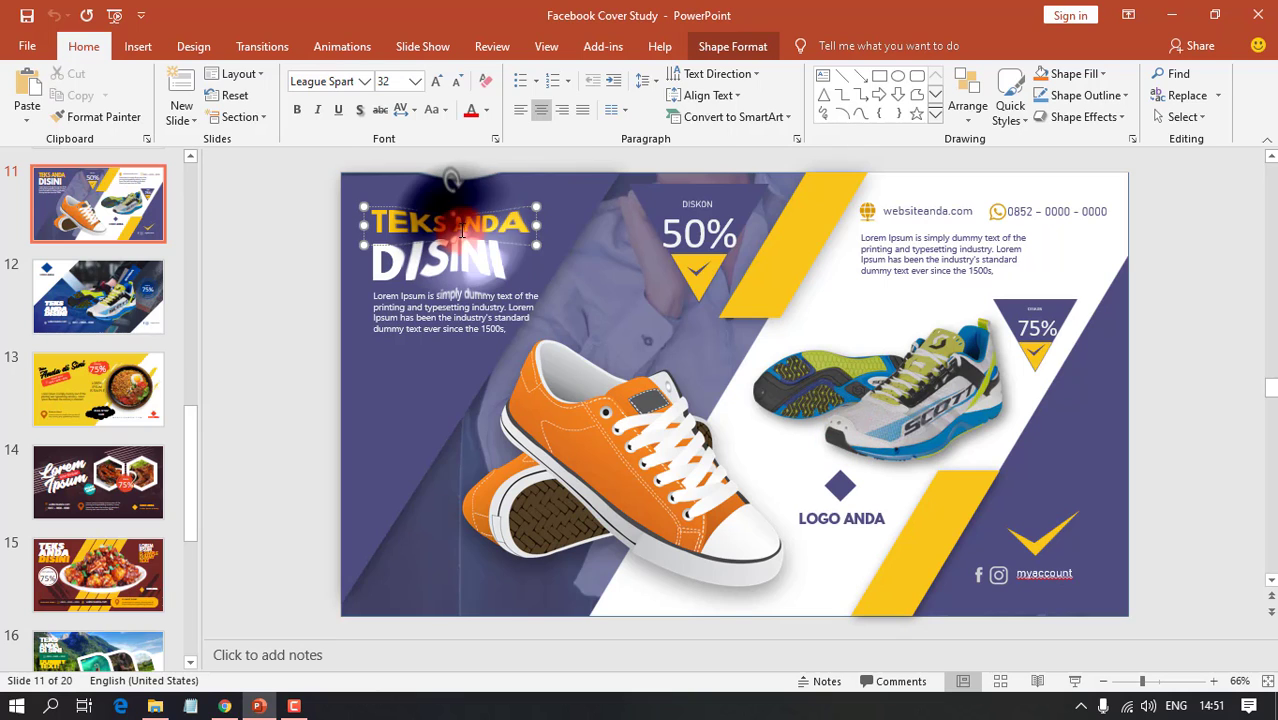
pyautogui.doubleClick(462, 232)
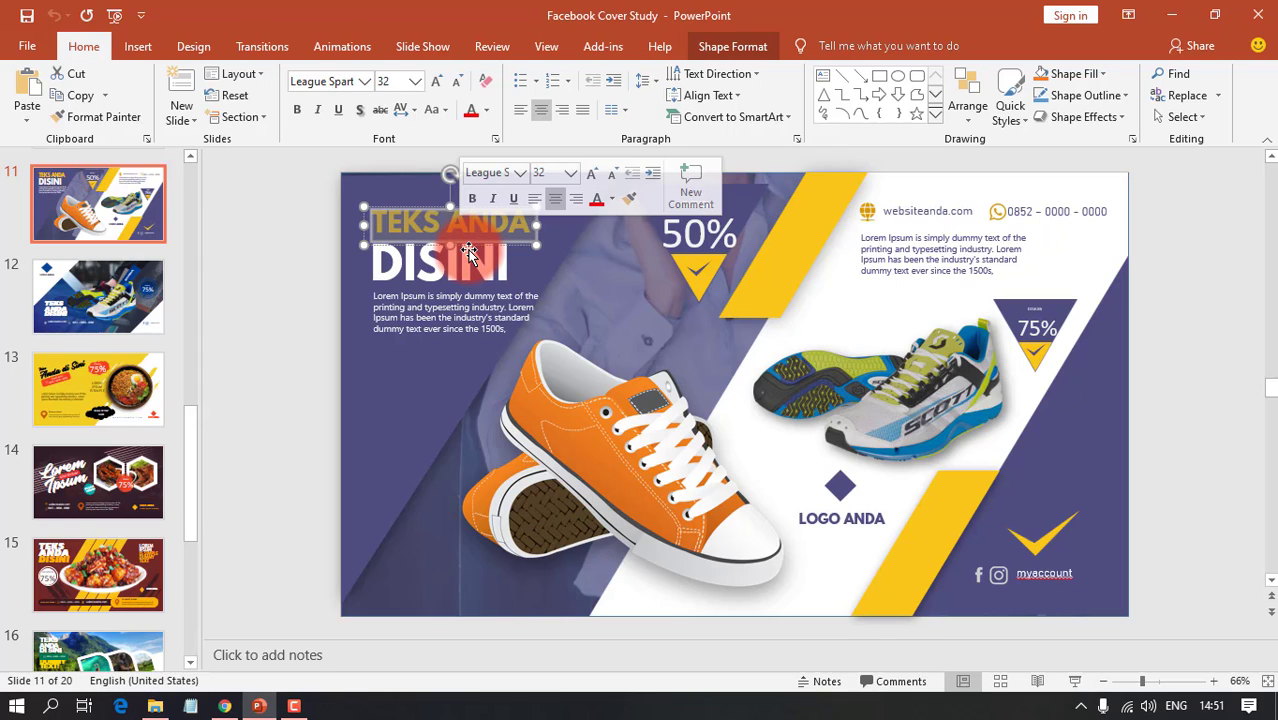
pyautogui.write('S')
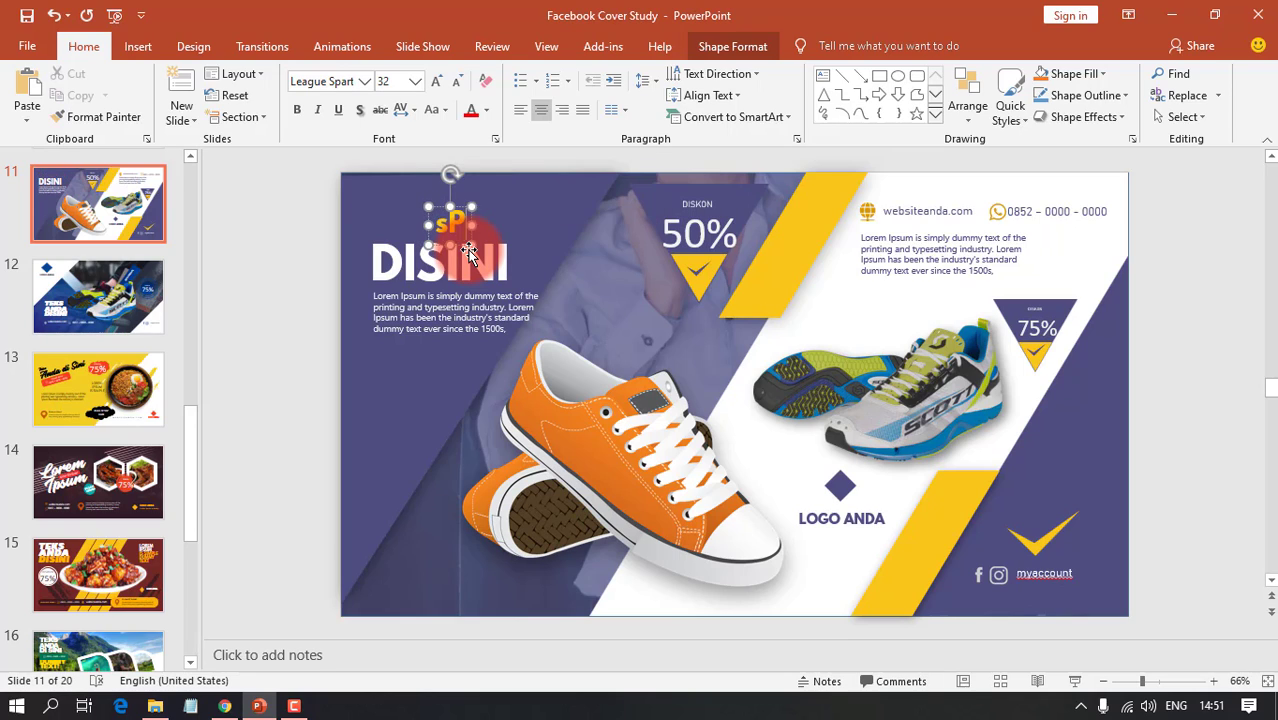
pyautogui.write('PATU')
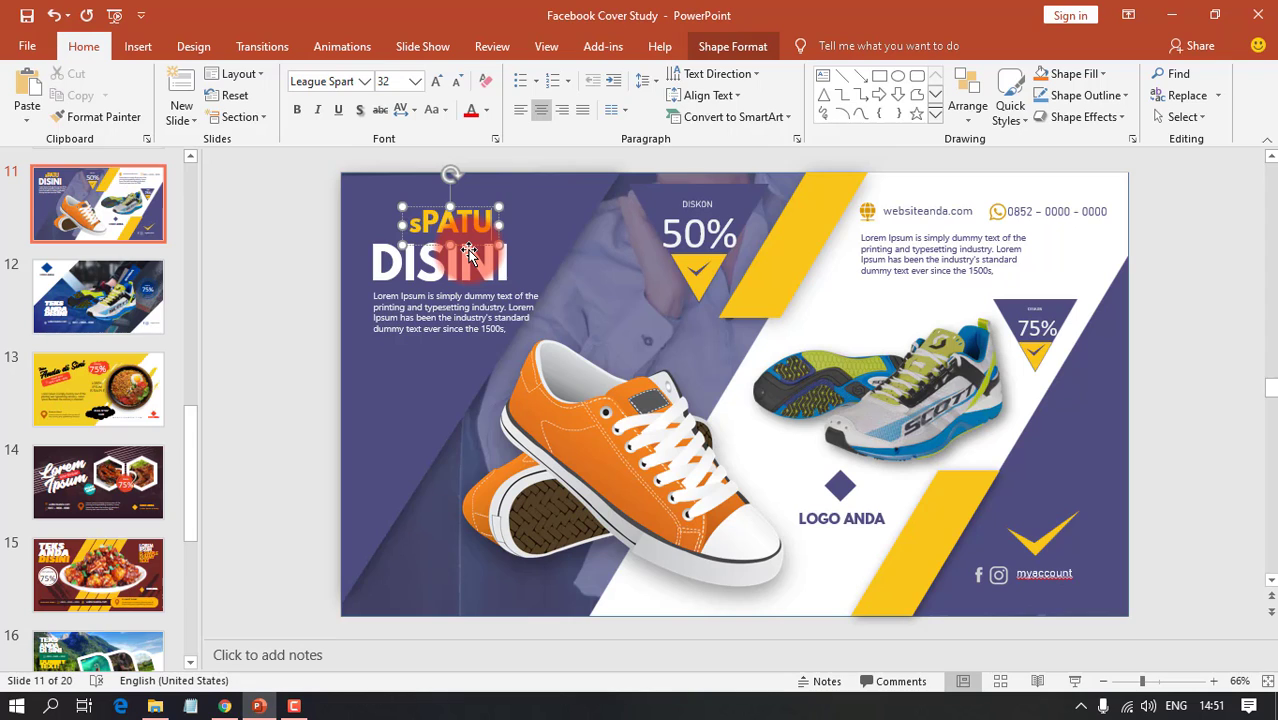
pyautogui.moveTo(410, 221); pyautogui.dragTo(423, 221)
pyautogui.write('S')
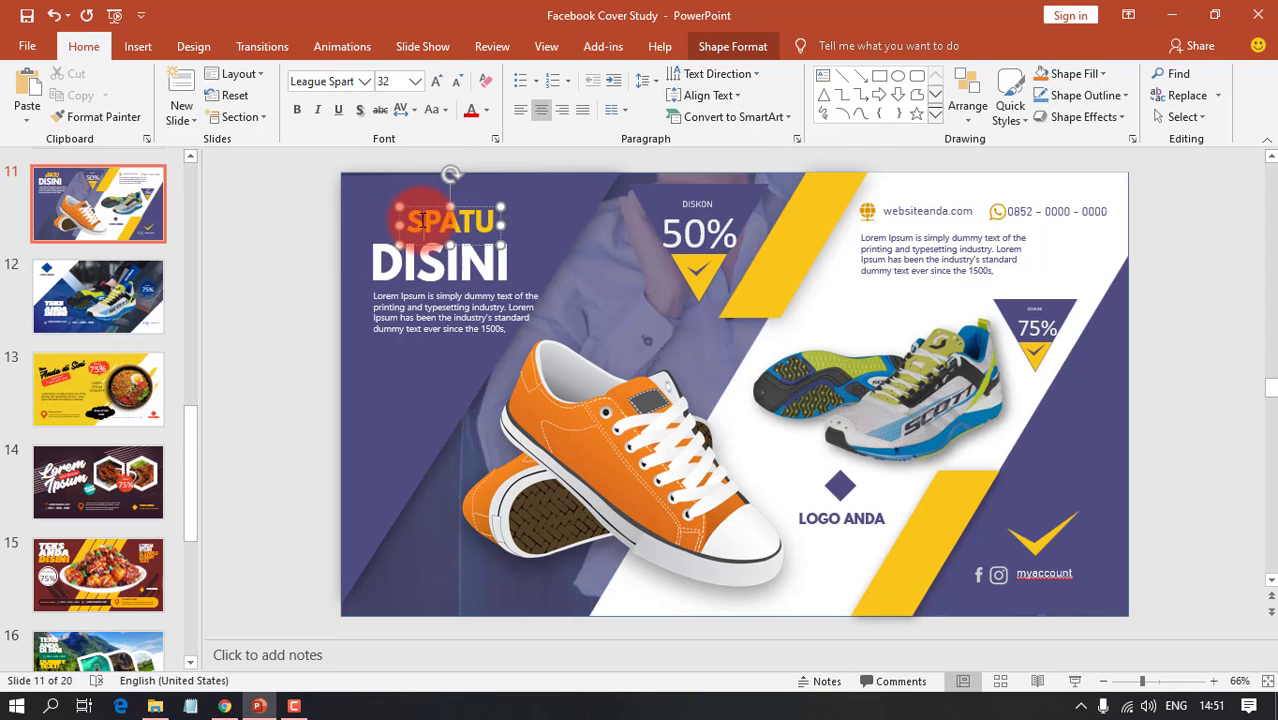
pyautogui.write('E')
# - Replace the DISINI headline with PRIA
pyautogui.click(435, 259)
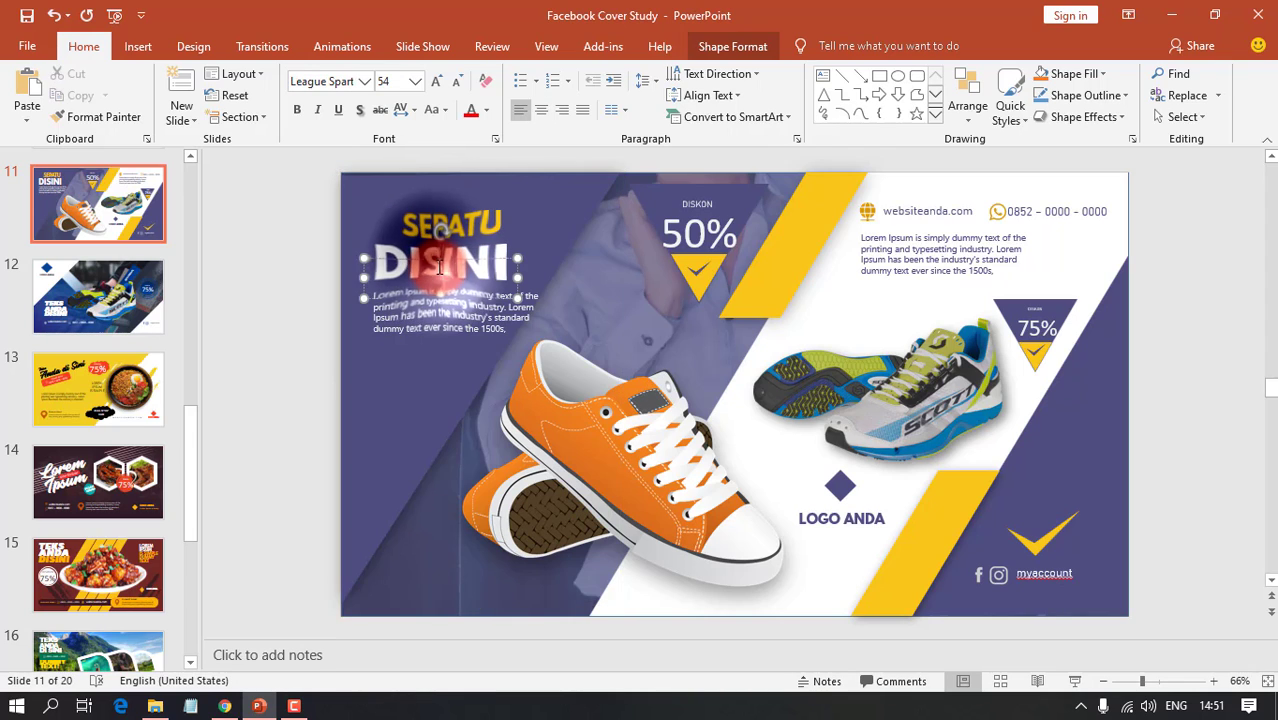
pyautogui.moveTo(450, 266); pyautogui.dragTo(456, 265)
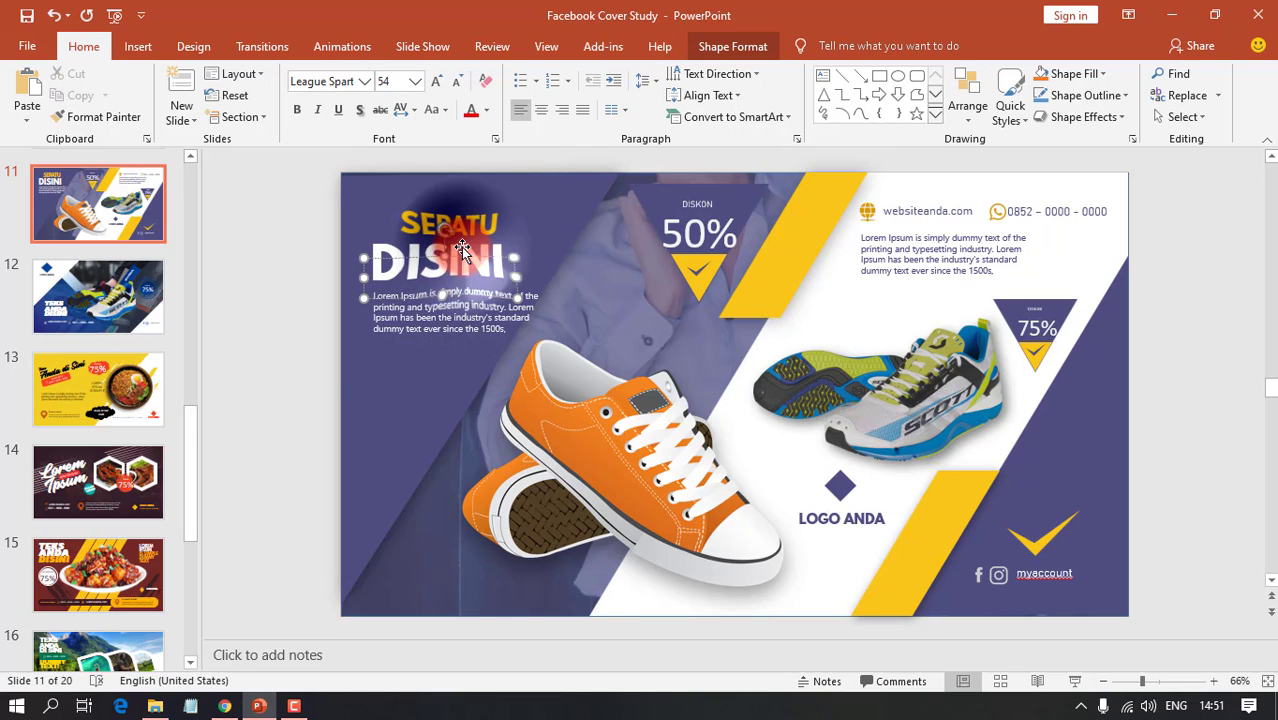
pyautogui.click(421, 266)
pyautogui.click(422, 267)
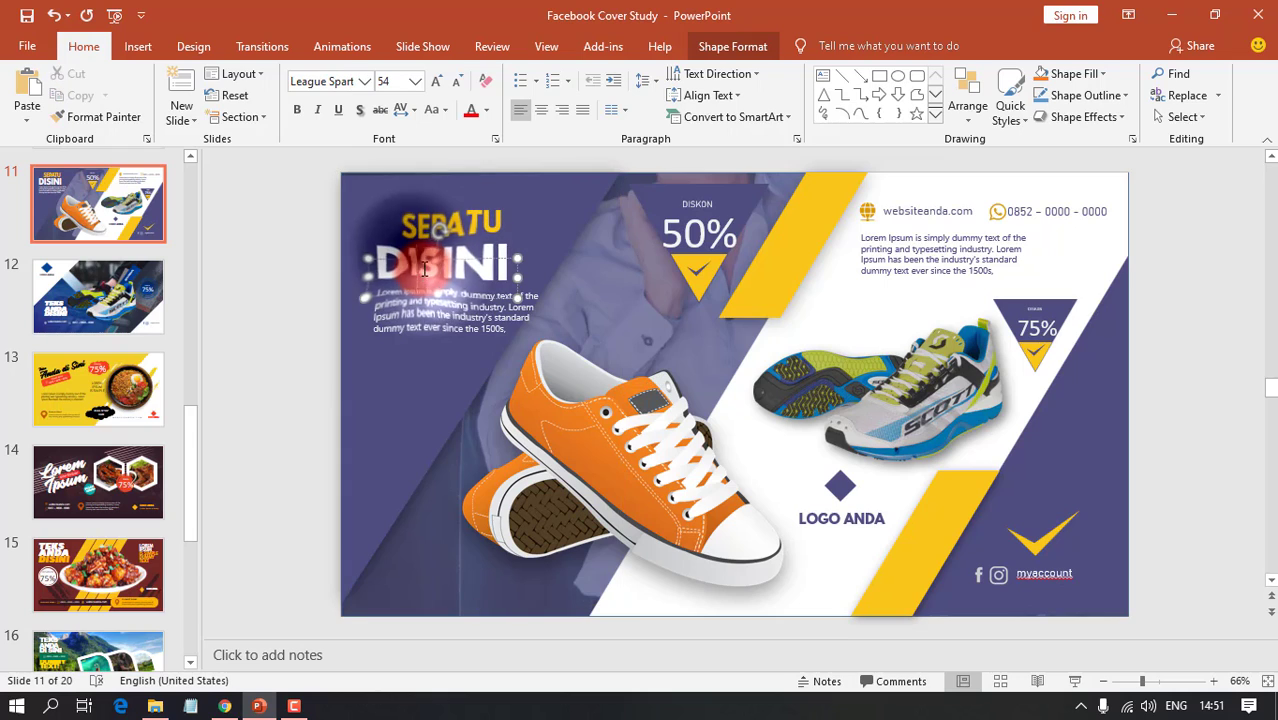
pyautogui.doubleClick(424, 268)
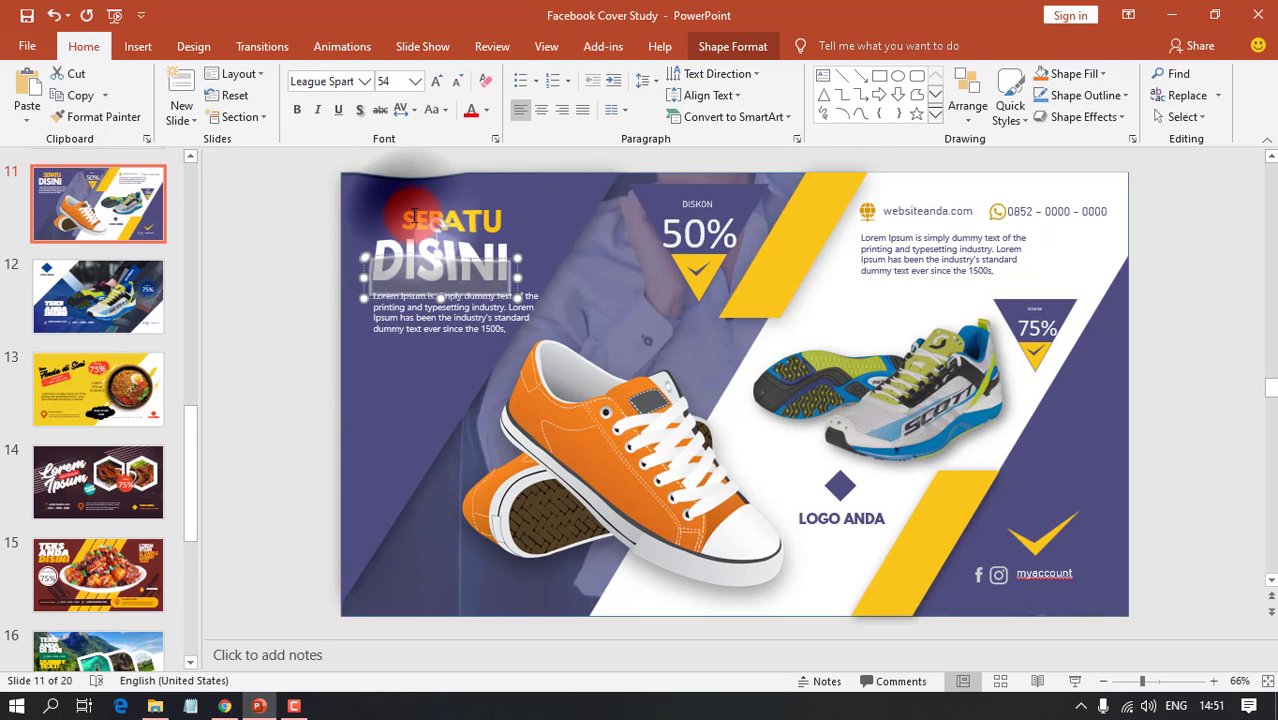
pyautogui.click(425, 220)
pyautogui.click(430, 270)
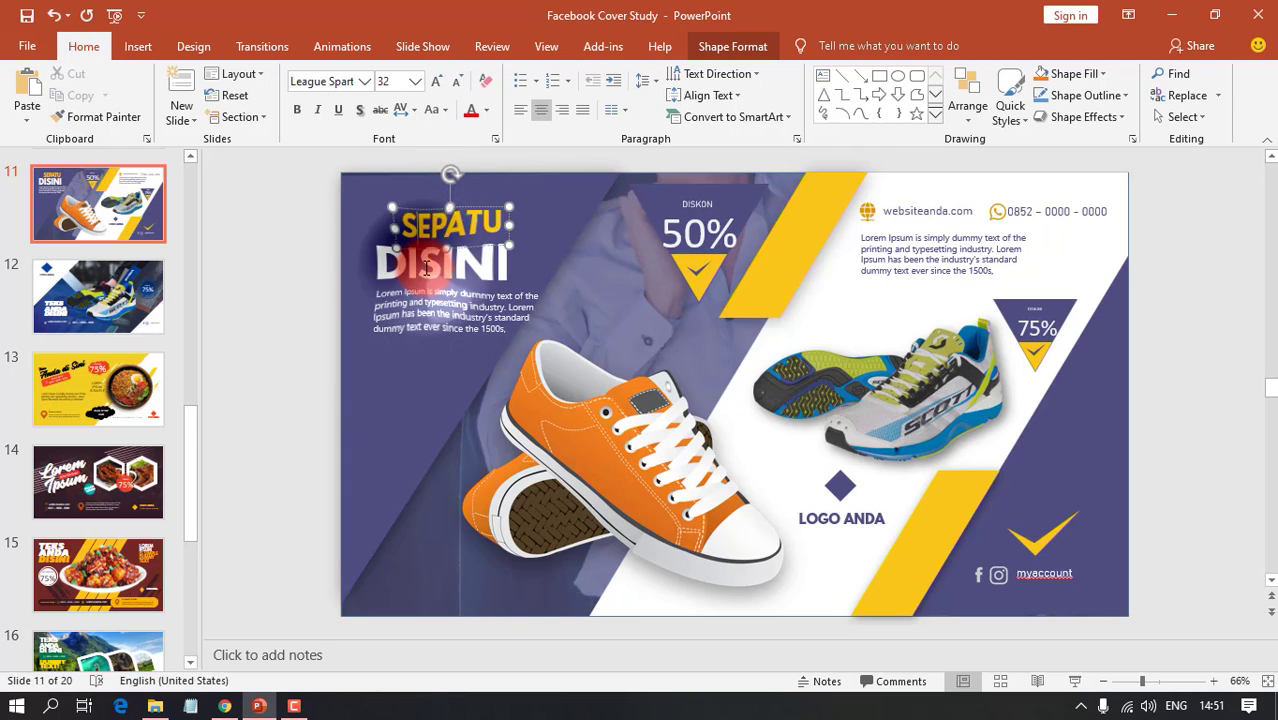
pyautogui.doubleClick(427, 268)
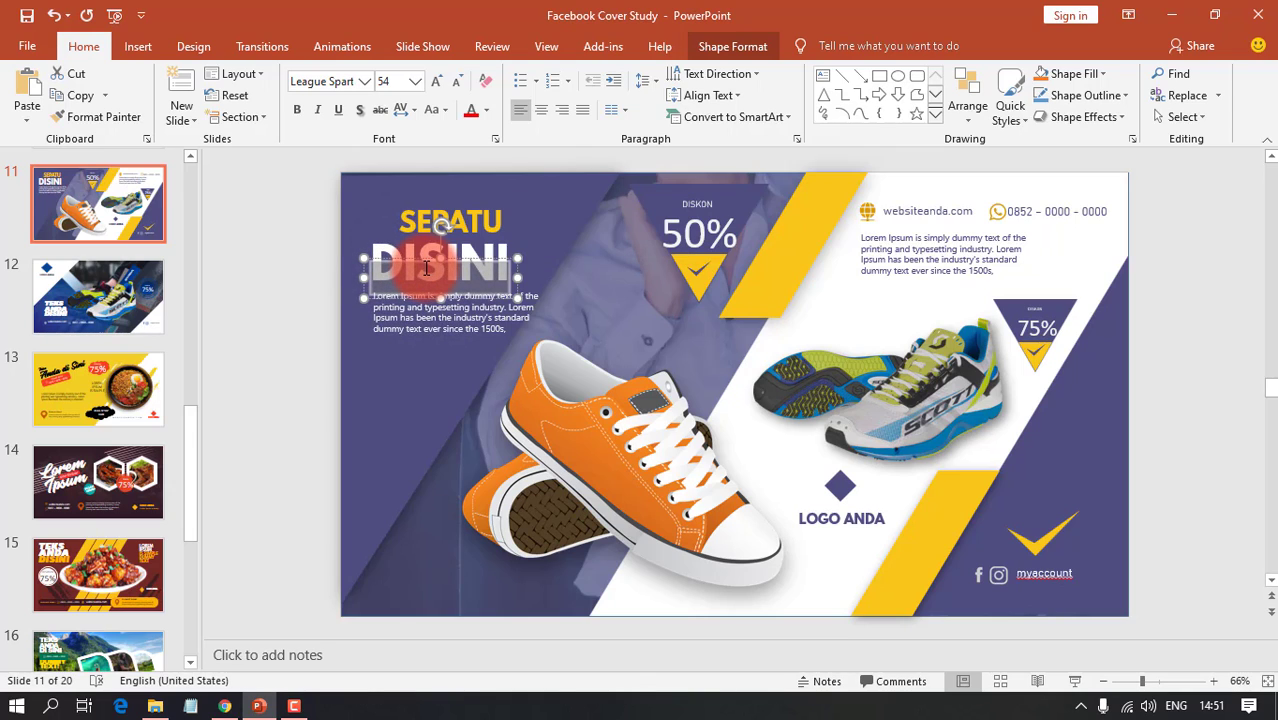
pyautogui.write('pRIA')
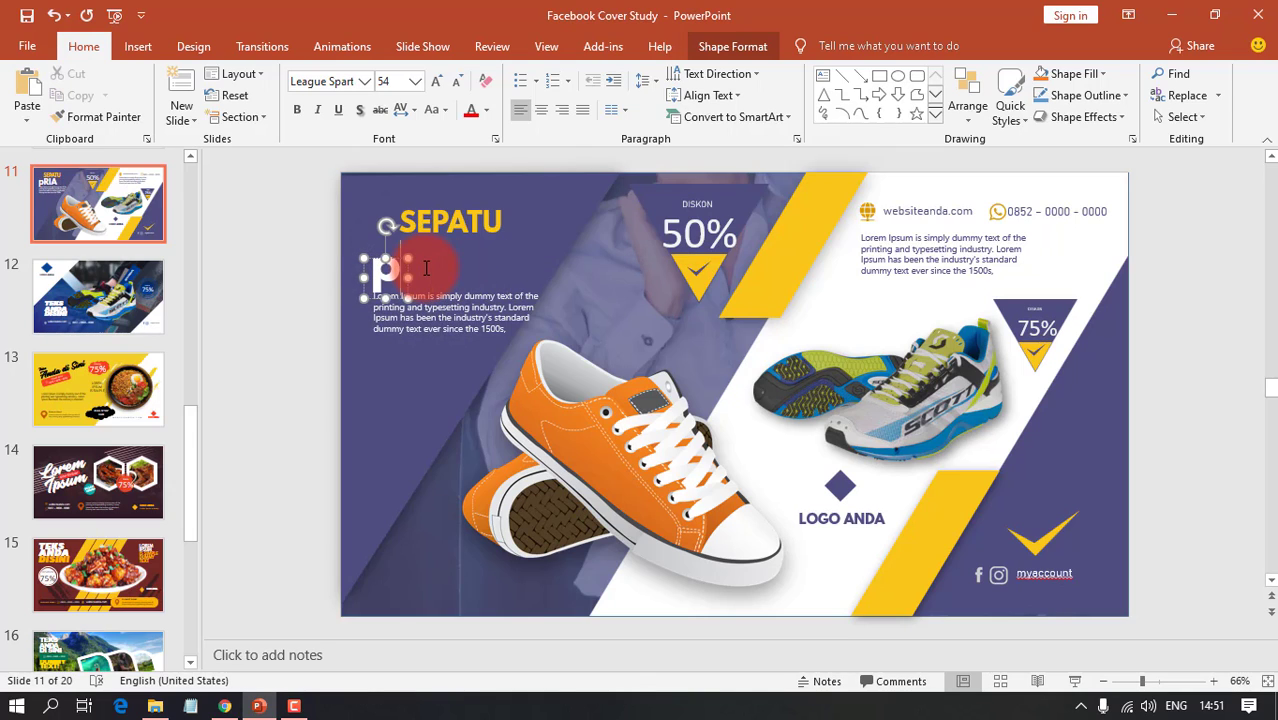
pyautogui.press('BackSpace')
pyautogui.press('BackSpace')
pyautogui.press('BackSpace')
pyautogui.write('P')
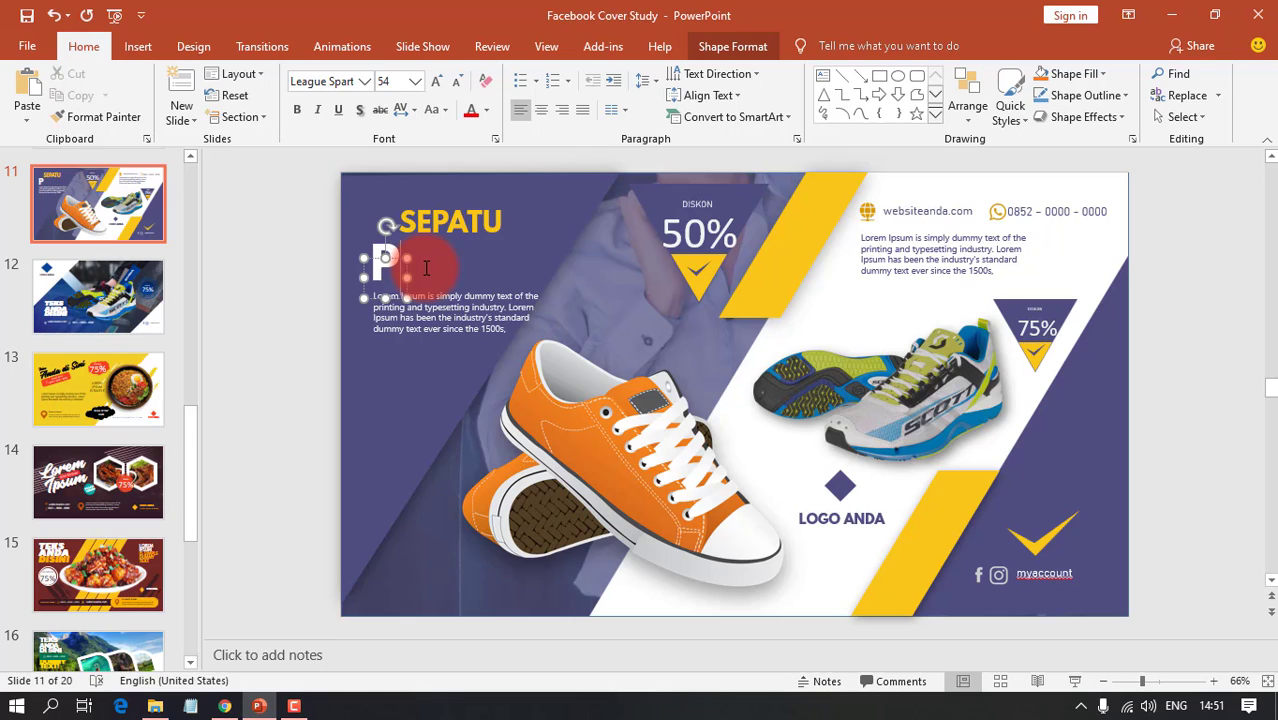
pyautogui.write('RIA')
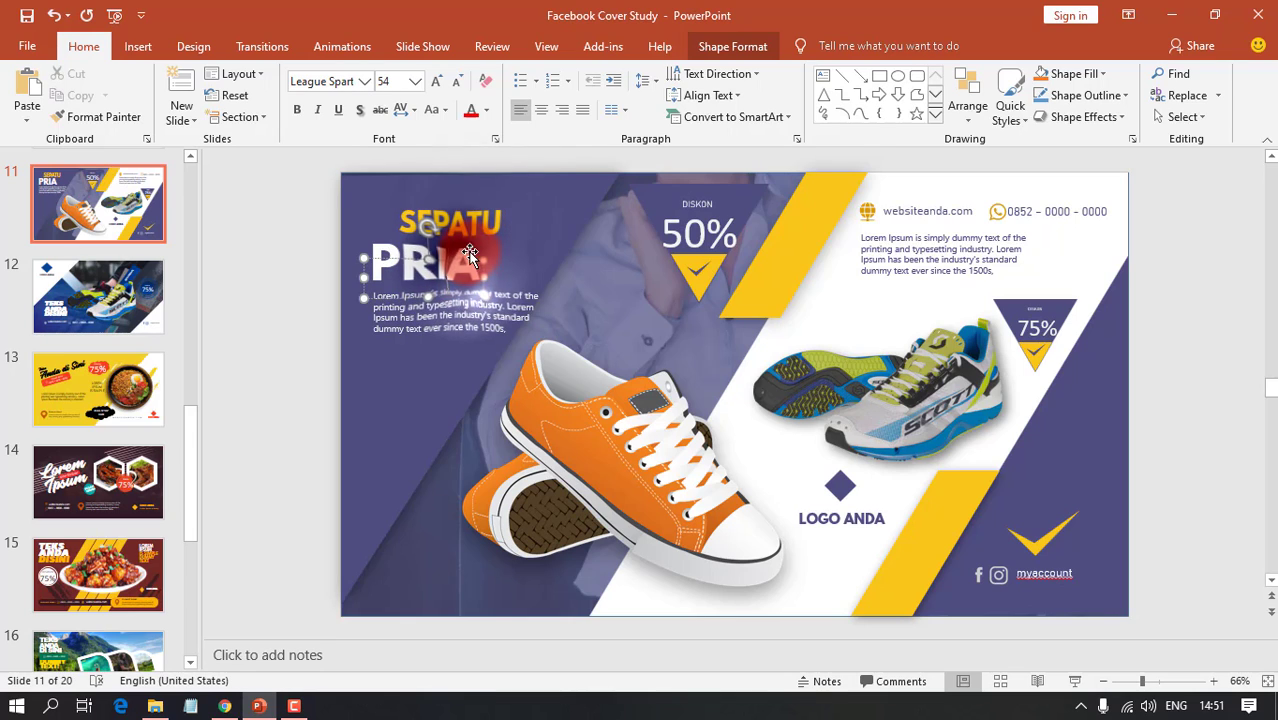
pyautogui.click(470, 256)
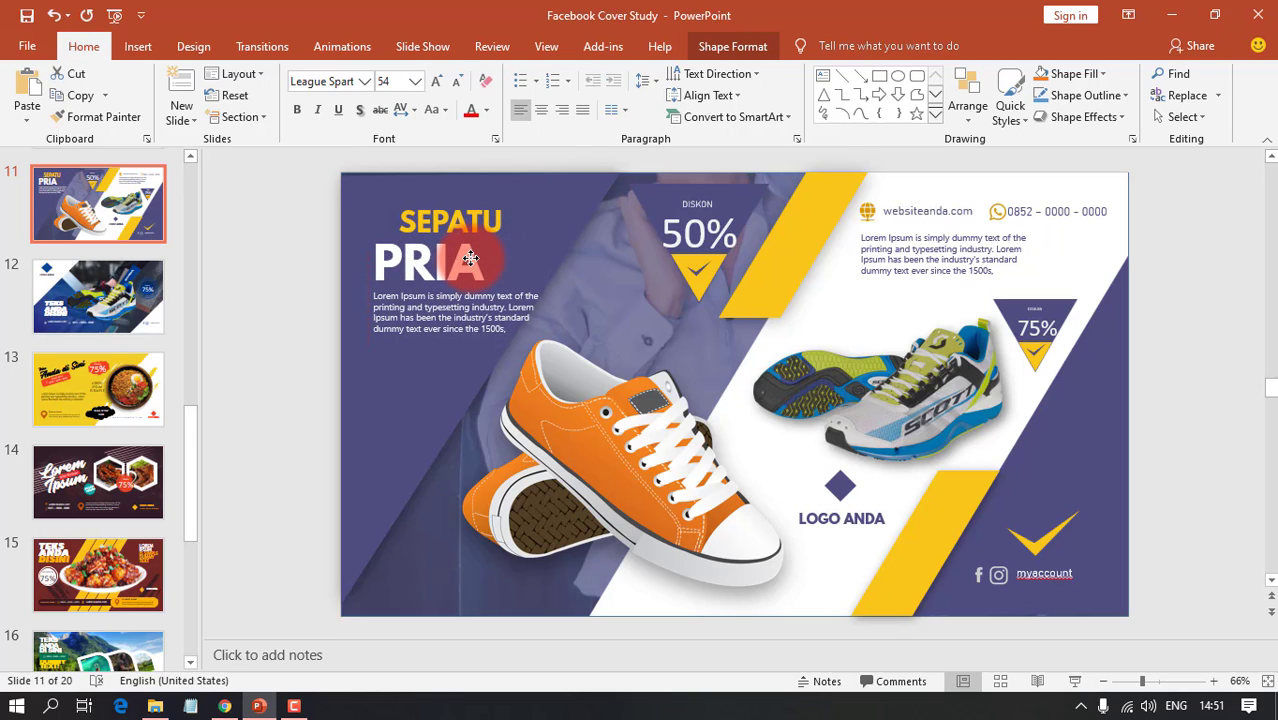
# - Shrink SEPATU to 24 pt and align it with PRIA's left edge
pyautogui.click(465, 210)
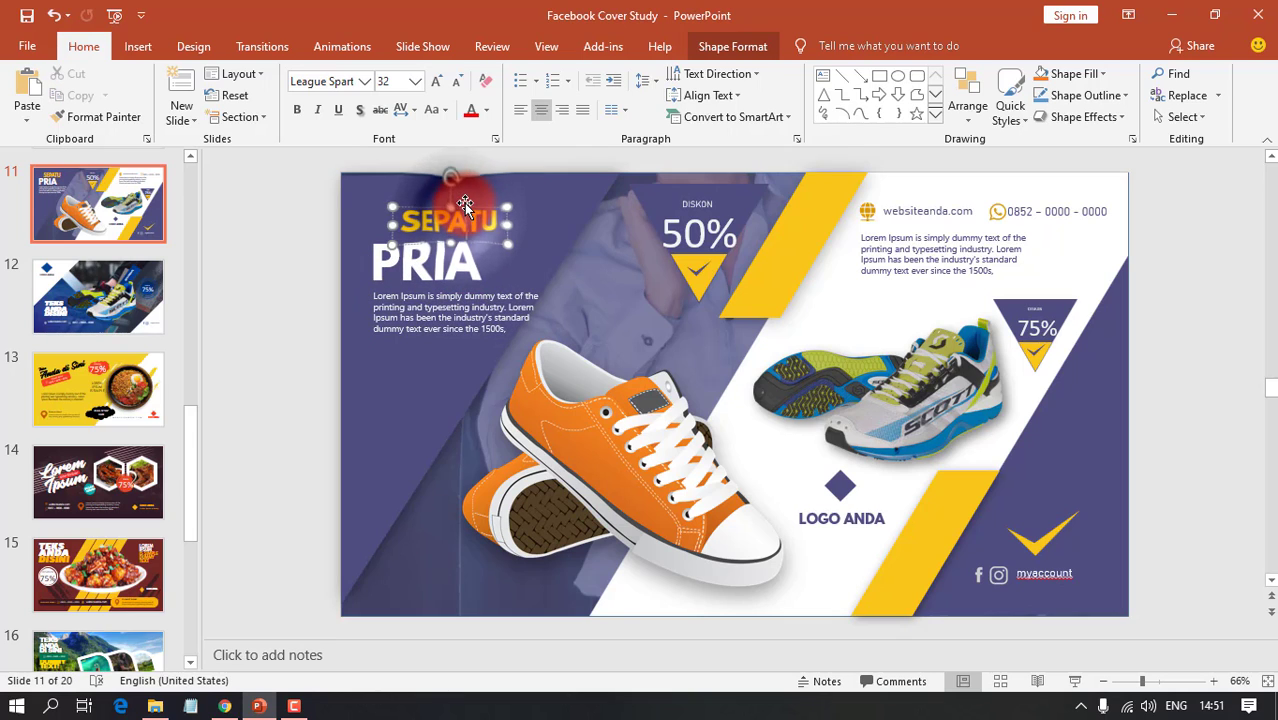
pyautogui.moveTo(465, 210); pyautogui.dragTo(440, 213)
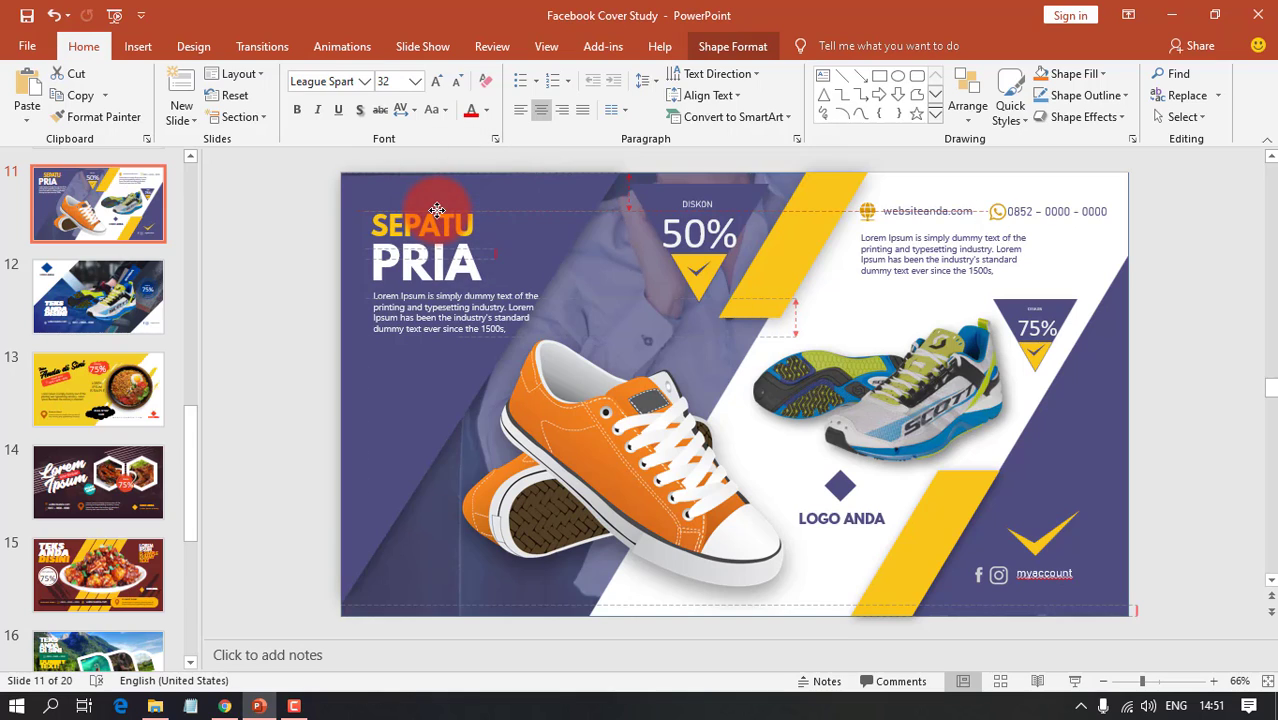
pyautogui.click(457, 80)
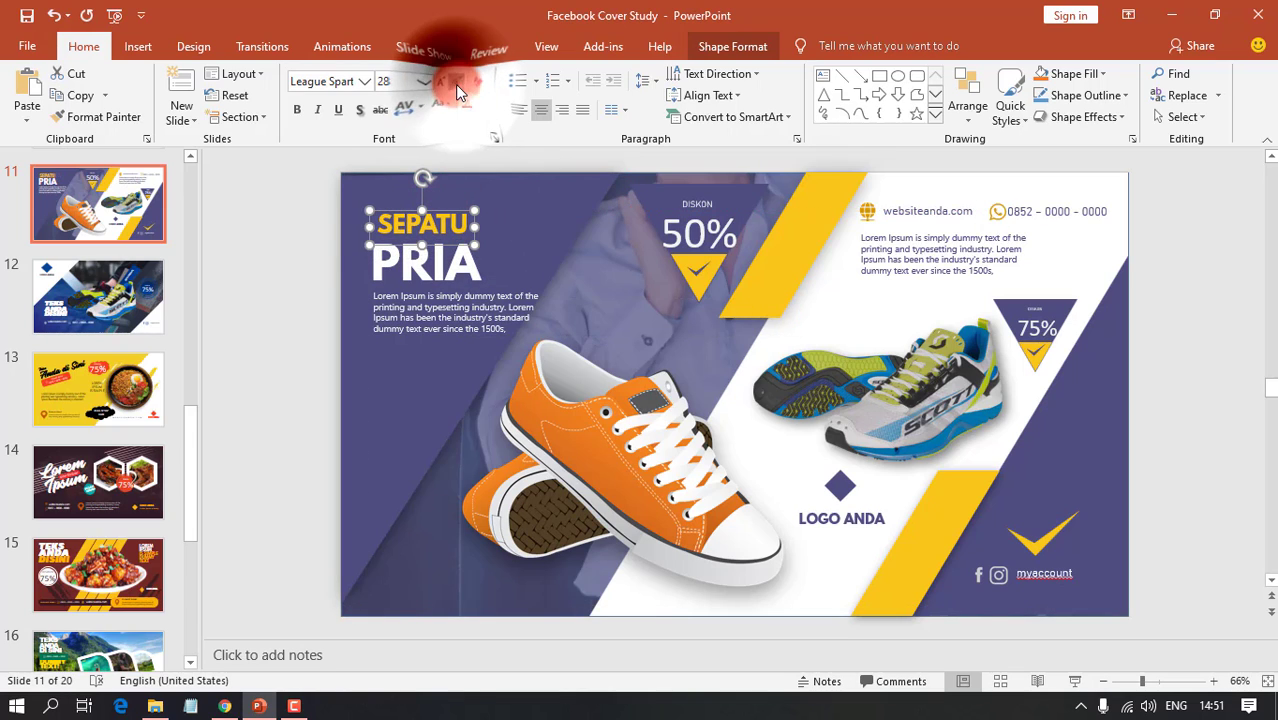
pyautogui.click(457, 80)
pyautogui.moveTo(456, 240); pyautogui.dragTo(439, 214)
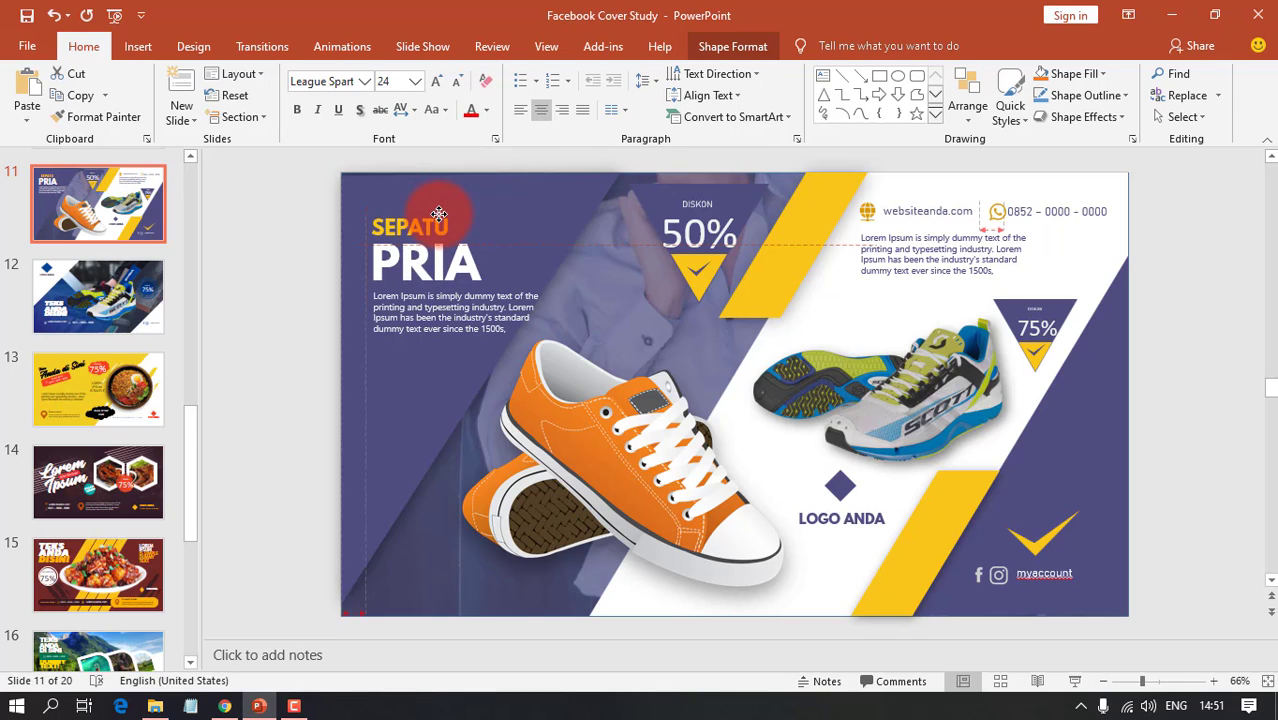
# - Replace the Lorem Ipsum paragraph with 'Sepatu yang bias membuat anda sering keluar rumah'
pyautogui.doubleClick(452, 310)
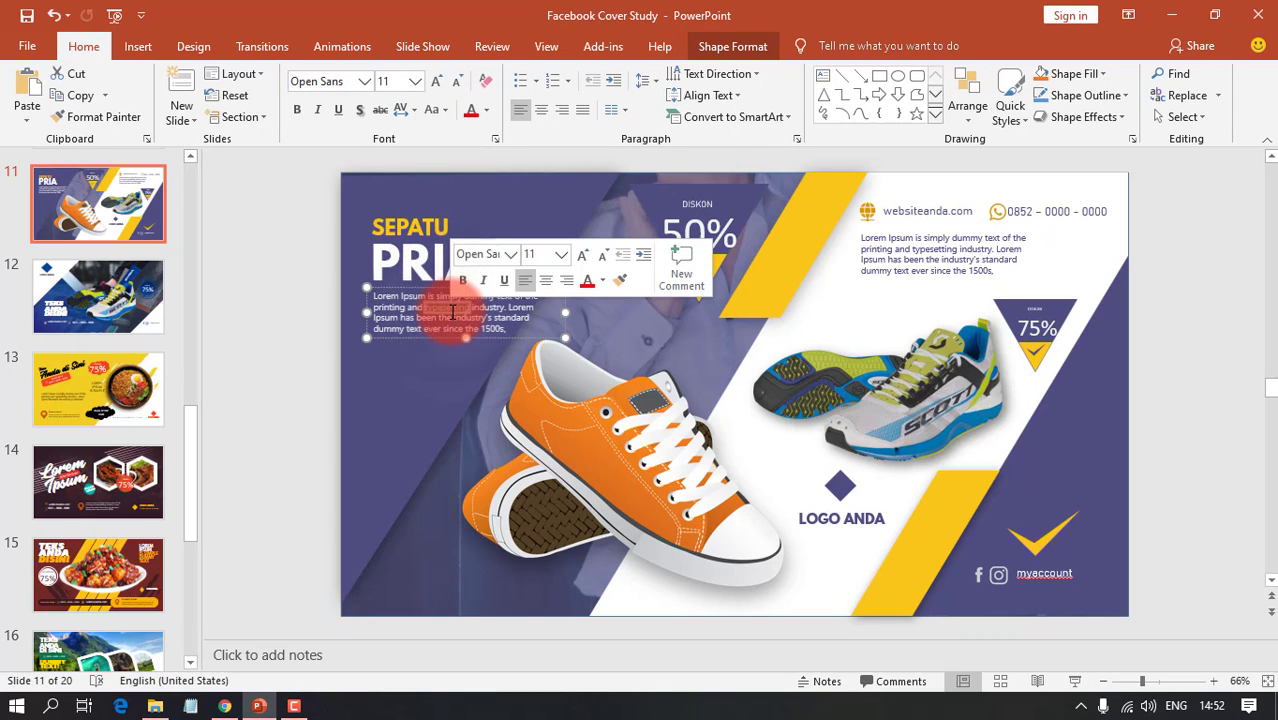
pyautogui.tripleClick(452, 312)
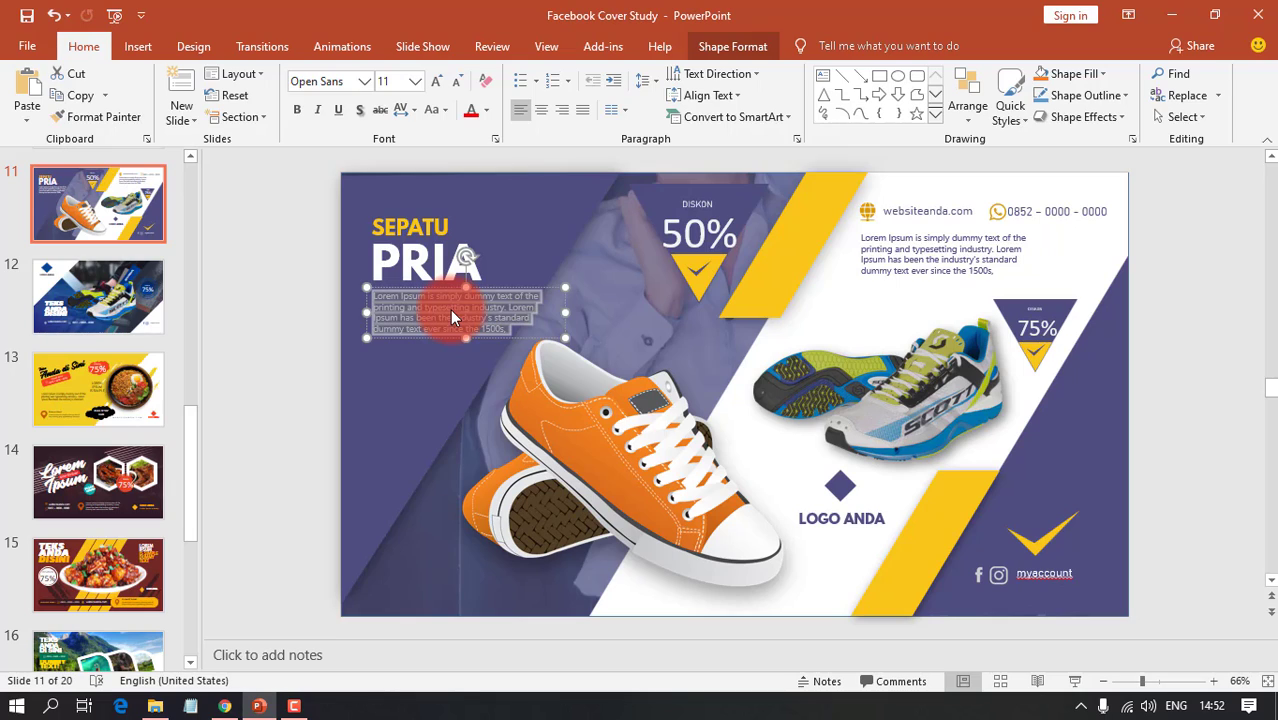
pyautogui.press('BackSpace')
pyautogui.write('sPA')
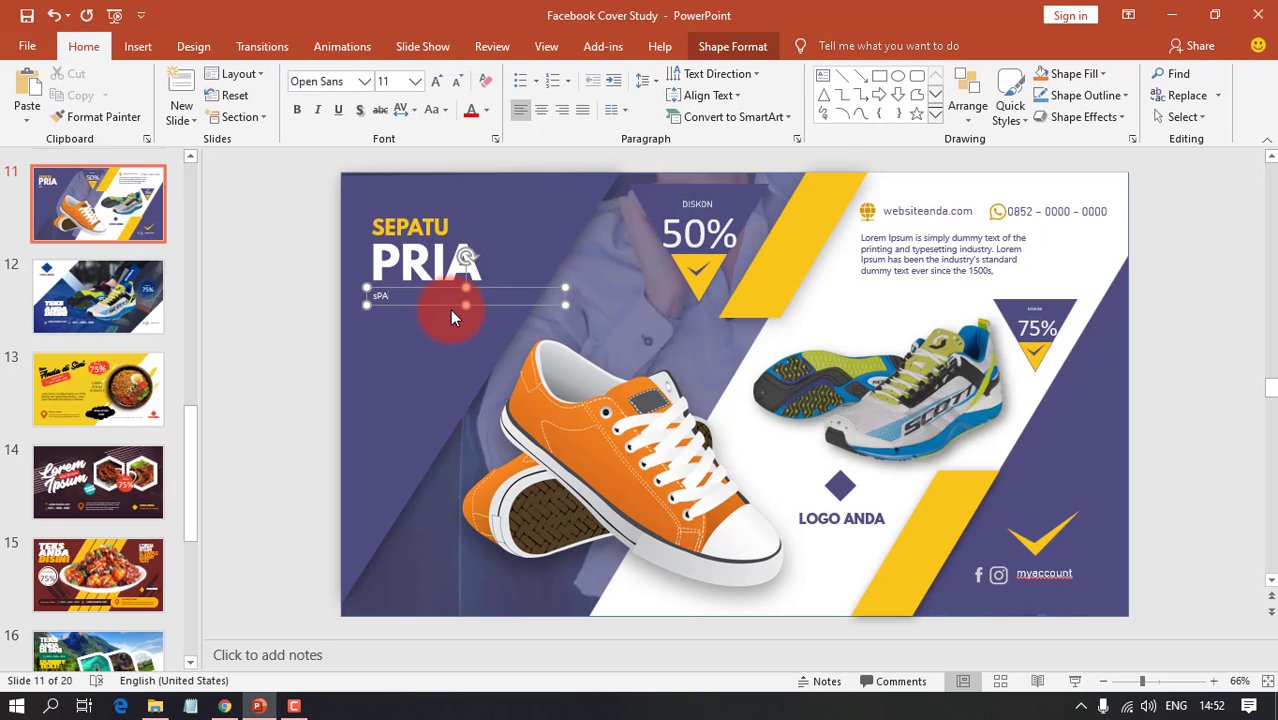
pyautogui.press('BackSpace')
pyautogui.press('BackSpace')
pyautogui.write('Sepa')
pyautogui.write('tu ')
pyautogui.write('yang')
pyautogui.write(' bias membuat anda ')
pyautogui.write('tidak')
pyautogui.press('BackSpace')
pyautogui.press('BackSpace')
pyautogui.press('BackSpace')
pyautogui.press('BackSpace')
pyautogui.press('BackSpace')
pyautogui.write('serin')
pyautogui.write('g keluar rumah')
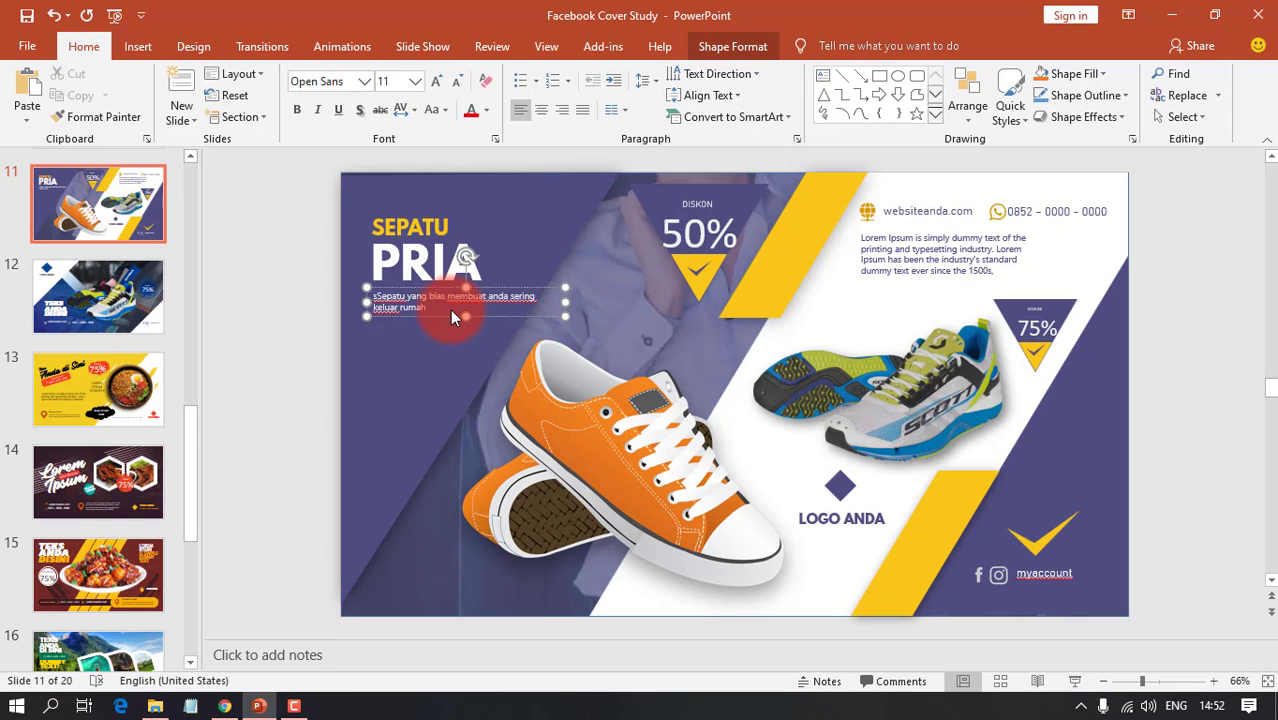
pyautogui.click(380, 297)
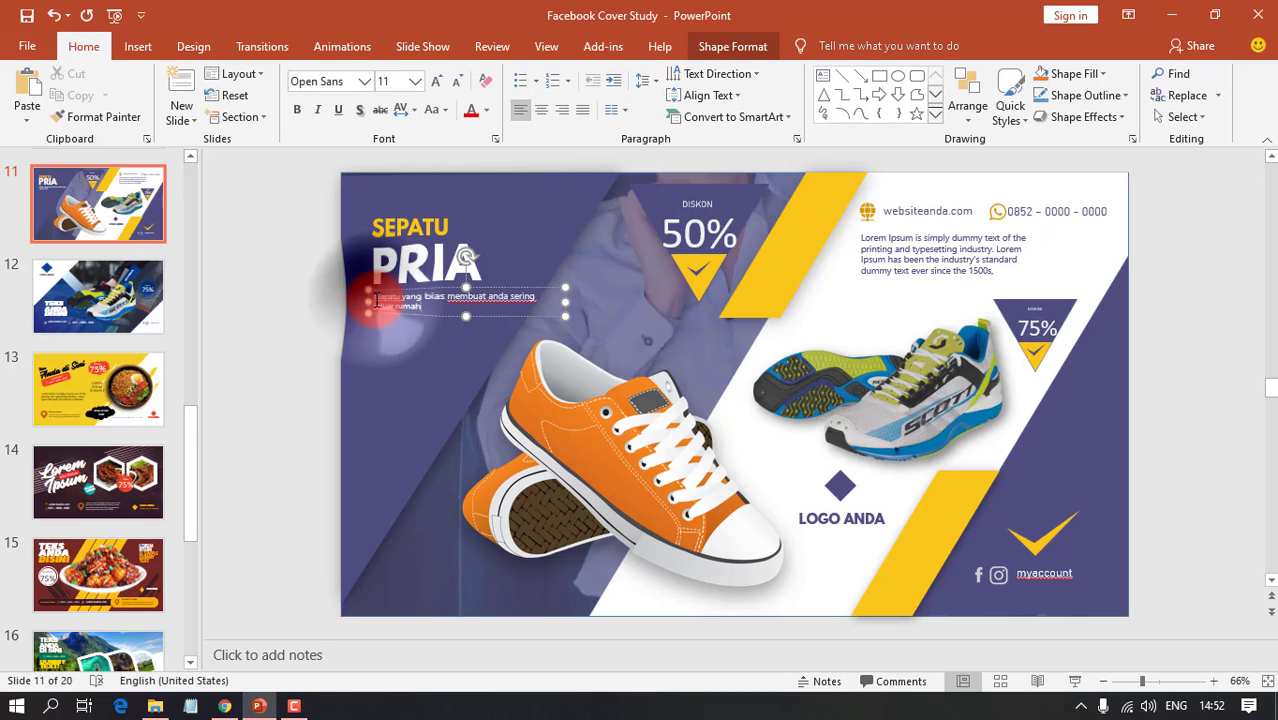
pyautogui.press('Delete')
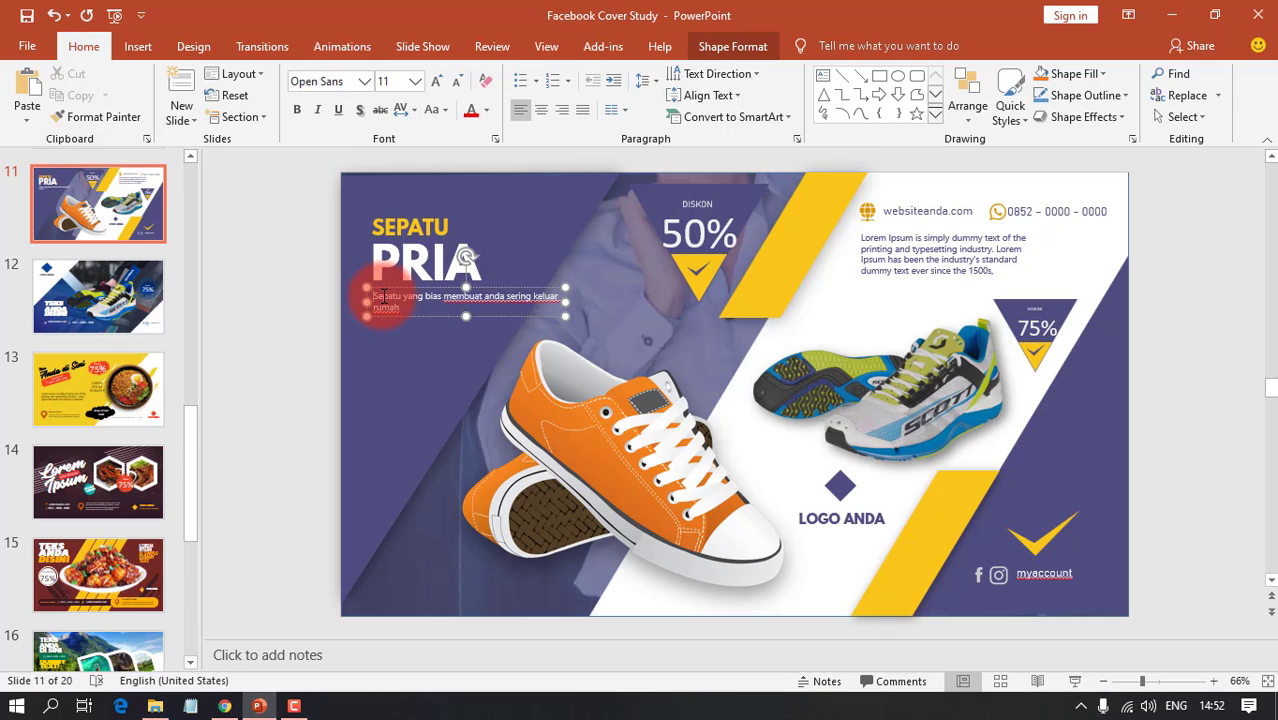
pyautogui.click(688, 203)
# - Select the whole '50%' text box and apply Bold to the discount figure
pyautogui.click(688, 203)
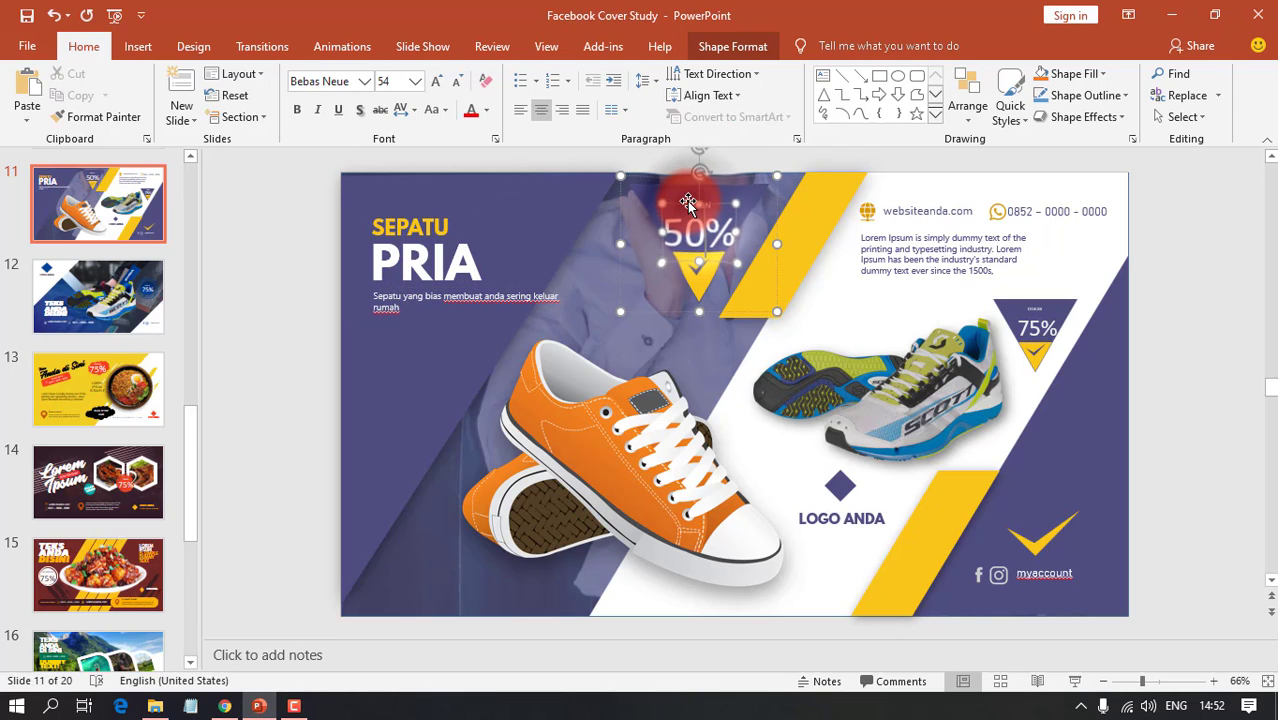
pyautogui.click(681, 203)
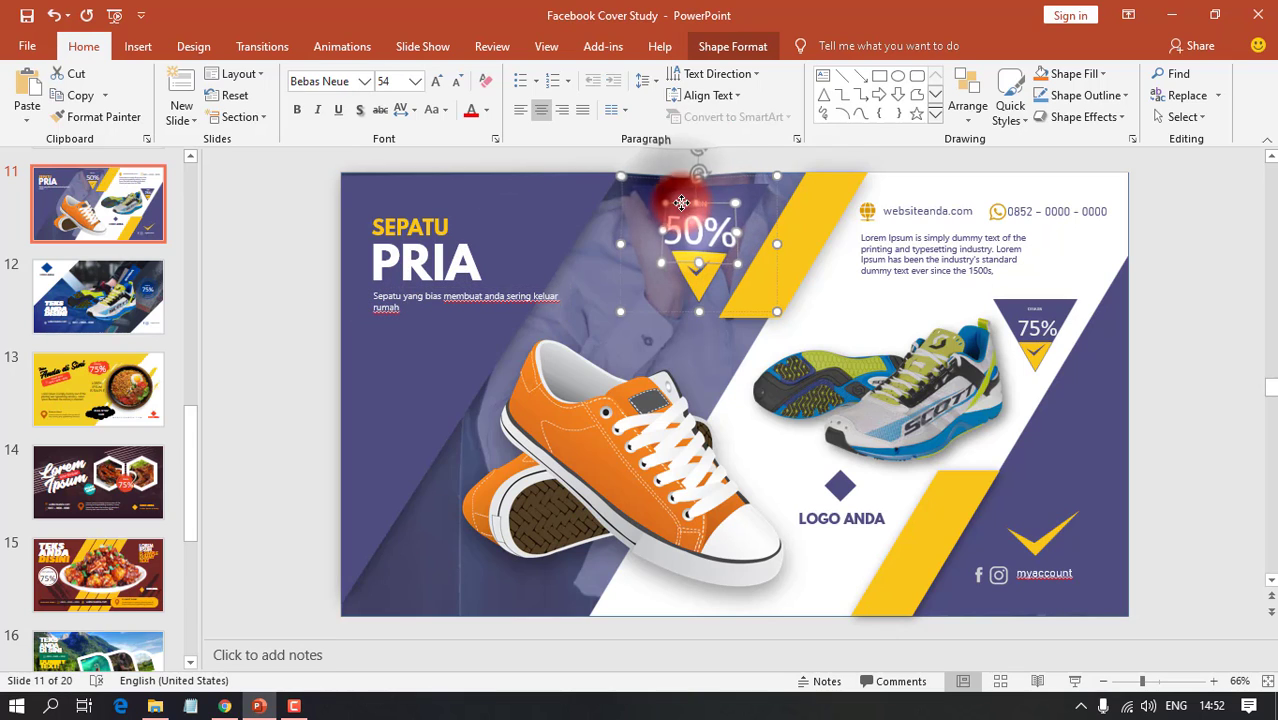
pyautogui.click(300, 111)
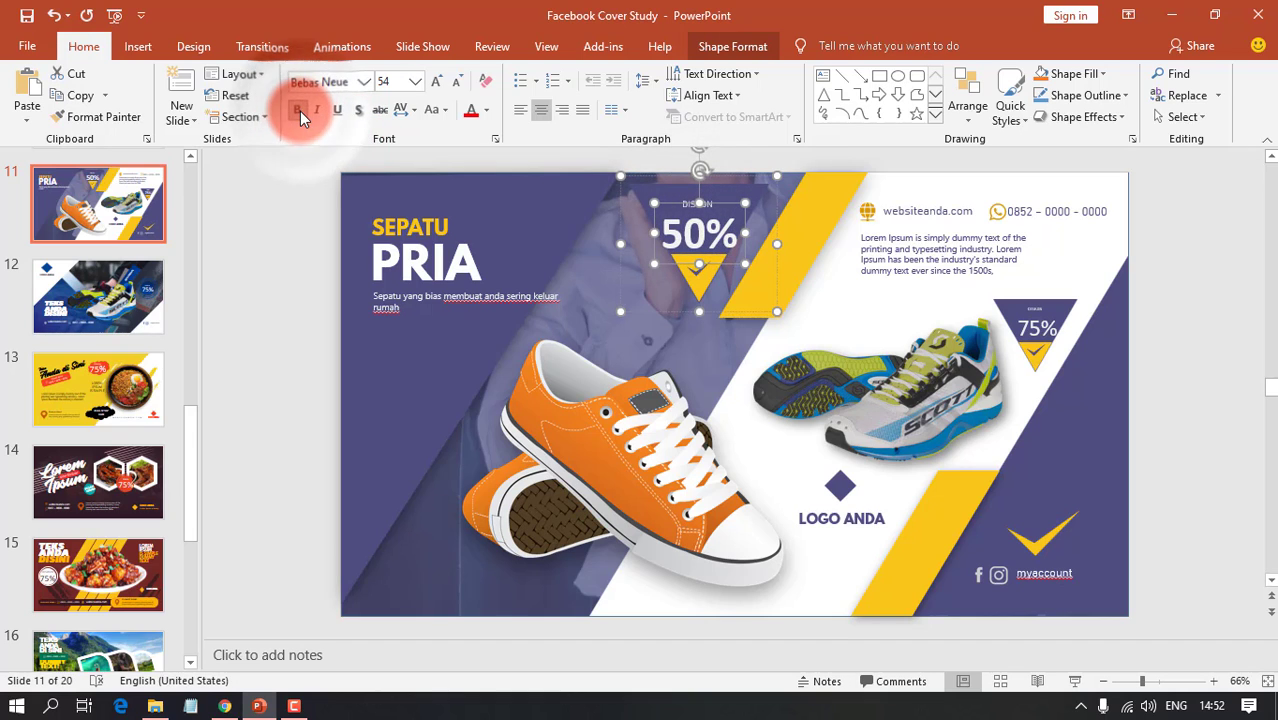
pyautogui.click(340, 111)
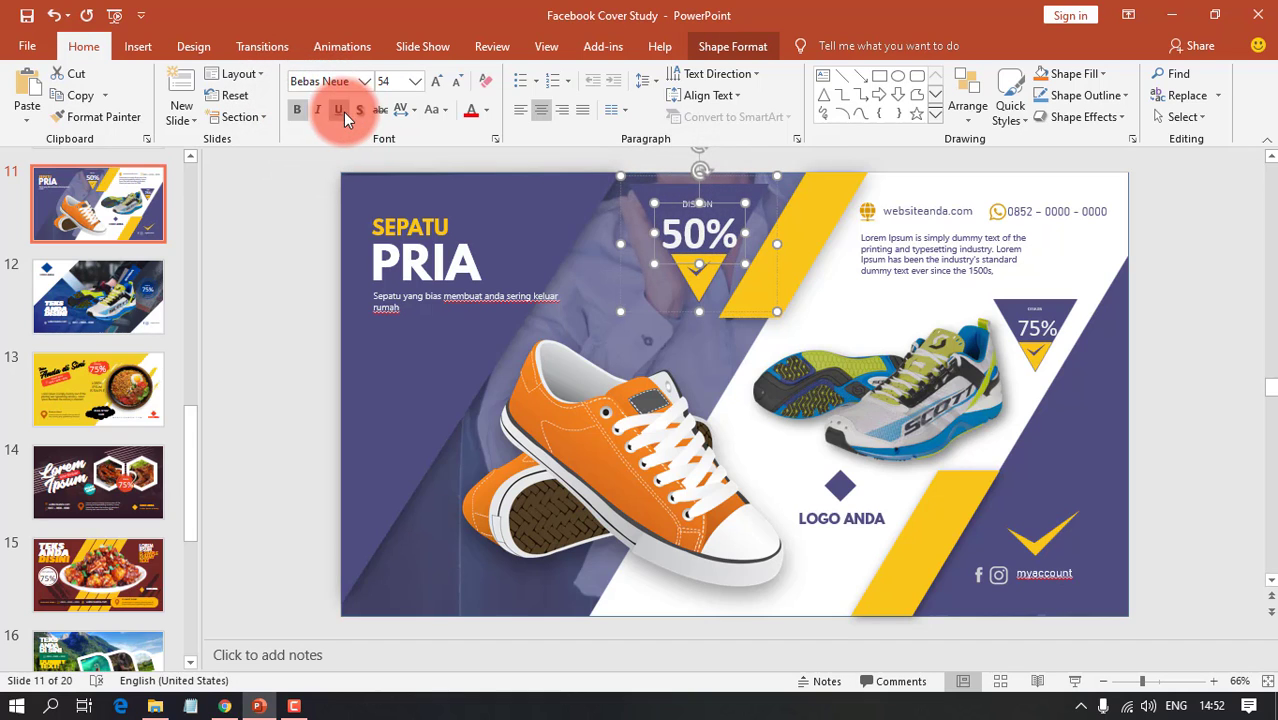
pyautogui.click(900, 238)
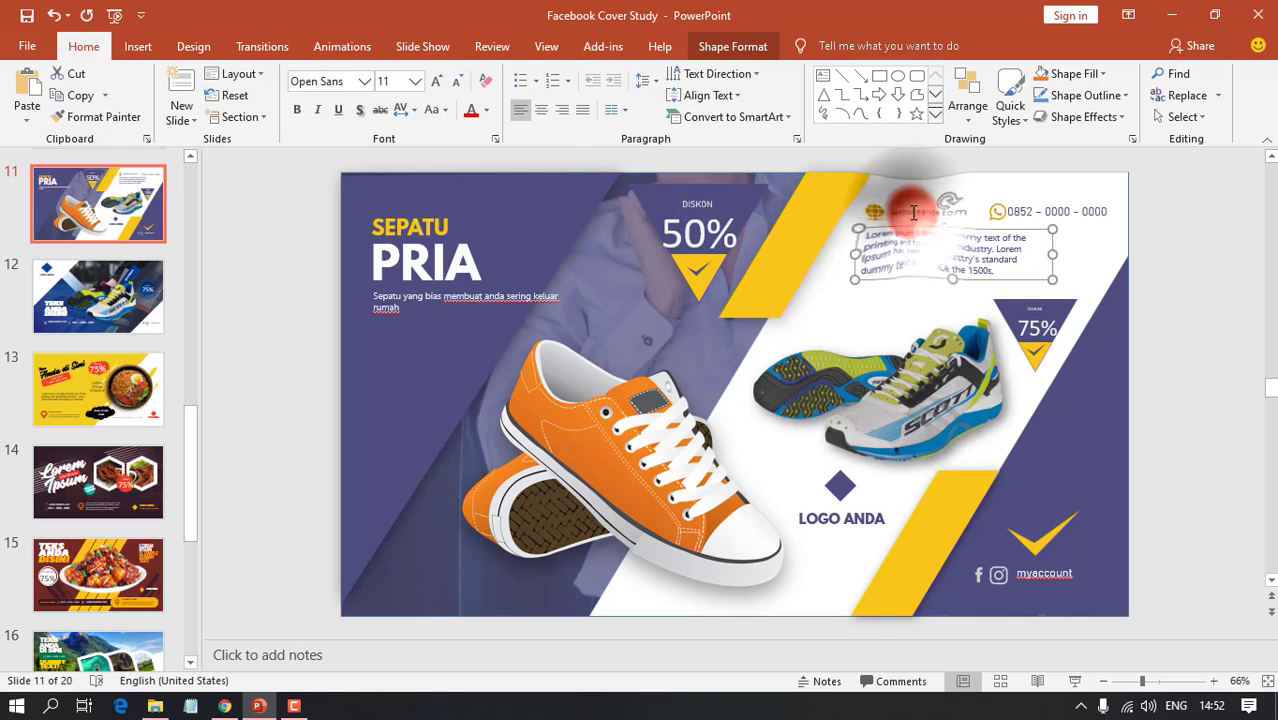
# - Replace 'websiteanda' with 'spatupria' so the website line reads spatupria.com
pyautogui.click(910, 211)
pyautogui.click(947, 211)
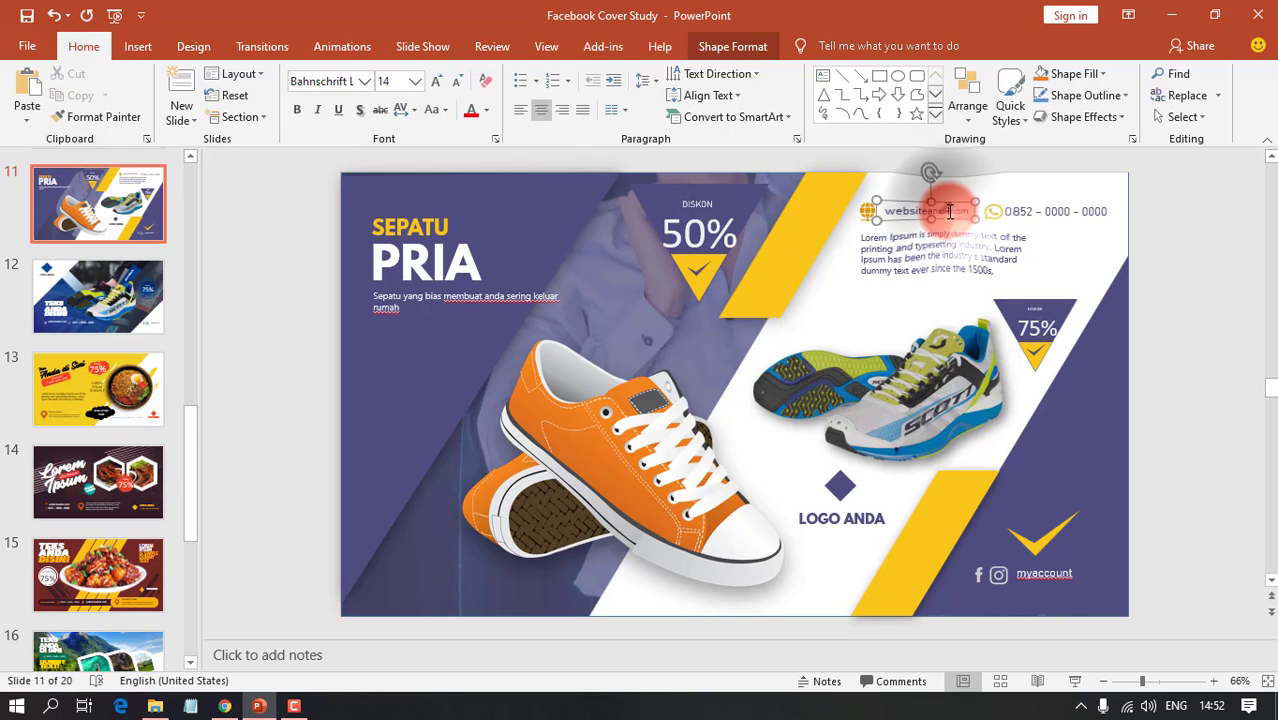
pyautogui.write('a')
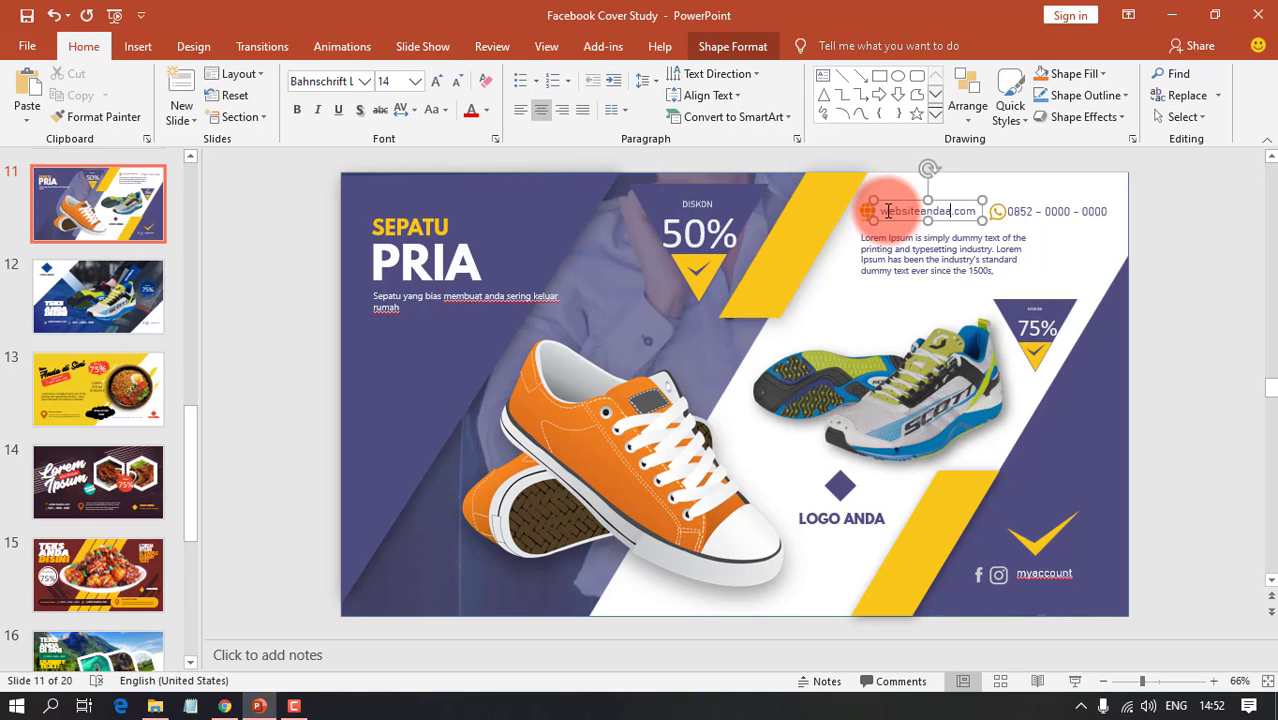
pyautogui.doubleClick(883, 211)
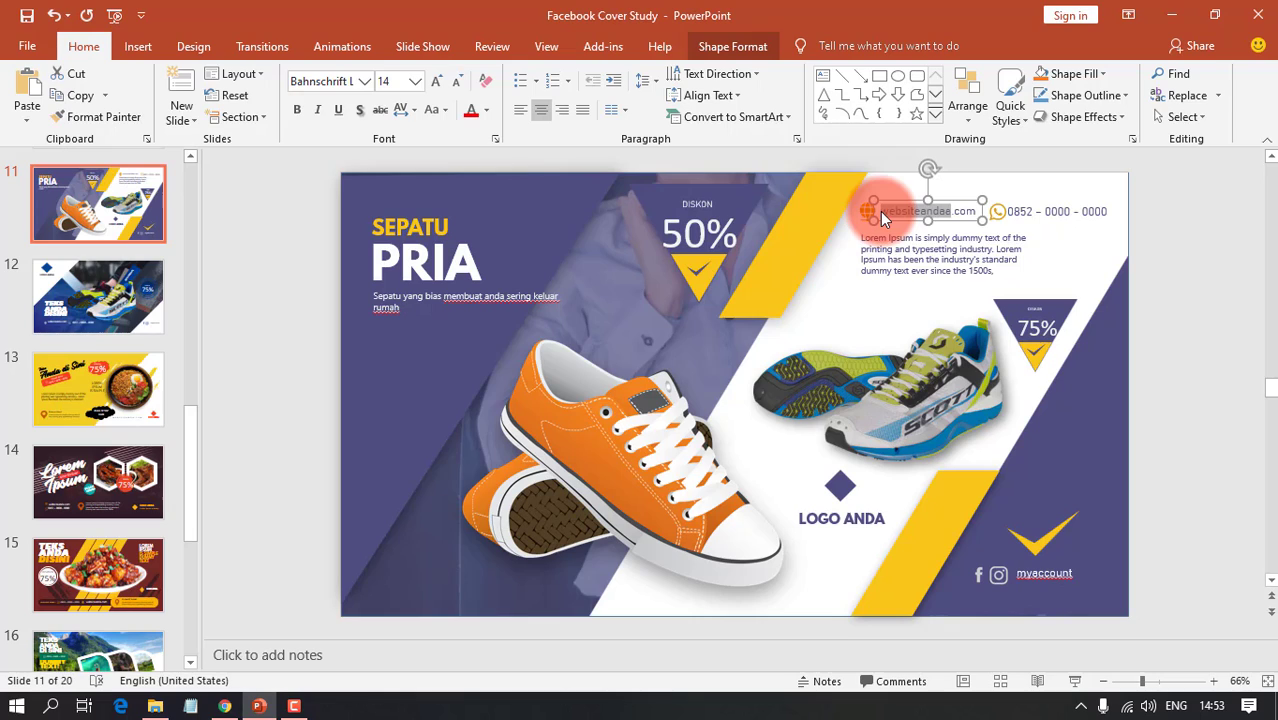
pyautogui.write('spatu')
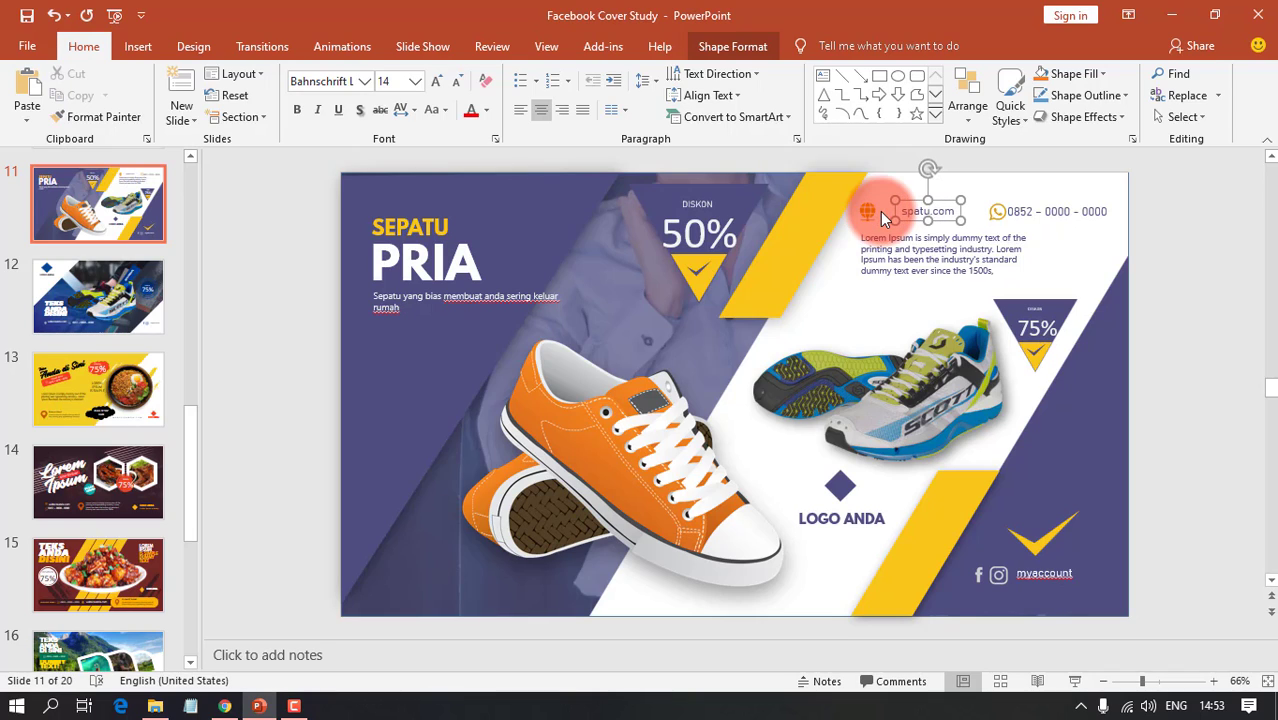
pyautogui.write('pria')
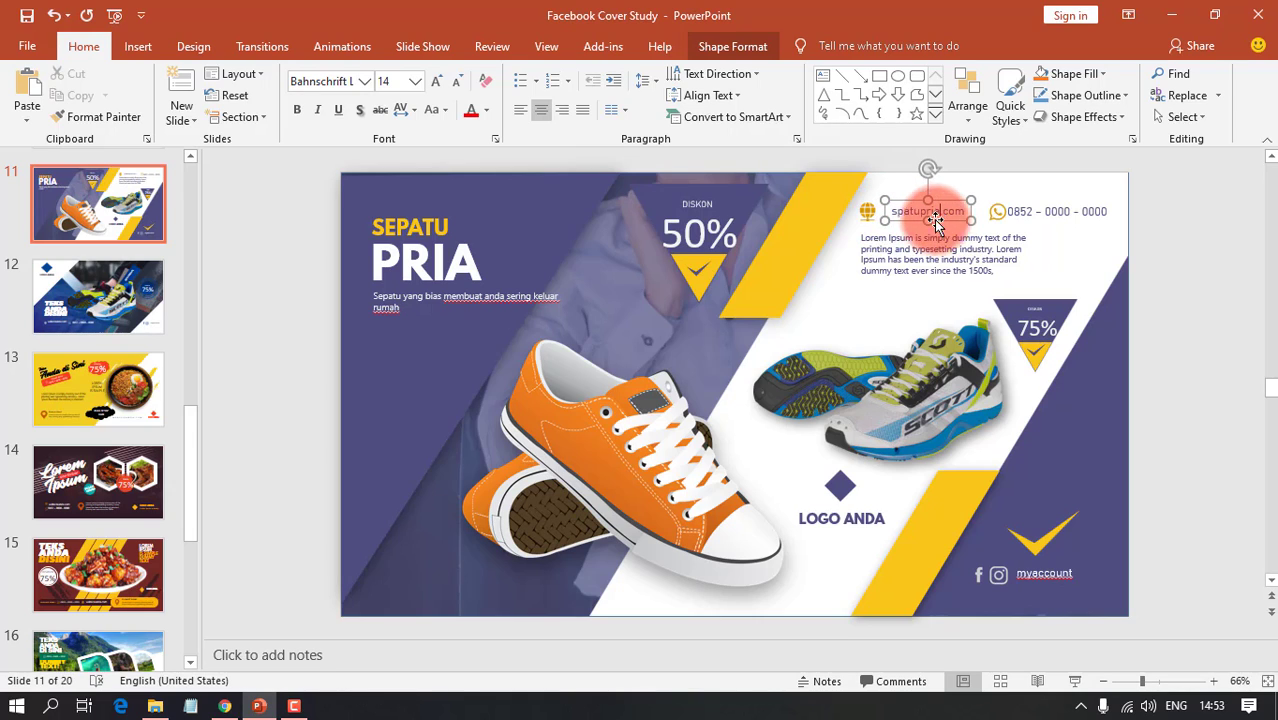
pyautogui.click(899, 213)
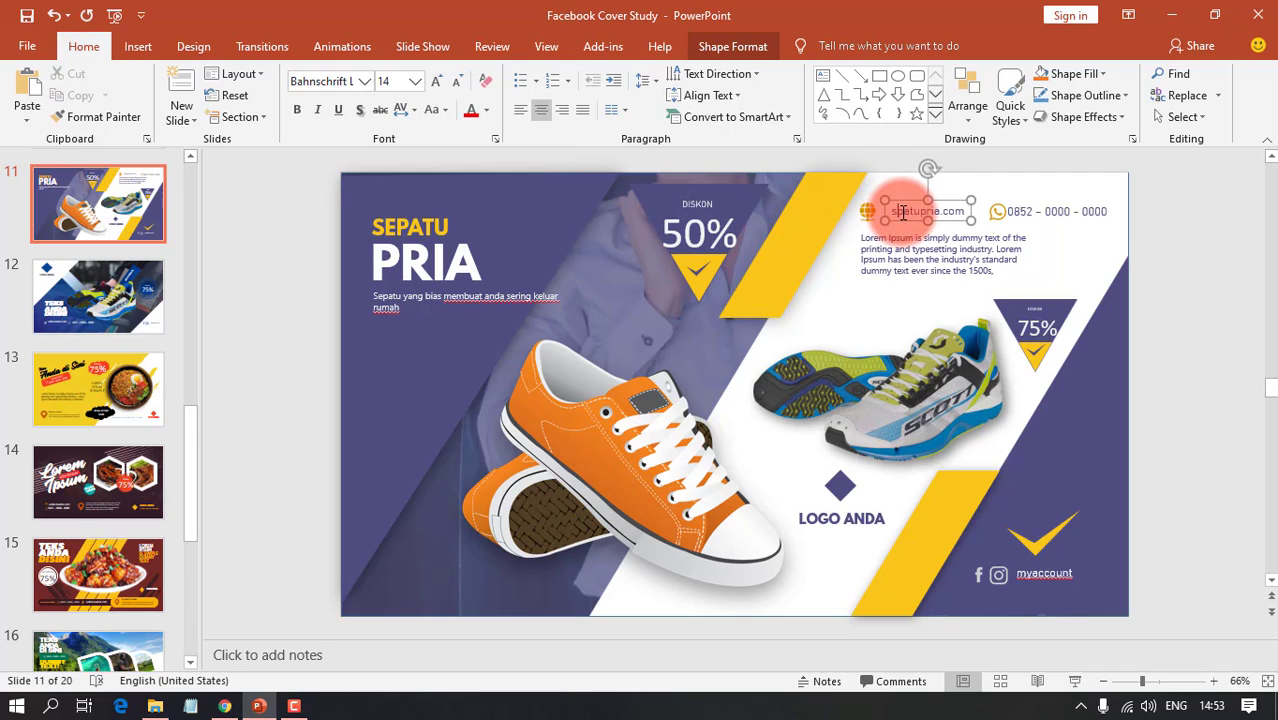
pyautogui.click(1048, 211)
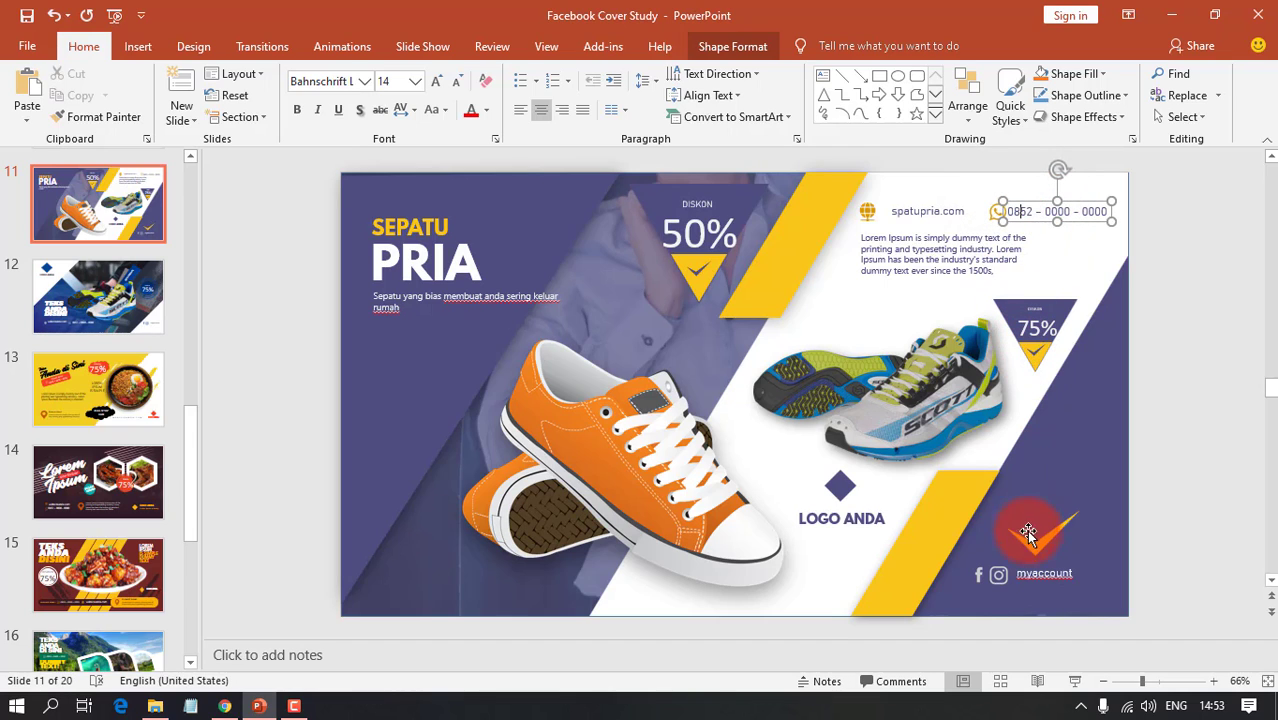
# - Replace the 'myaccount' handle beside the Instagram icon with 'spatupria'
pyautogui.click(1040, 576)
pyautogui.doubleClick(1040, 578)
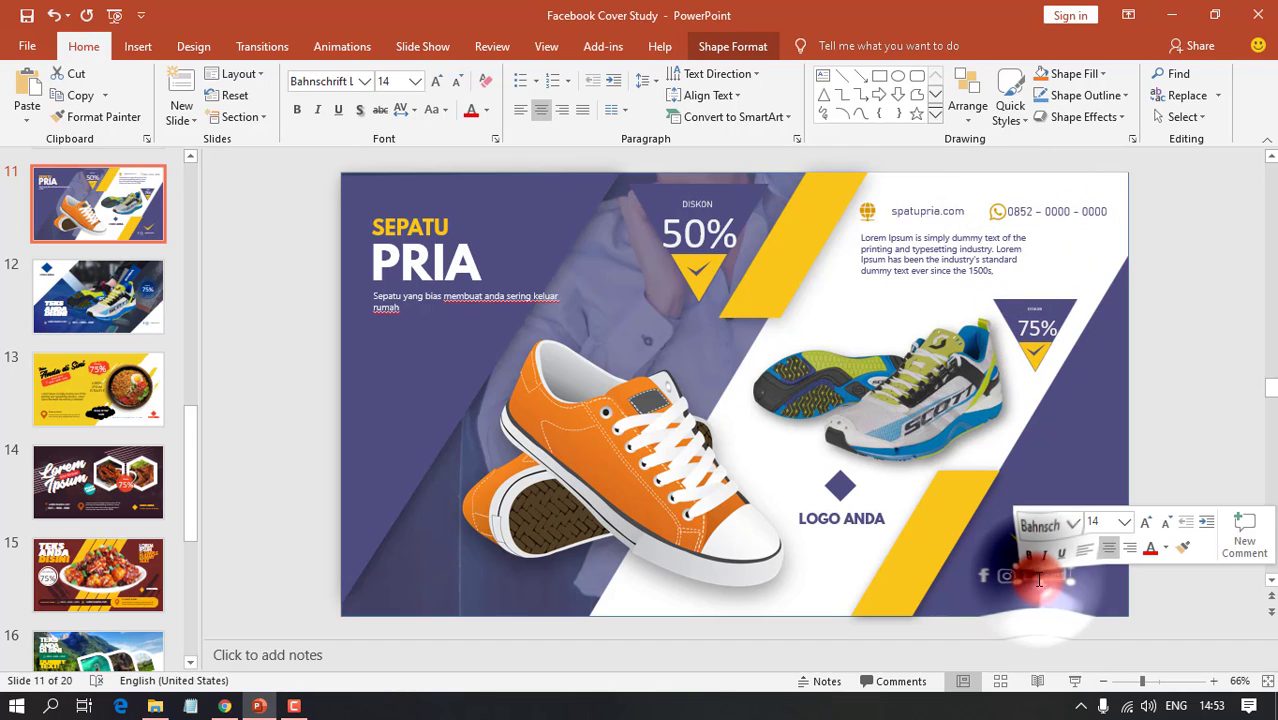
pyautogui.press('BackSpace')
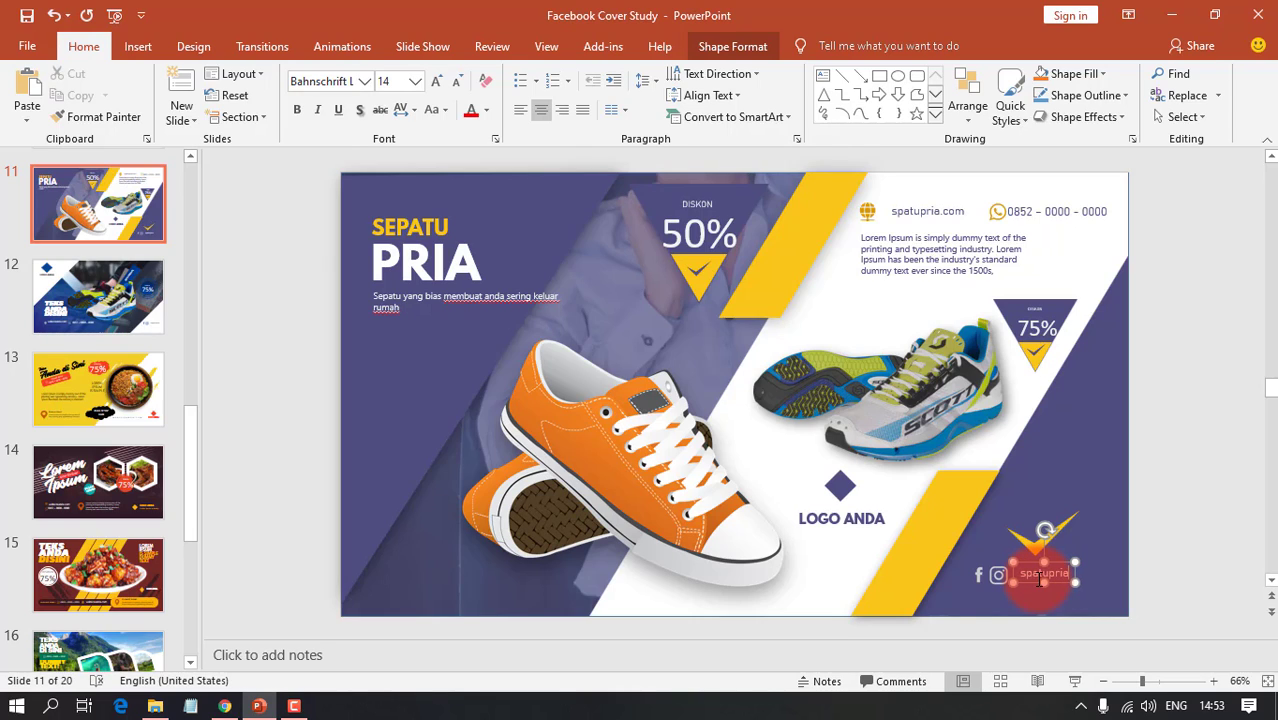
pyautogui.click(850, 515)
pyautogui.click(850, 511)
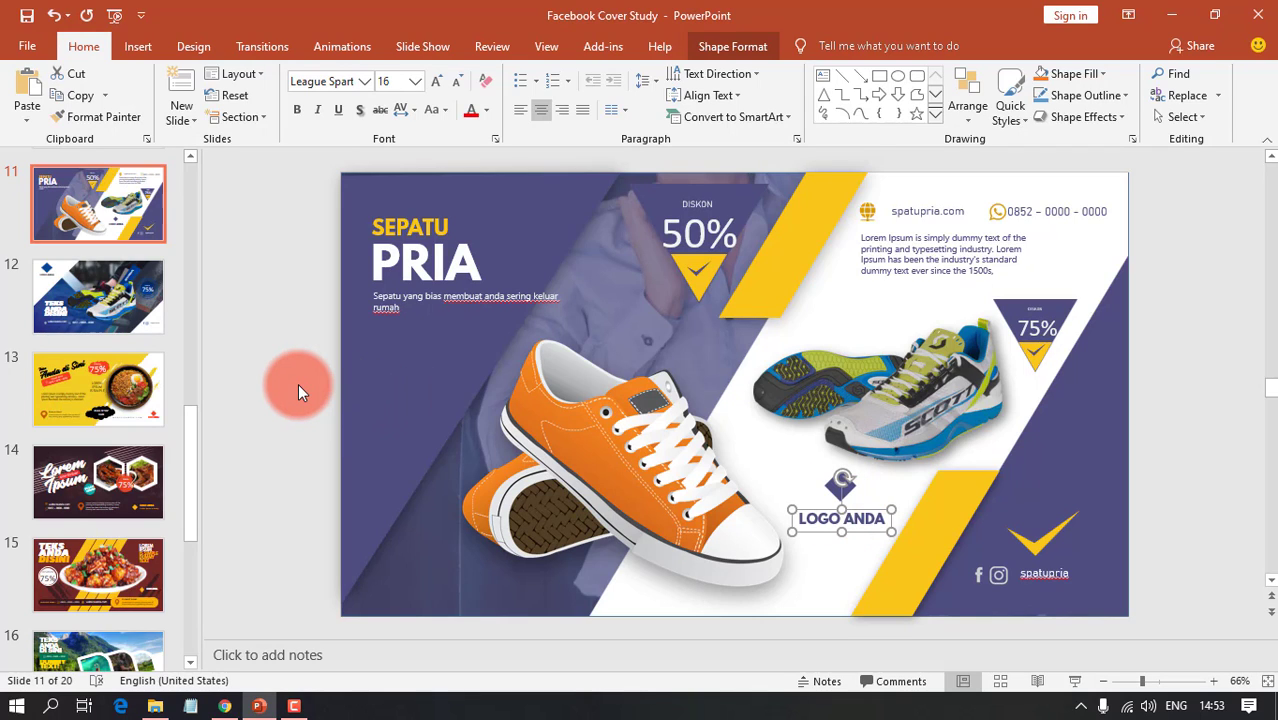
pyautogui.click(276, 400)
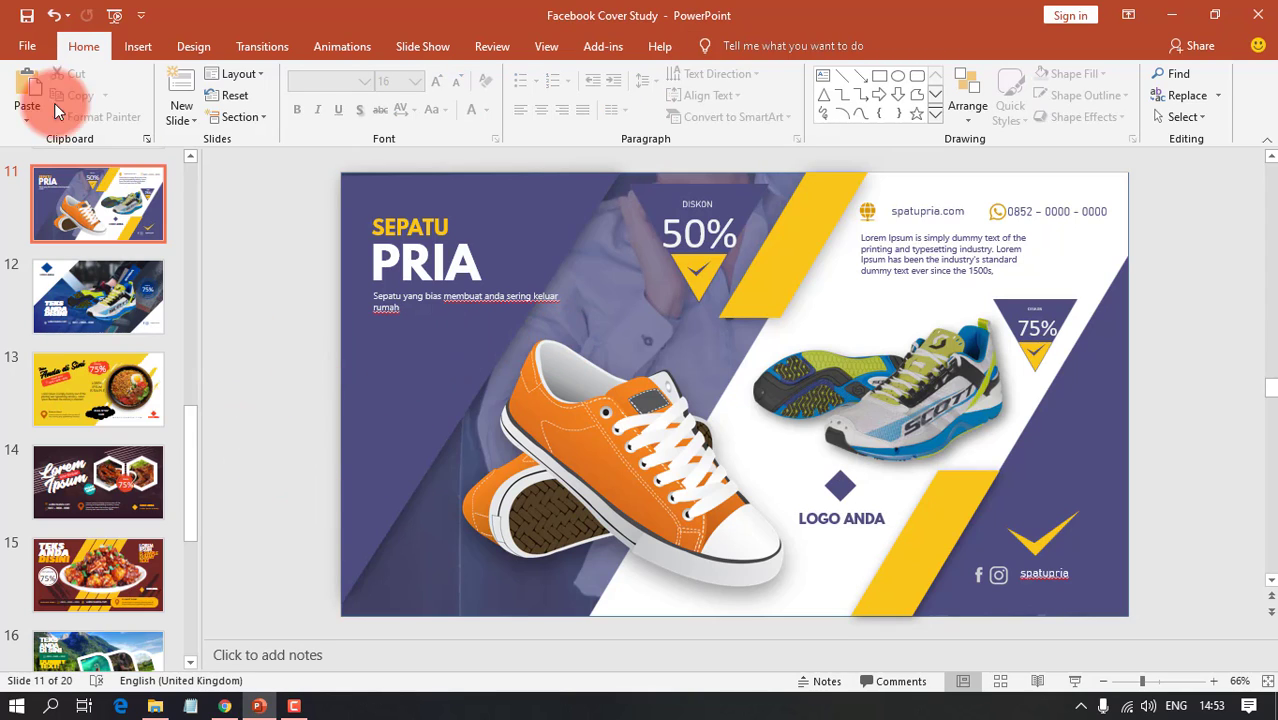
# - Choose PNG as the export file type under File > Export > Change File Type
pyautogui.click(26, 47)
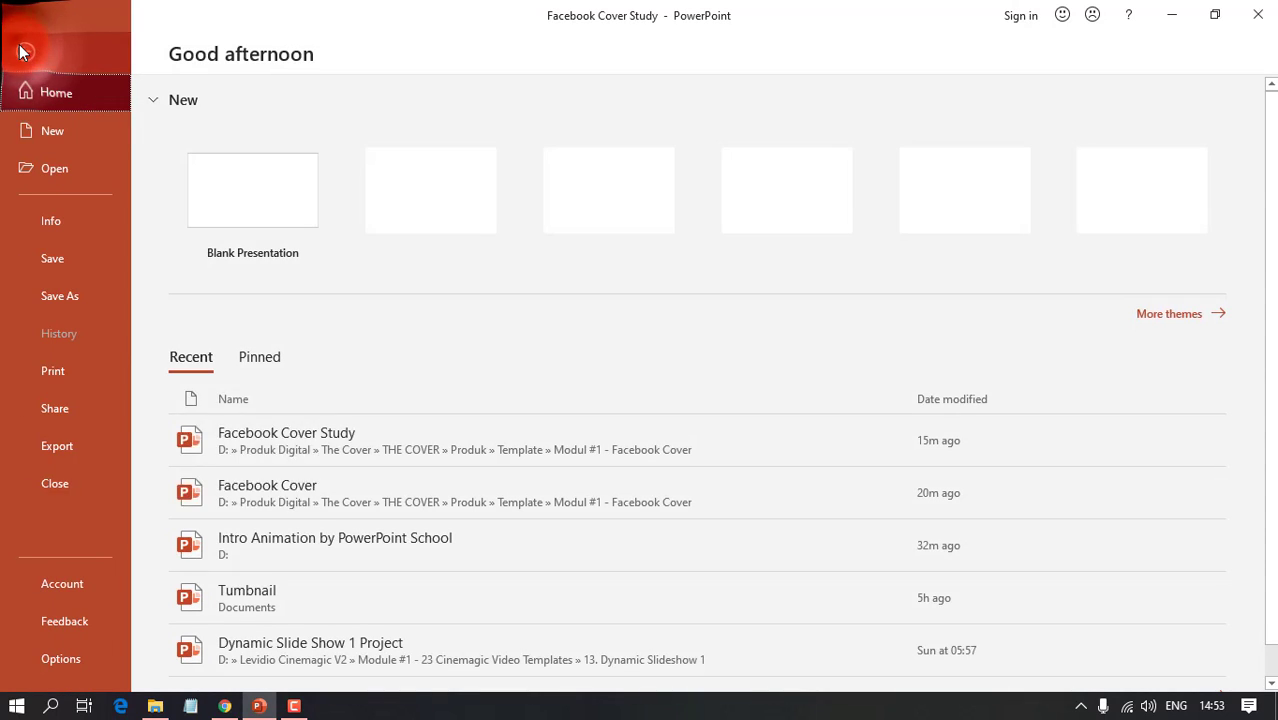
pyautogui.click(286, 495)
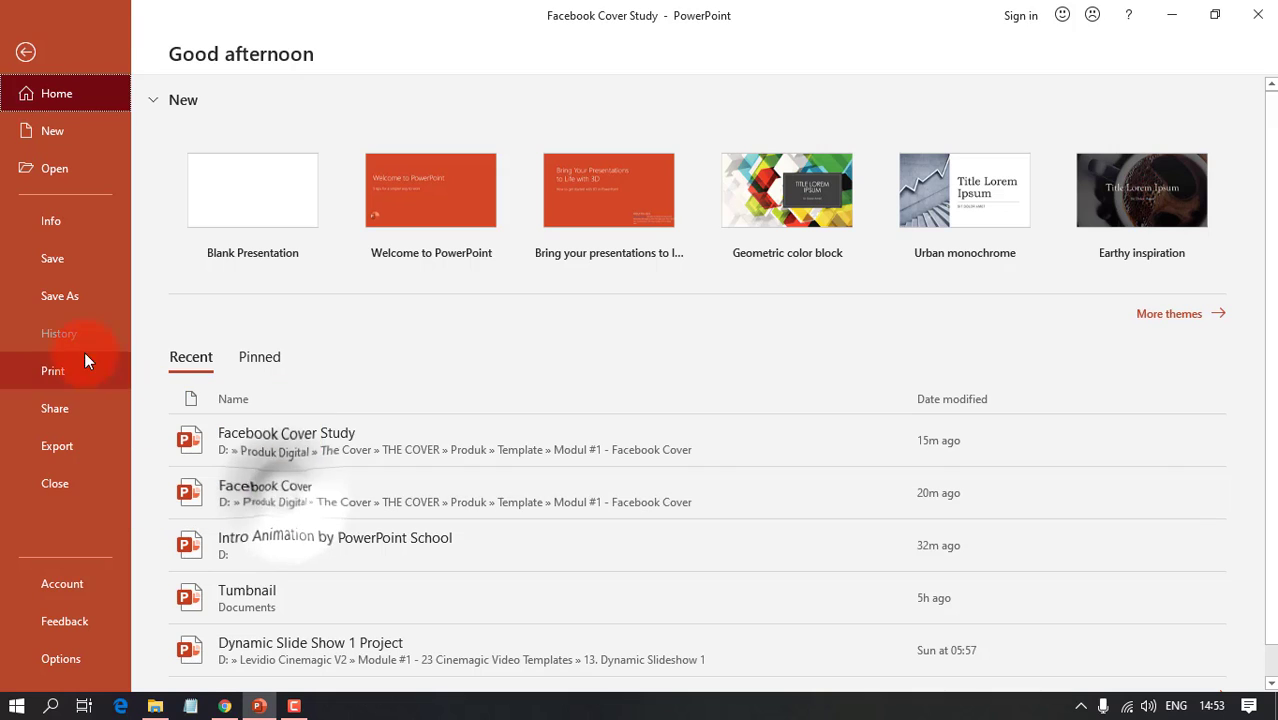
pyautogui.click(70, 449)
pyautogui.click(269, 409)
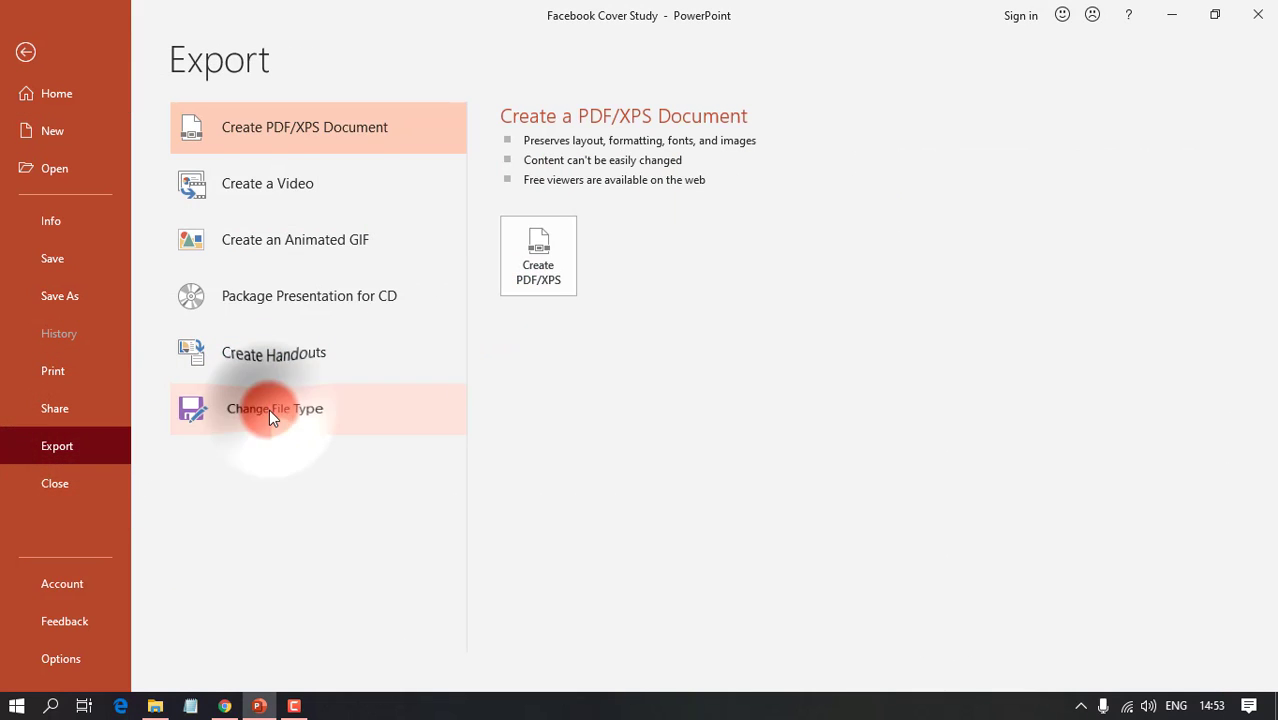
pyautogui.click(587, 378)
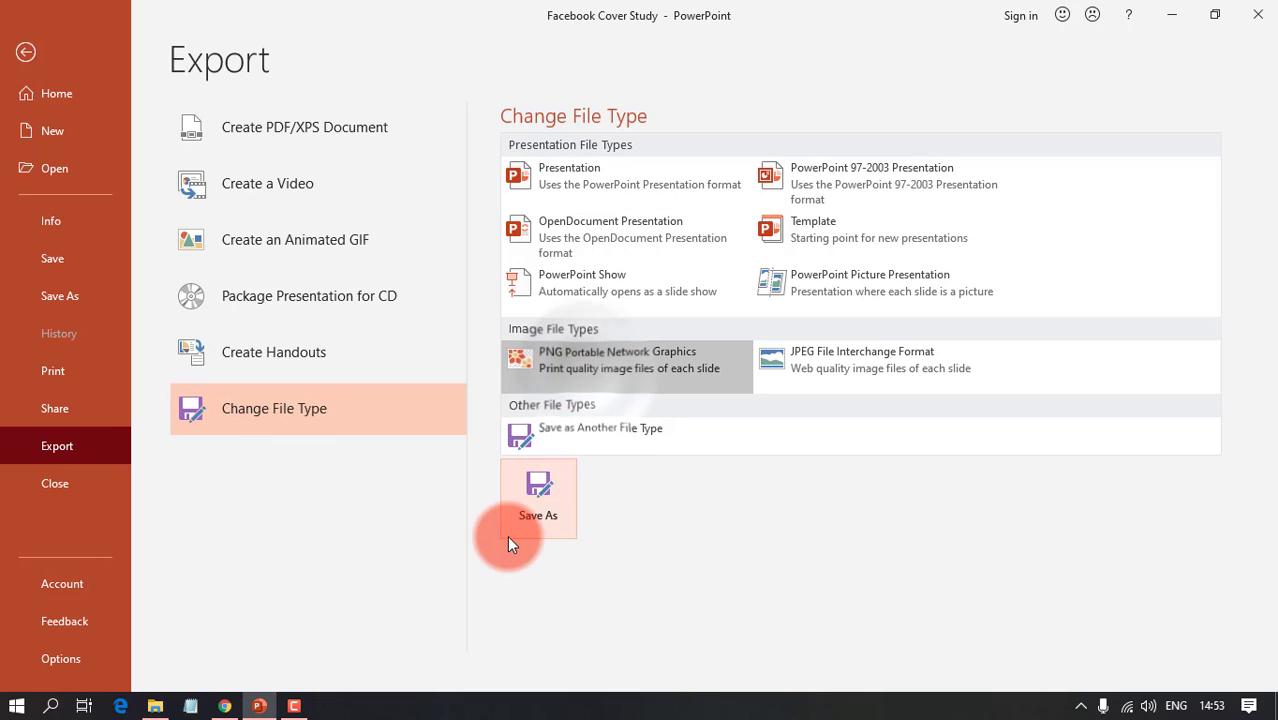
pyautogui.click(539, 500)
pyautogui.click(556, 479)
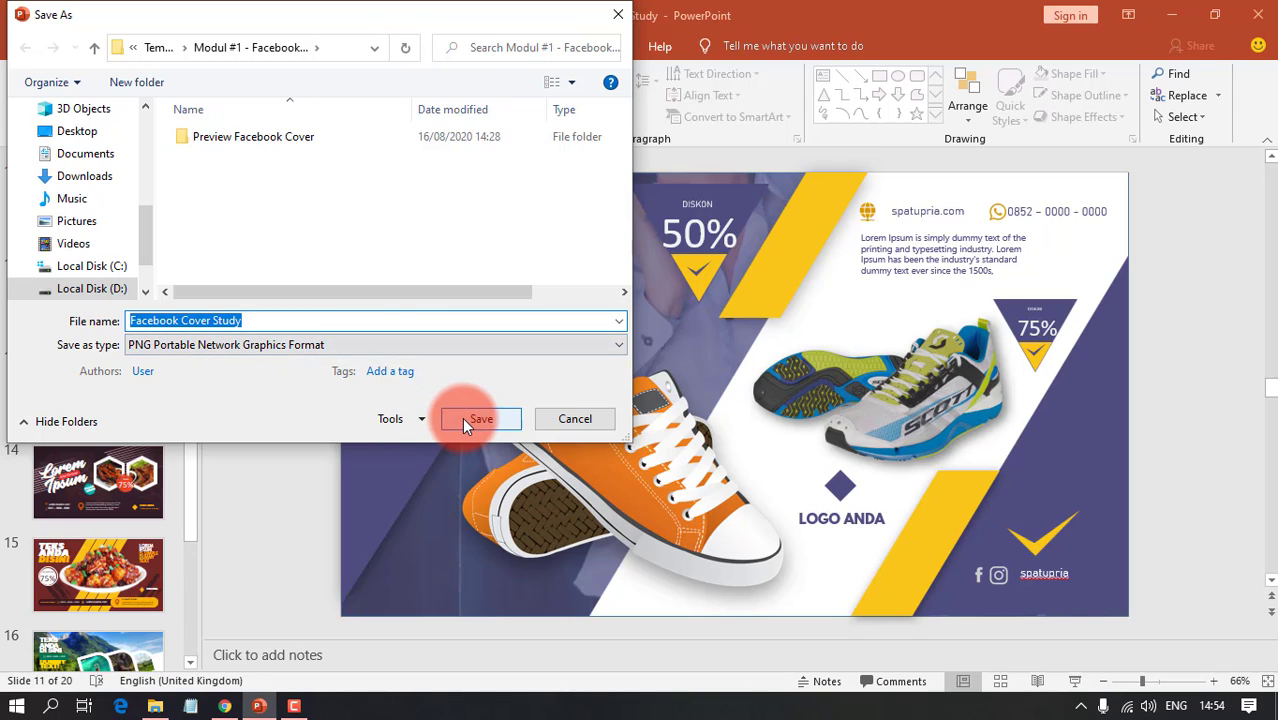
# - Save only the current slide as the PNG 'Facebook Cover Study 1'
pyautogui.click(349, 322)
pyautogui.write('1')
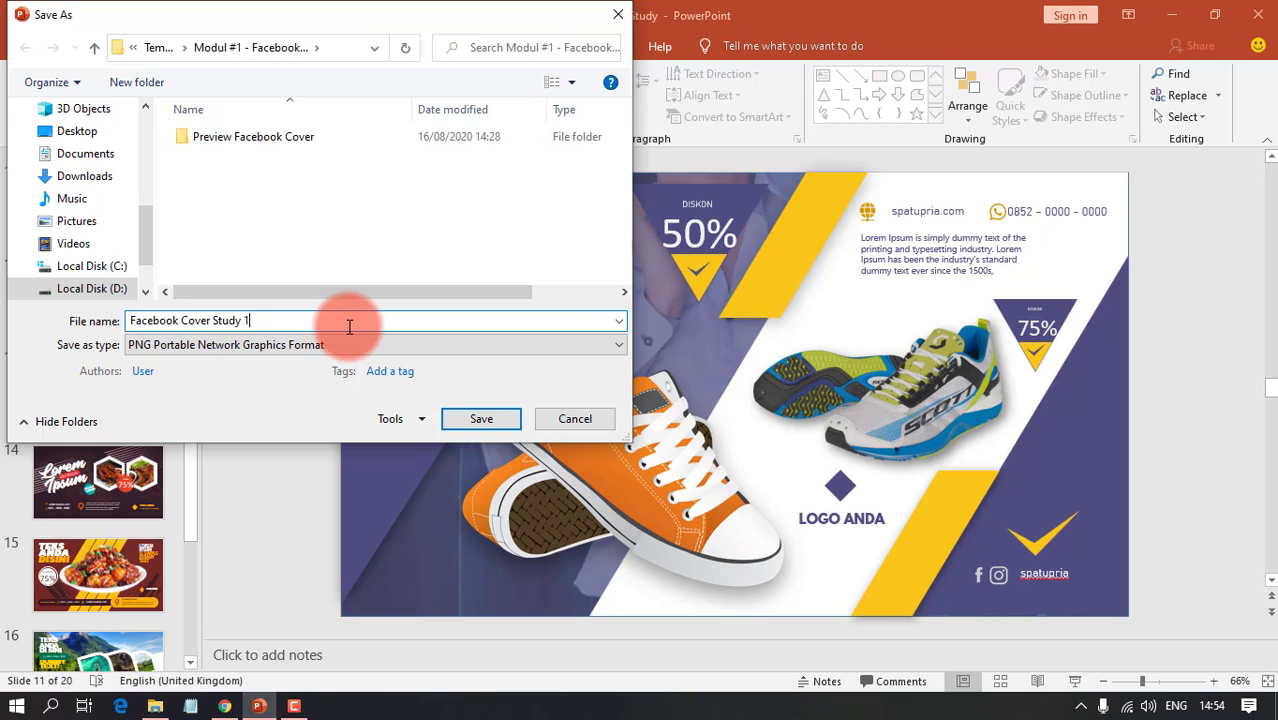
pyautogui.click(476, 419)
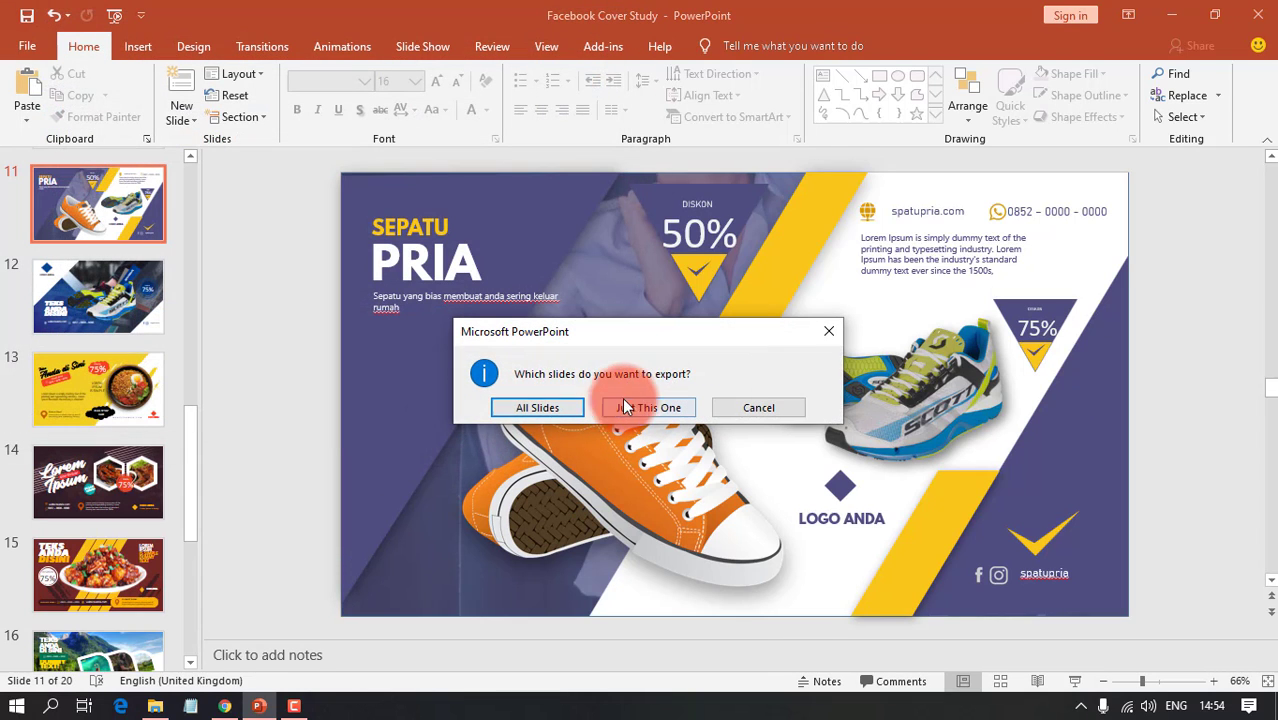
pyautogui.click(637, 409)
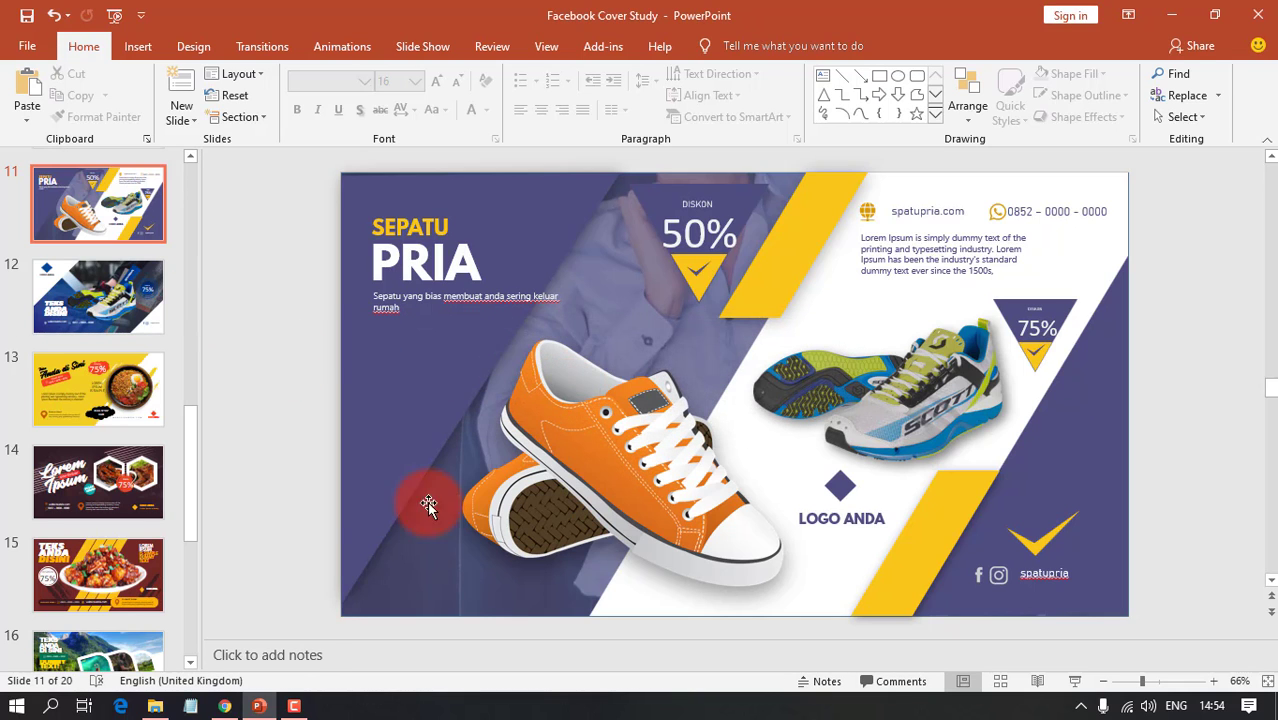
pyautogui.click(157, 706)
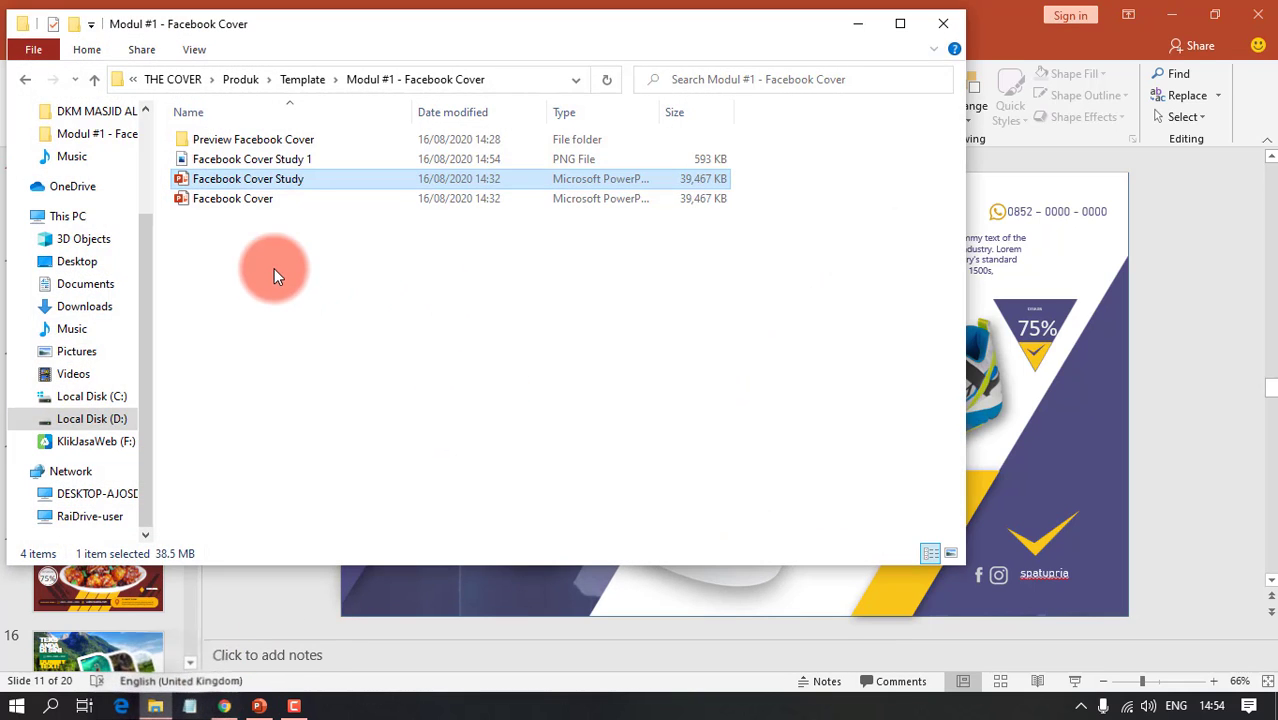
# - Switch the Modul #1 - Facebook Cover folder to large-thumbnail view
pyautogui.click(264, 245)
pyautogui.click(197, 47)
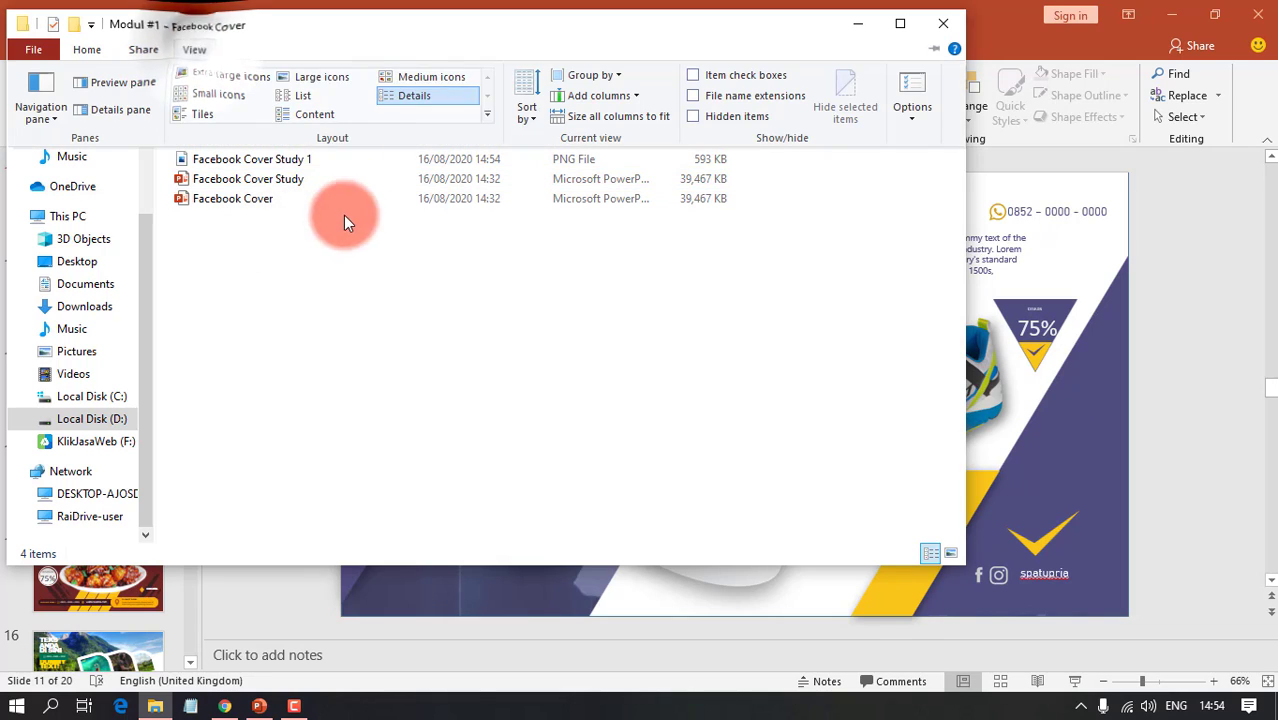
pyautogui.click(320, 74)
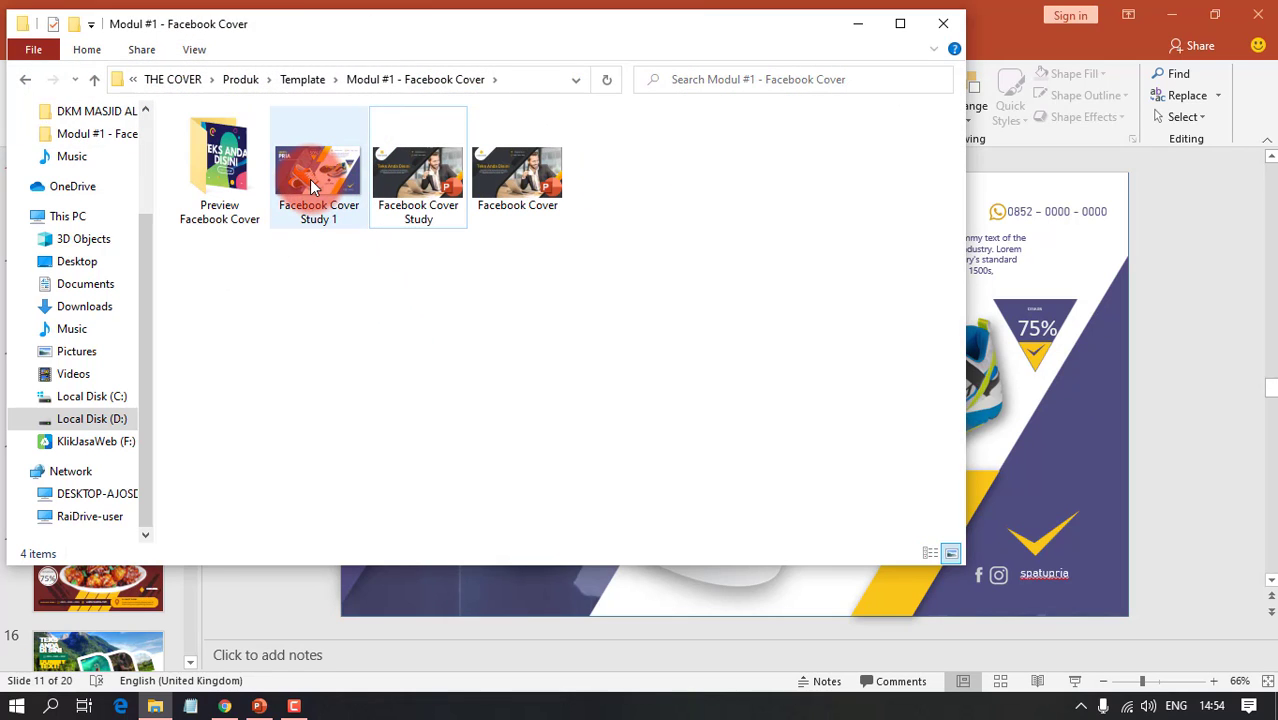
# - Preview 'Facebook Cover Study 1.png' in Picasa Photo Viewer, then close it
pyautogui.click(312, 185)
pyautogui.rightClick(310, 180)
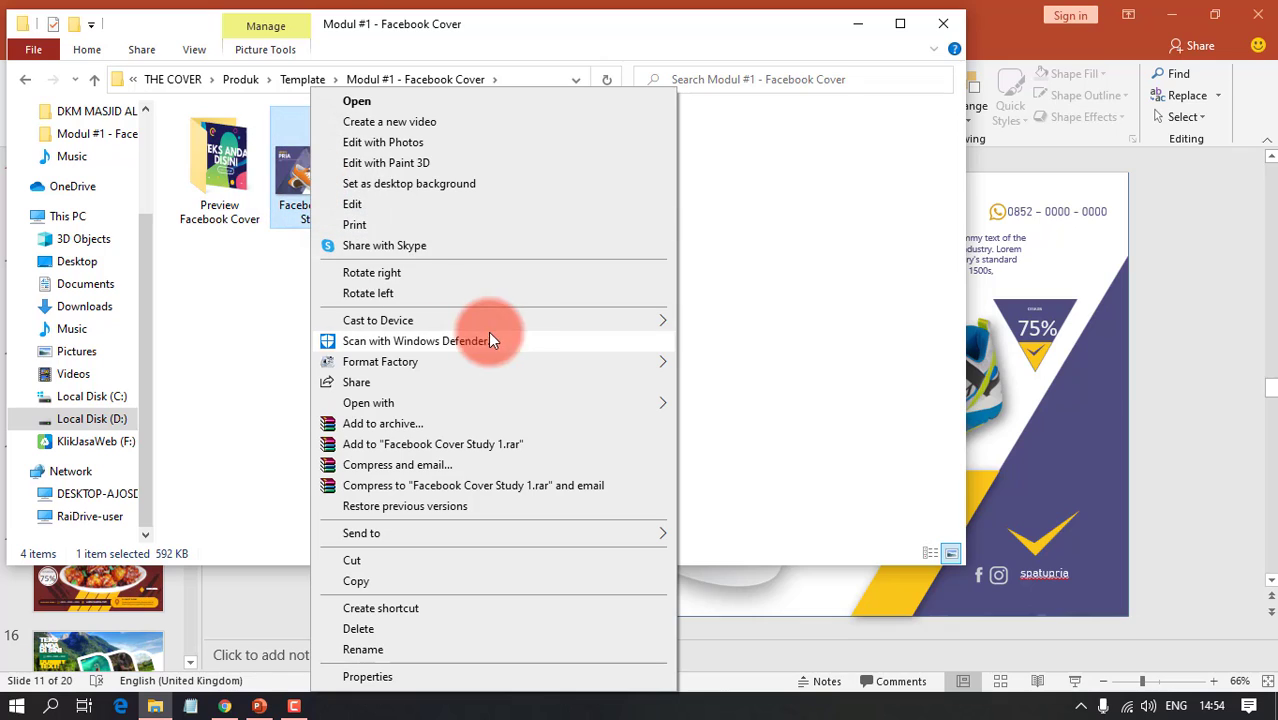
pyautogui.moveTo(557, 531)
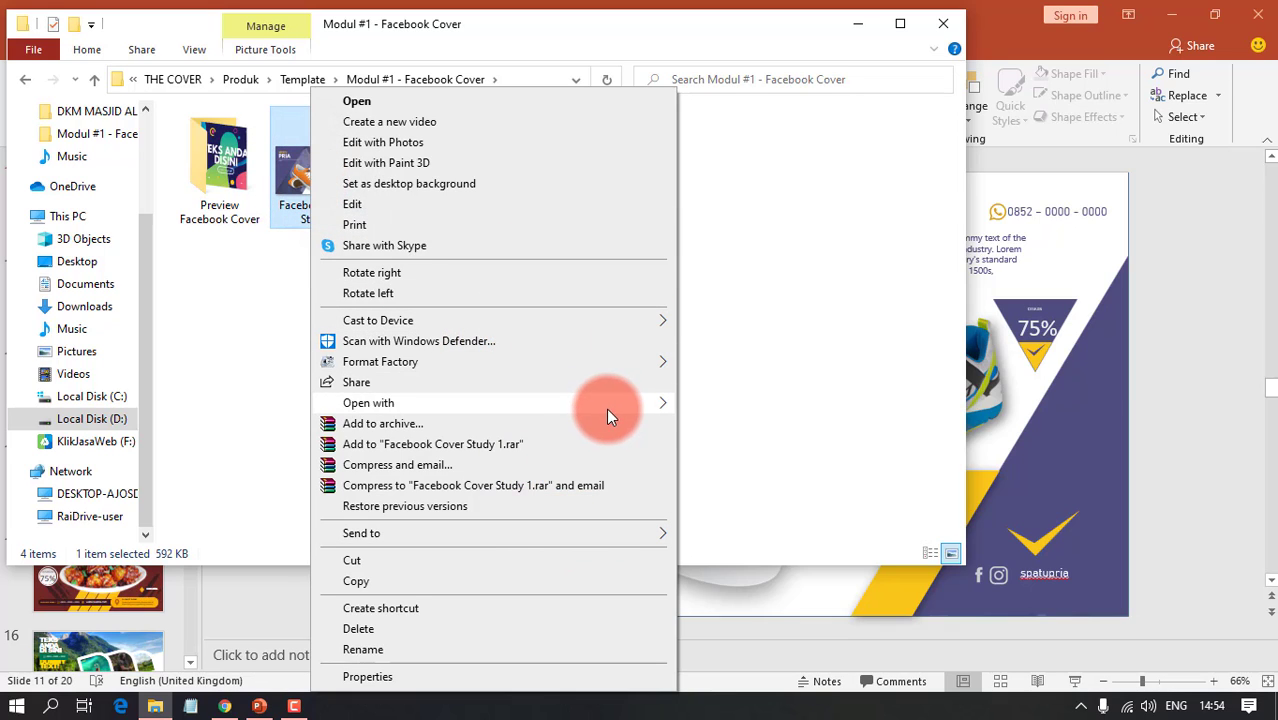
pyautogui.moveTo(623, 405)
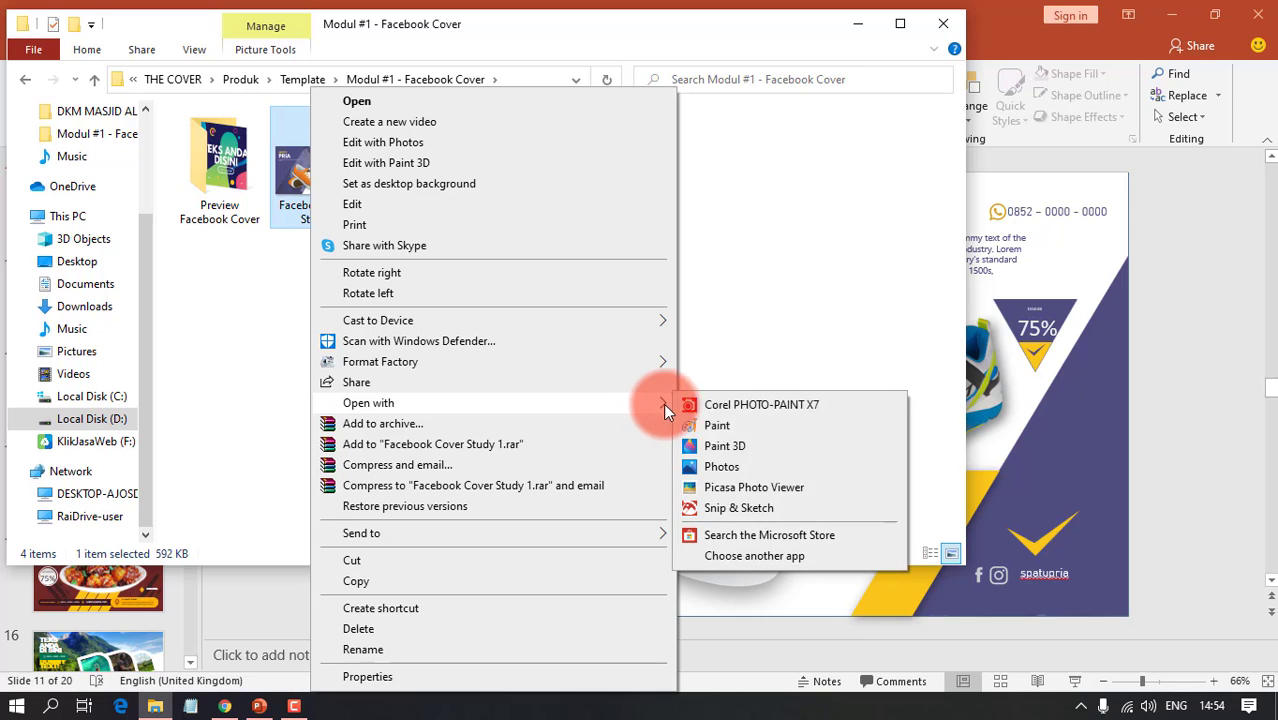
pyautogui.click(732, 488)
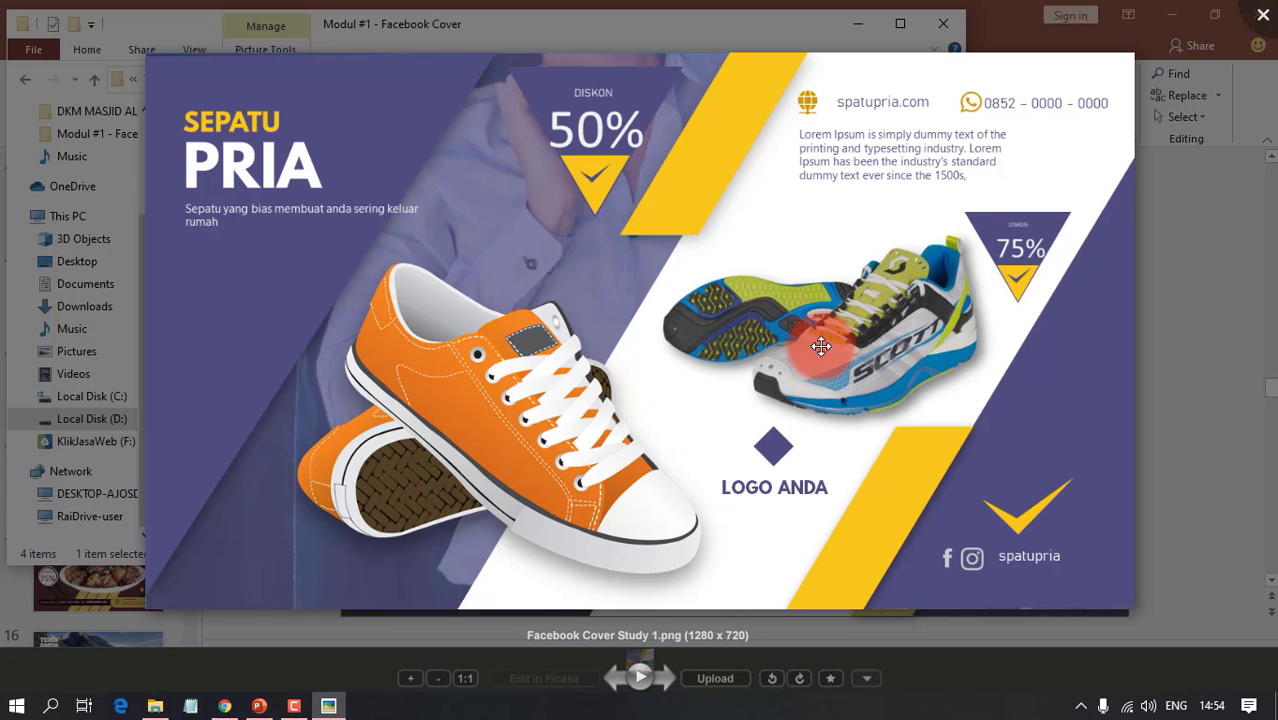
pyautogui.press('Escape')
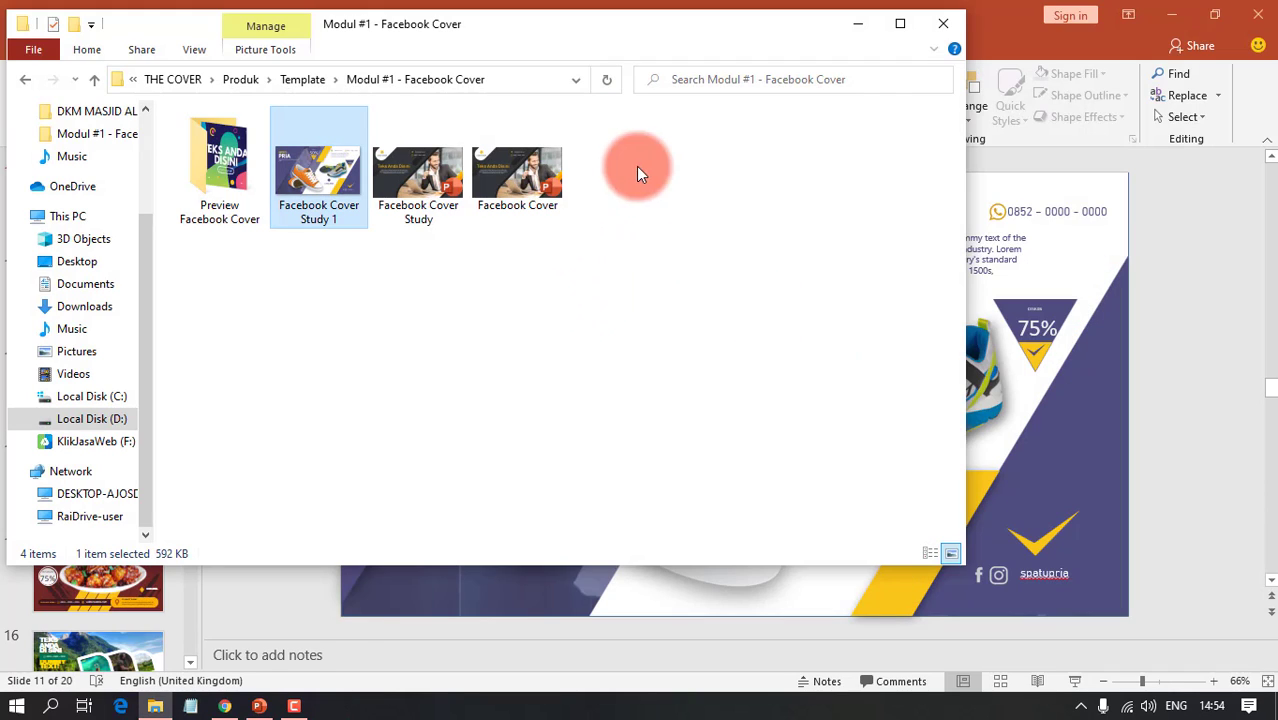
# - Back in PowerPoint, fill the purple shape on the slide's left dark navy
pyautogui.click(259, 703)
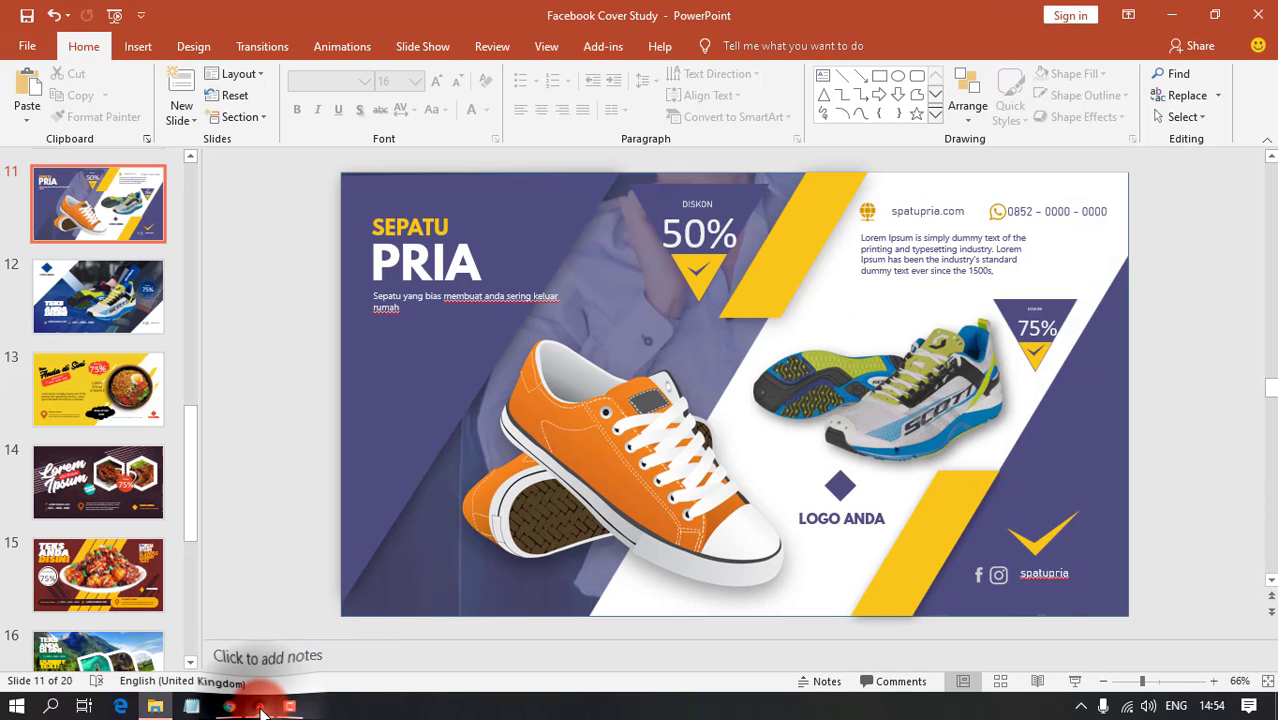
pyautogui.click(445, 423)
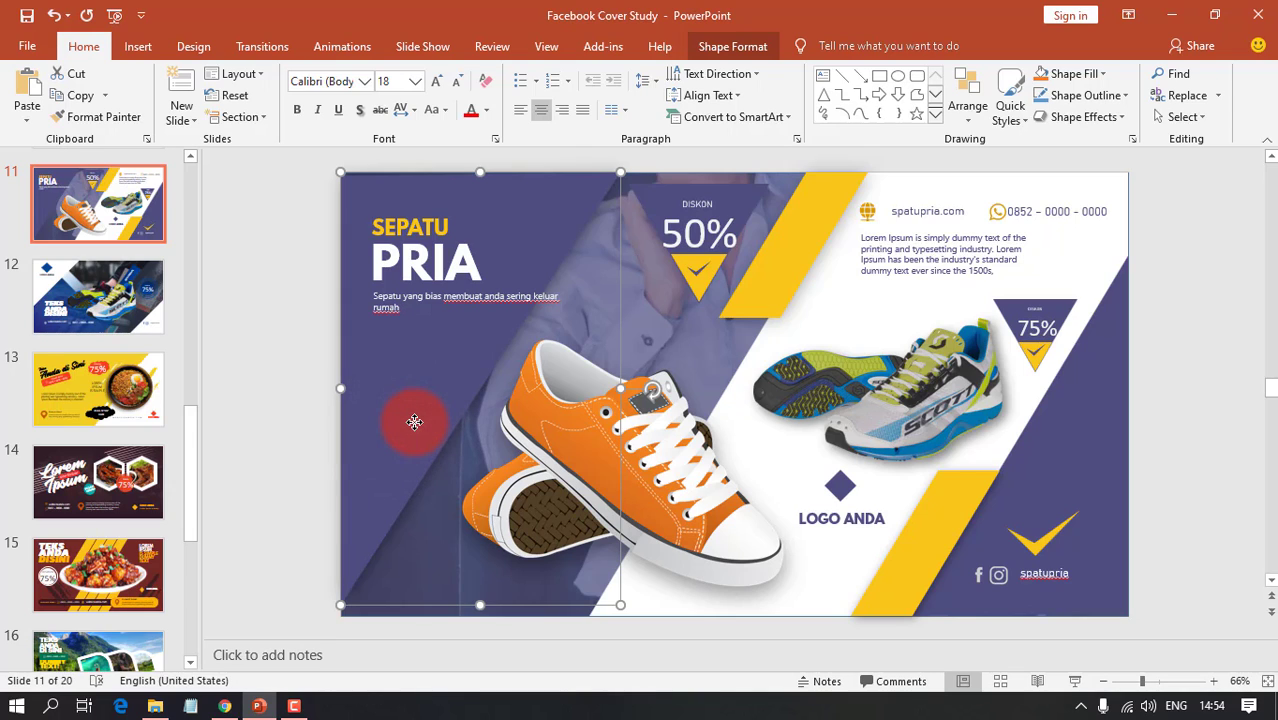
pyautogui.click(1047, 77)
pyautogui.click(1100, 74)
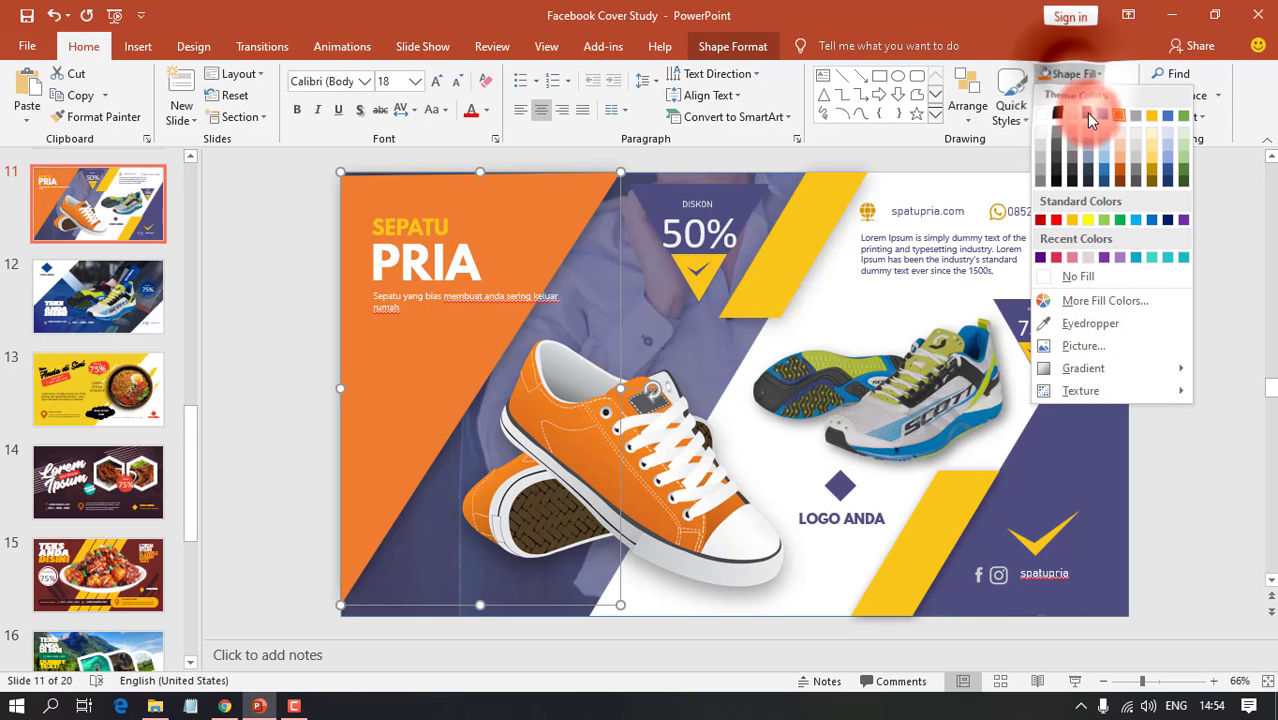
pyautogui.click(1087, 175)
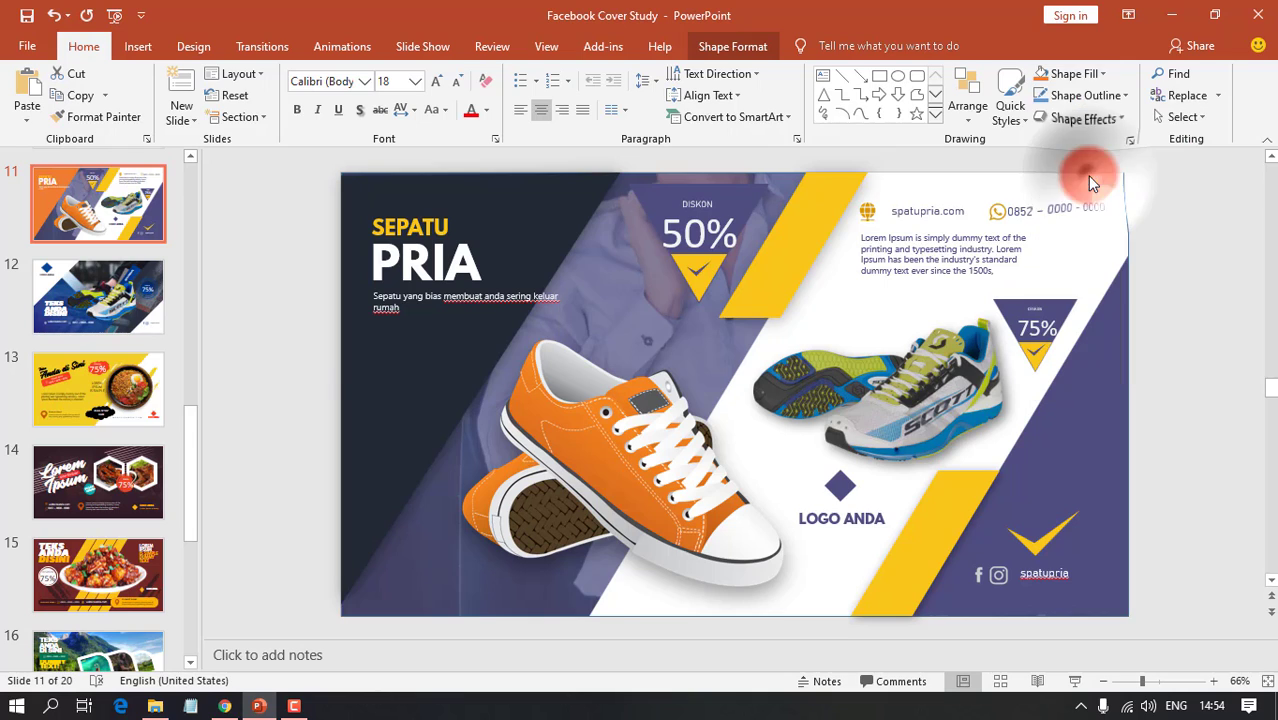
pyautogui.click(269, 304)
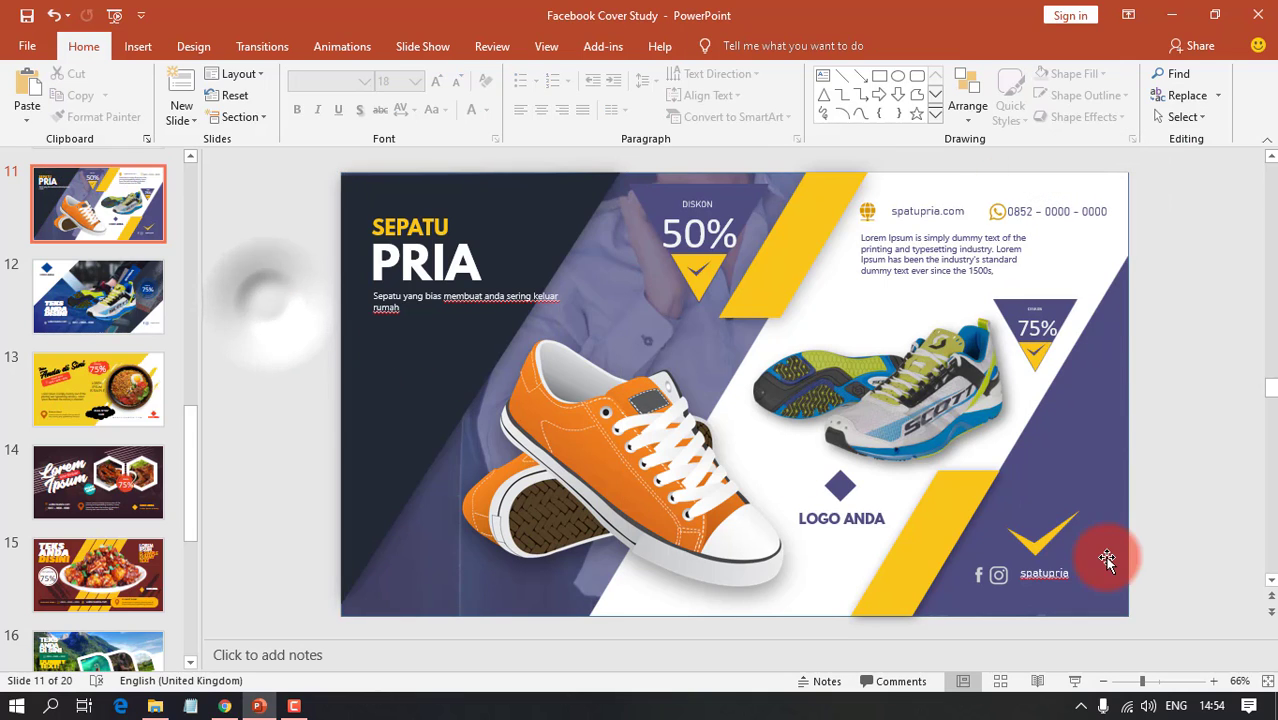
# - Give the right purple shape and the full-slide background overlay the same dark navy fill
pyautogui.click(1100, 540)
pyautogui.click(1041, 78)
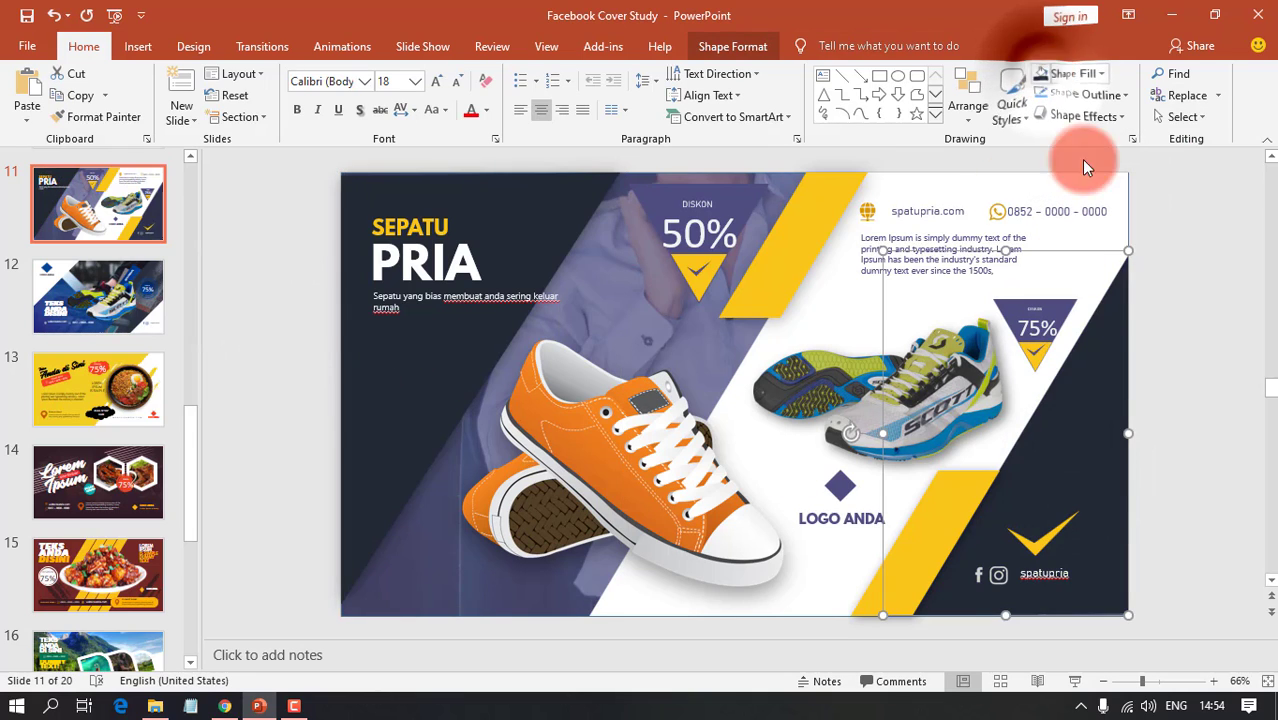
pyautogui.click(1170, 328)
pyautogui.click(459, 503)
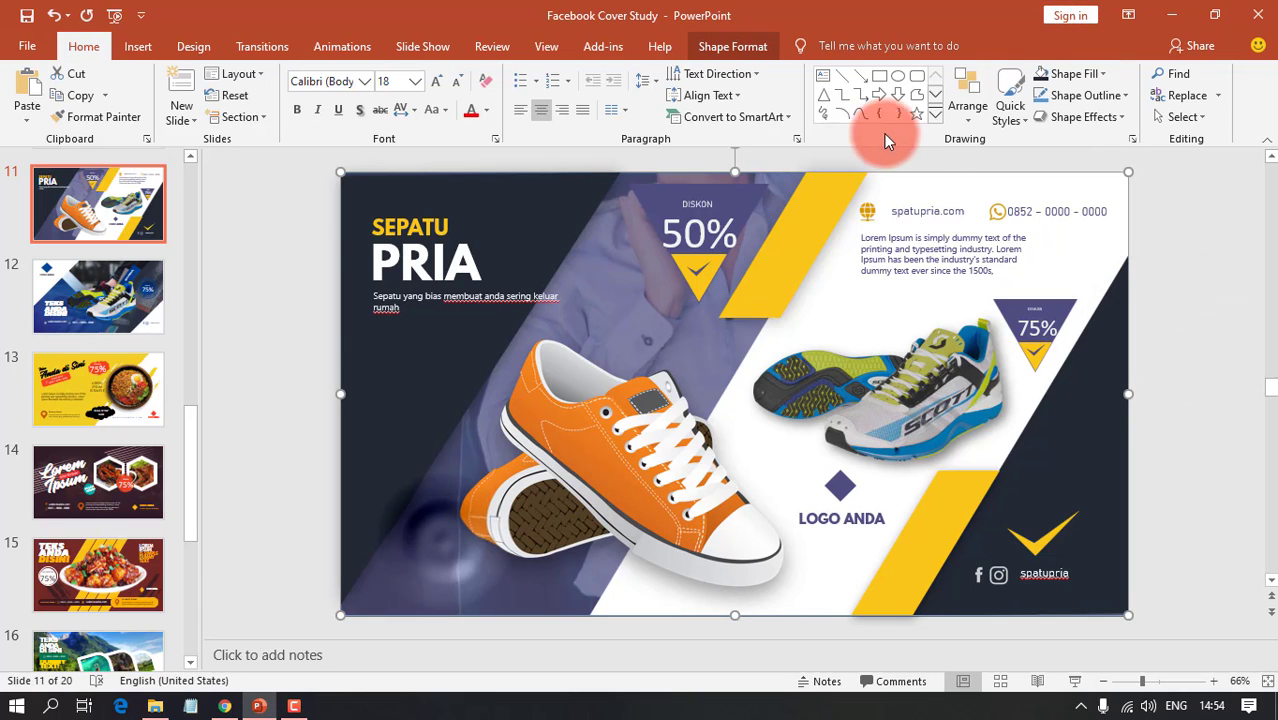
pyautogui.click(1063, 82)
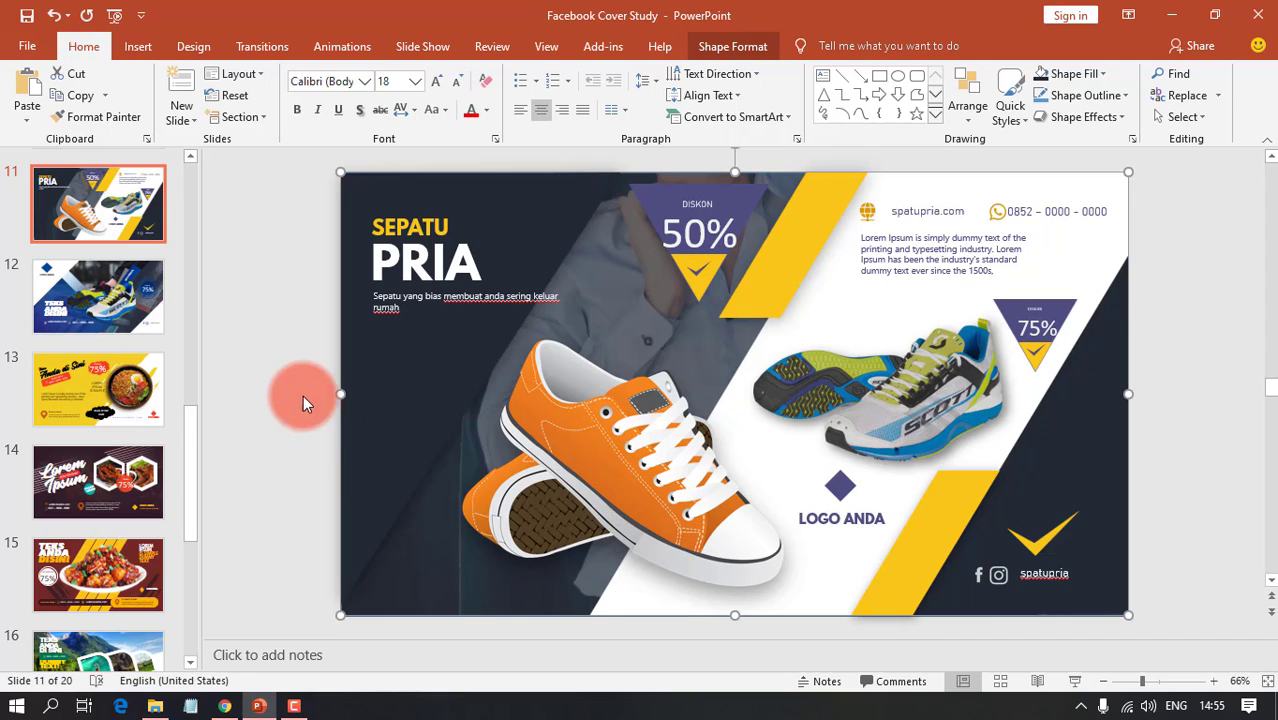
pyautogui.click(275, 364)
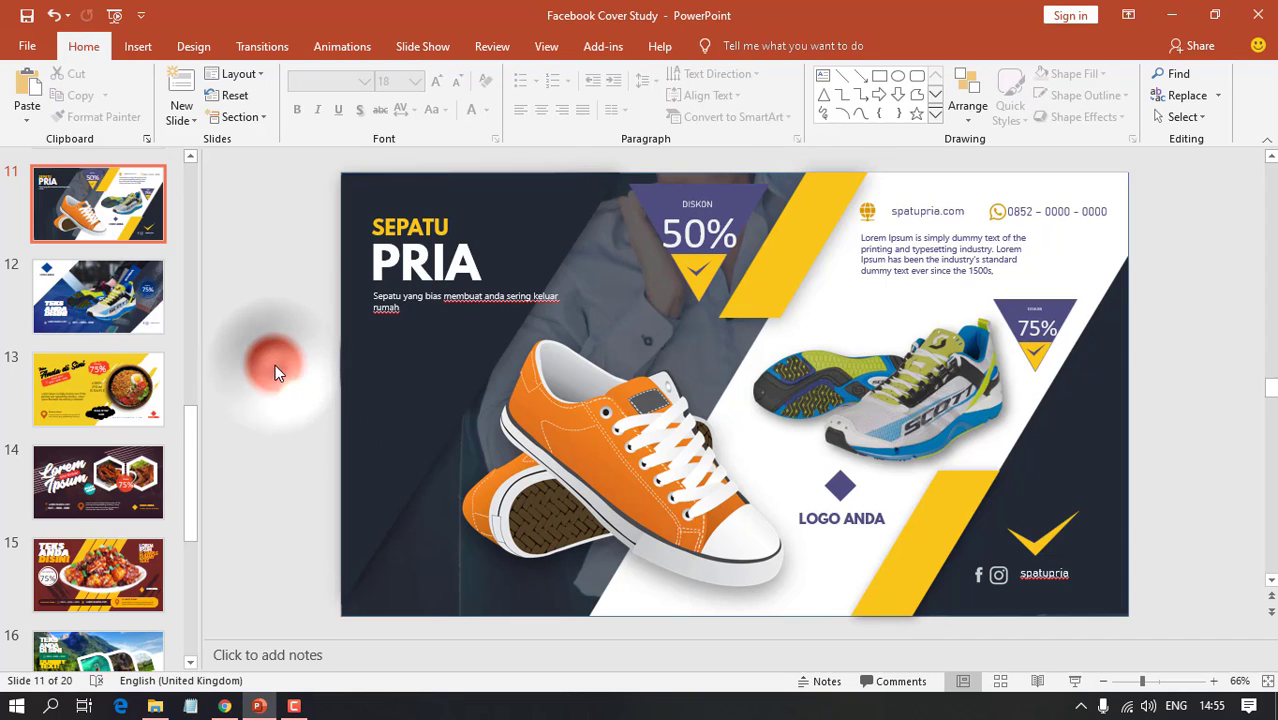
# - Fill the yellow stripe beside DISKON 50% teal
pyautogui.click(765, 277)
pyautogui.click(1097, 74)
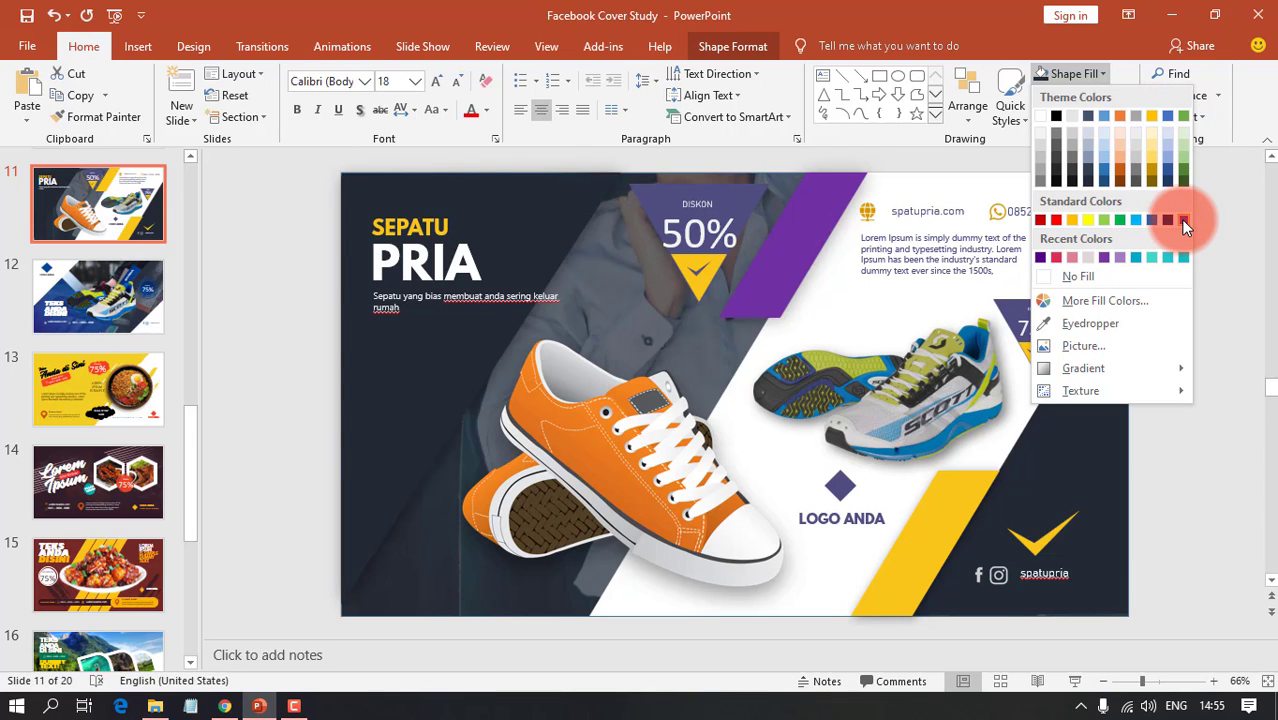
pyautogui.click(1164, 254)
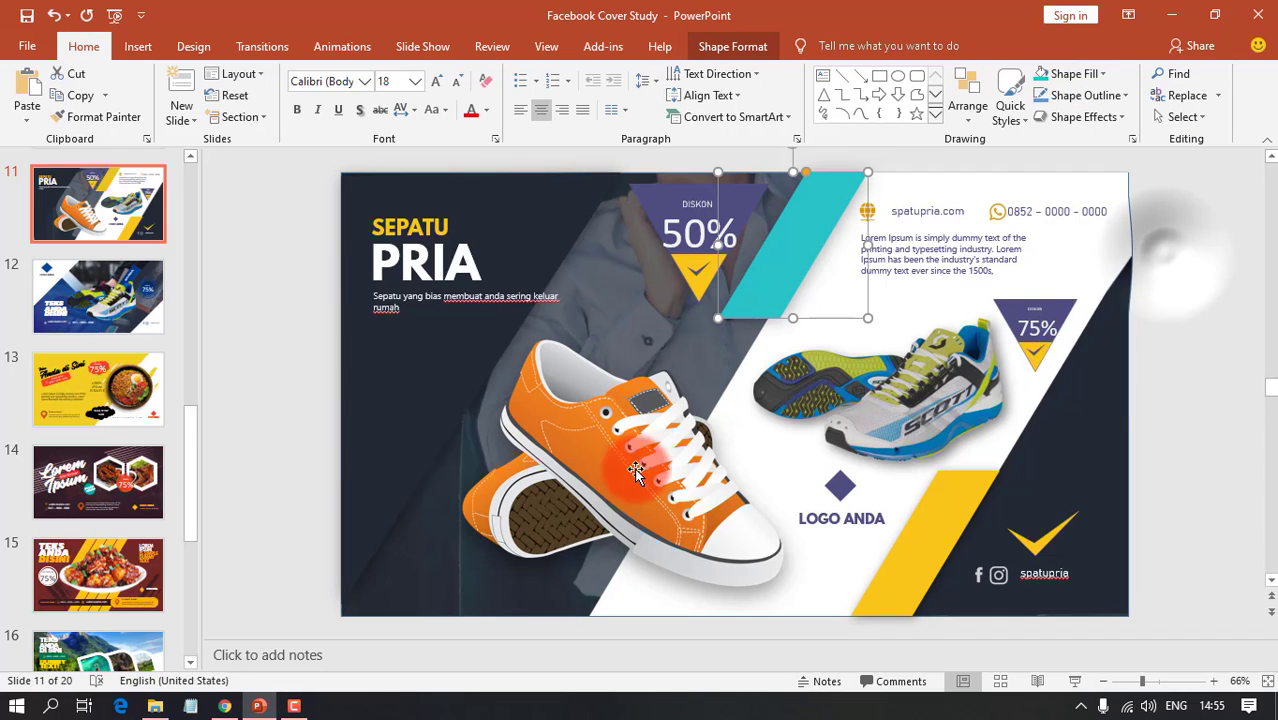
pyautogui.click(244, 352)
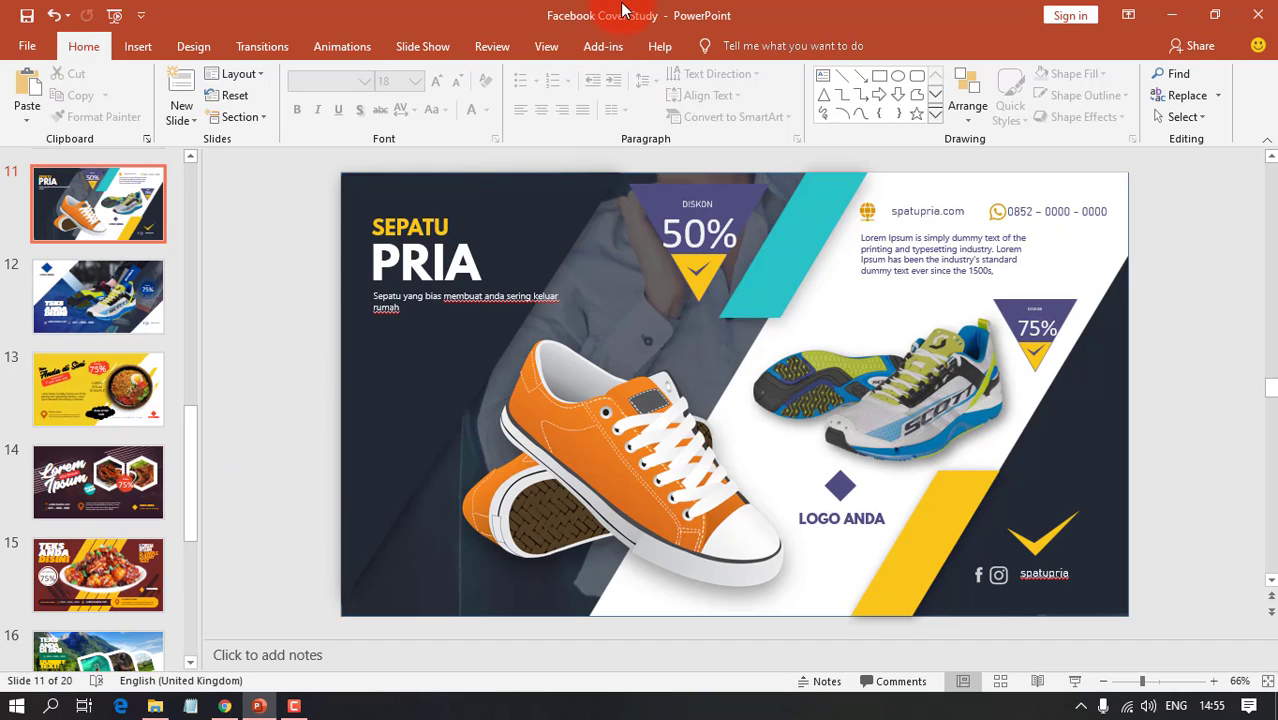
pyautogui.click(158, 706)
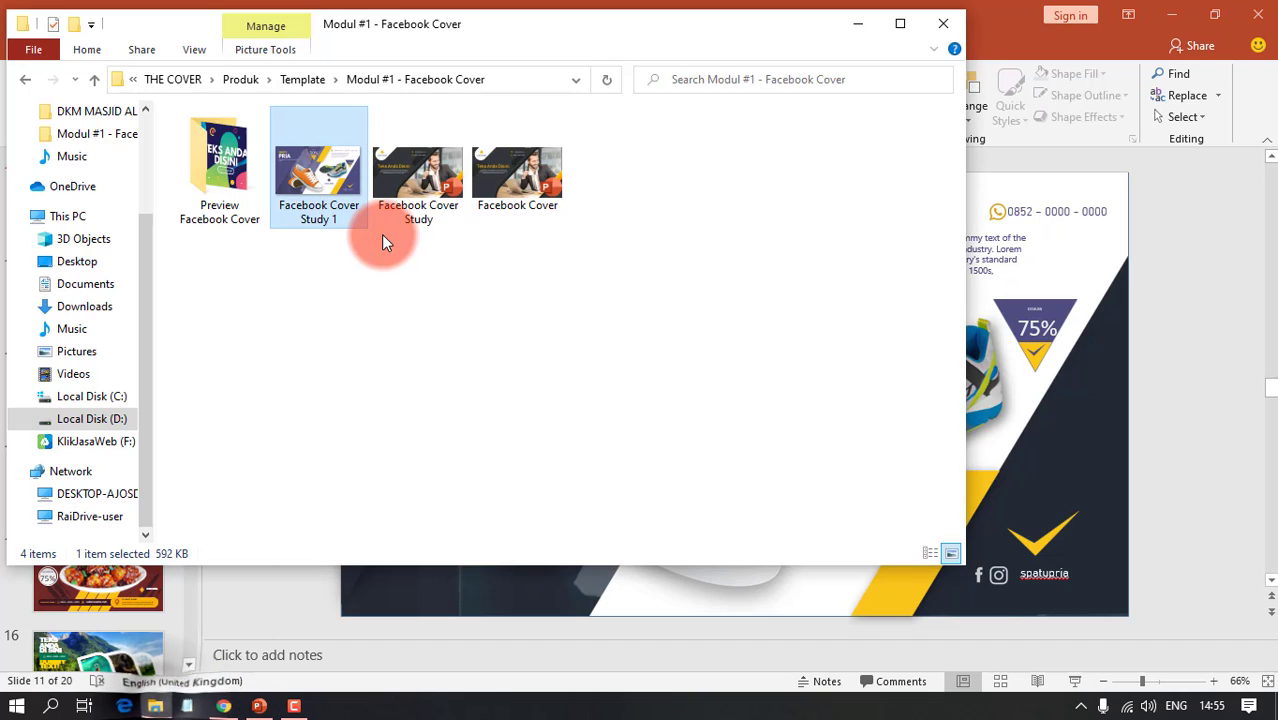
pyautogui.click(27, 79)
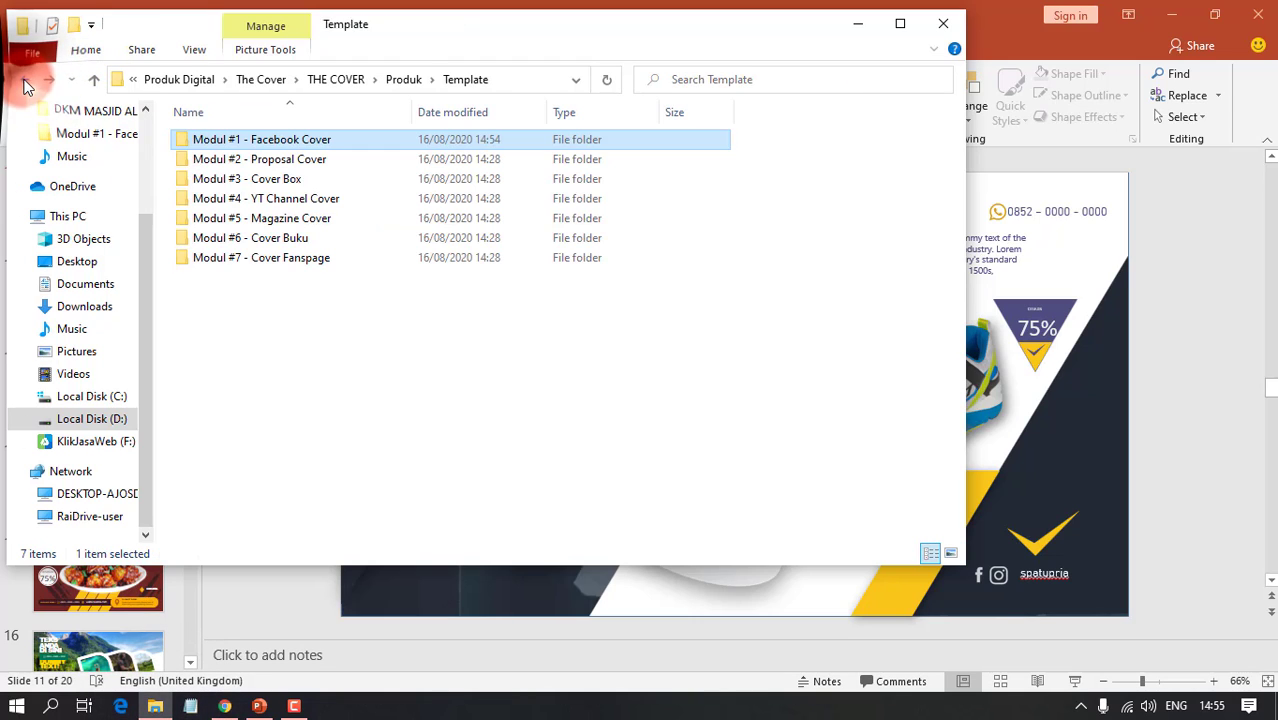
pyautogui.doubleClick(275, 158)
pyautogui.doubleClick(239, 143)
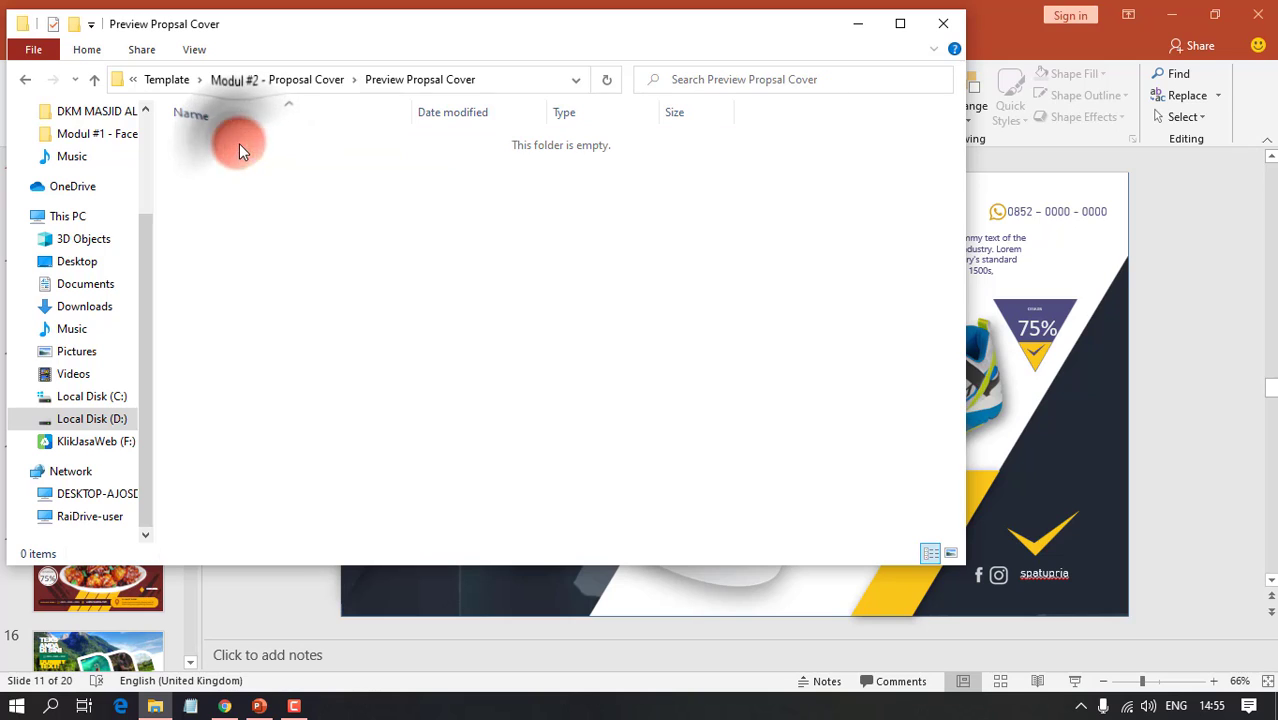
pyautogui.click(25, 80)
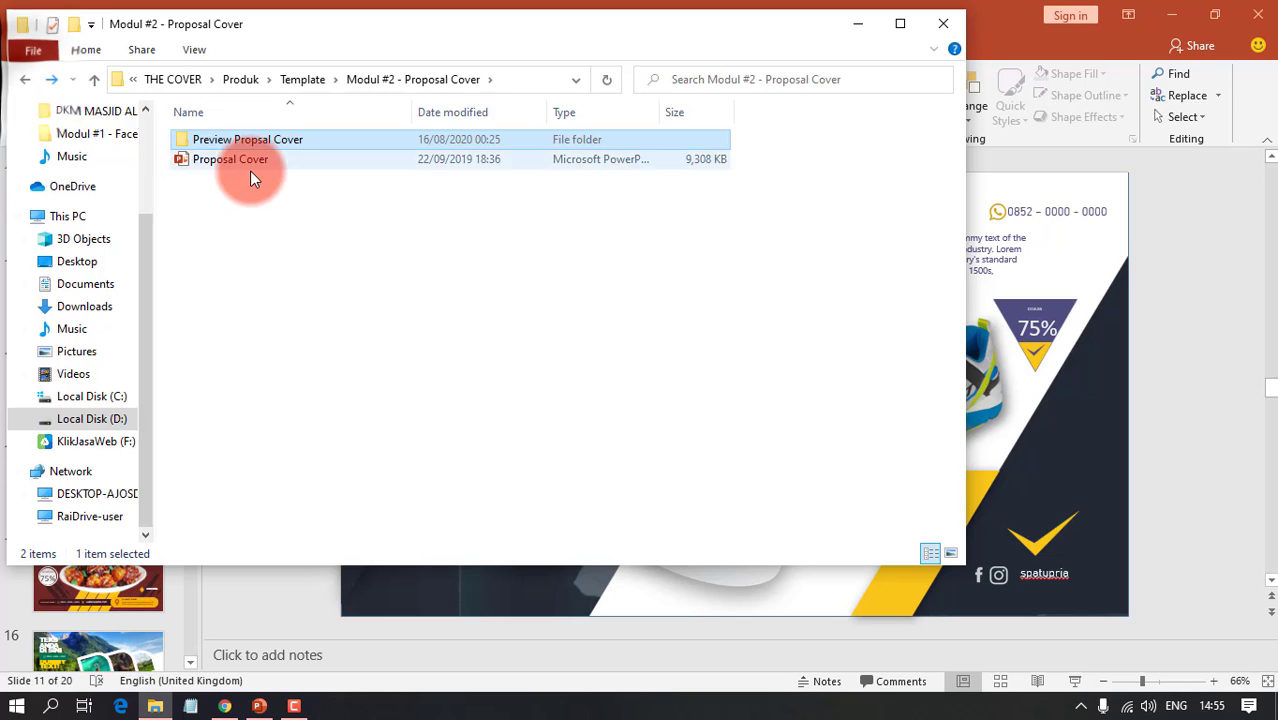
pyautogui.click(28, 78)
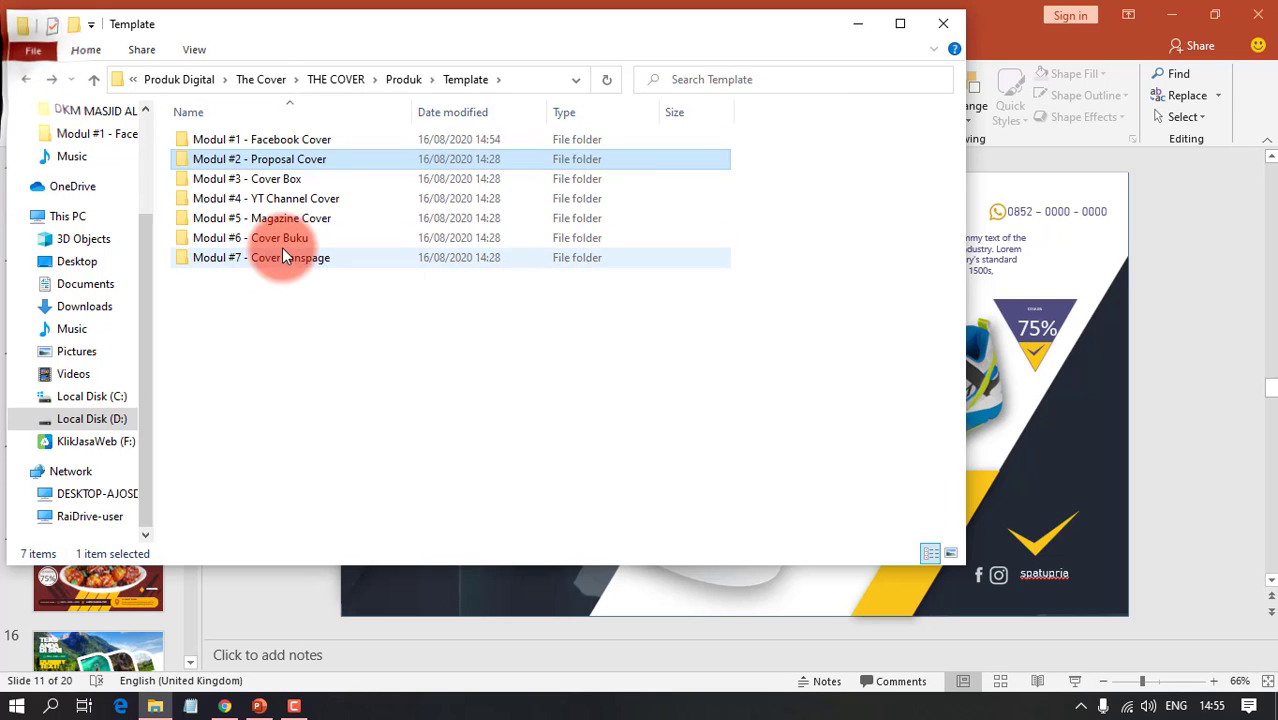
pyautogui.click(155, 707)
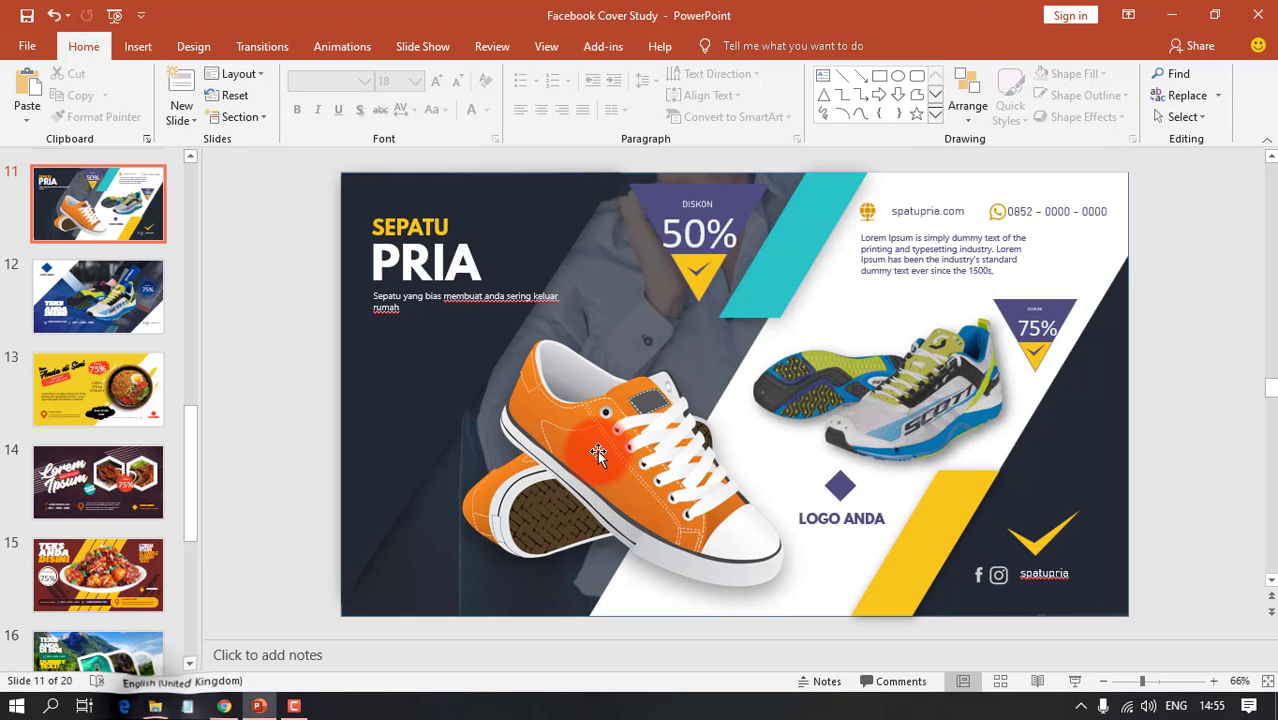
# - Glance at slides 13 and 10, then settle back on the SEPATU PRIA cover on slide 11
pyautogui.press('Down')
pyautogui.press('Down')
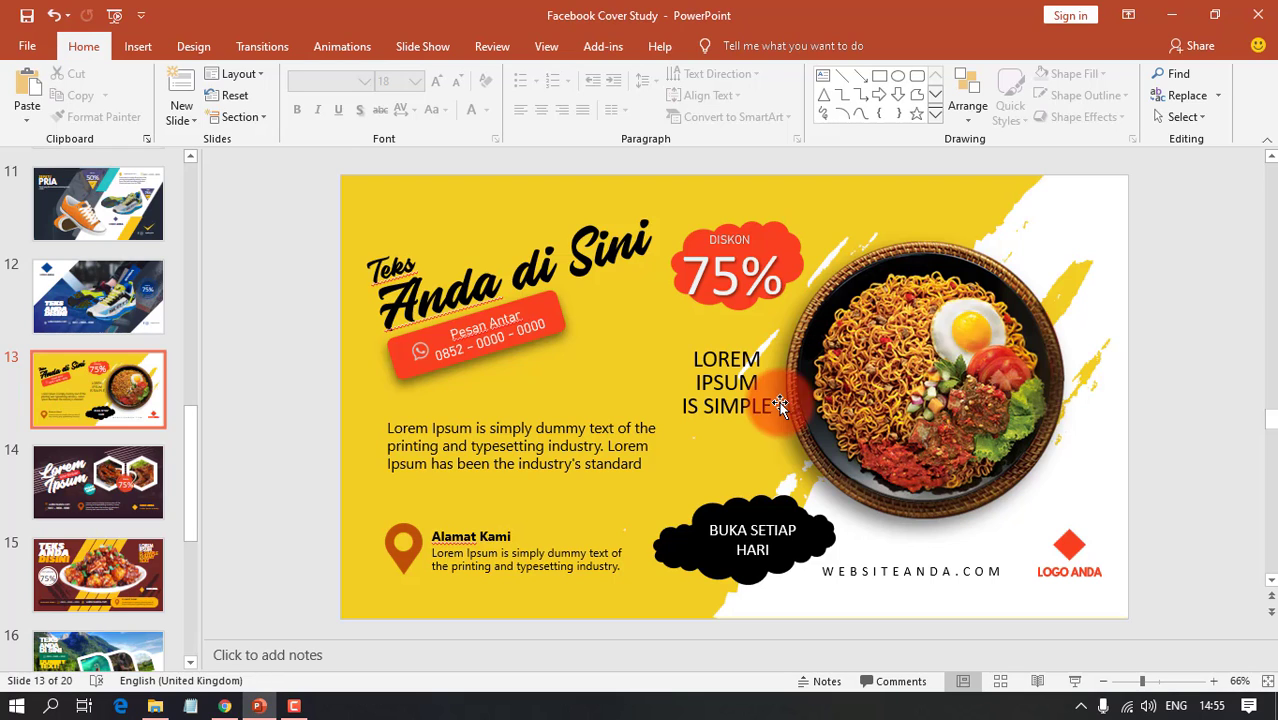
pyautogui.click(815, 388)
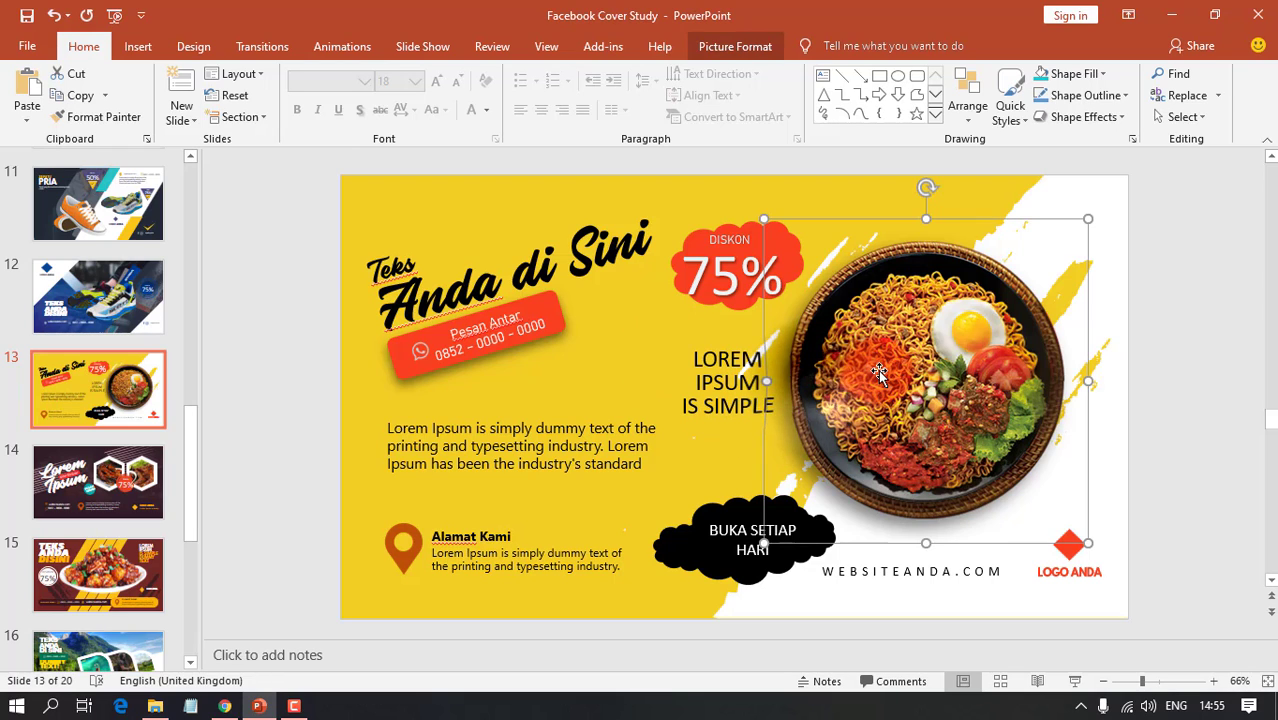
pyautogui.scroll(1, 89, 307)
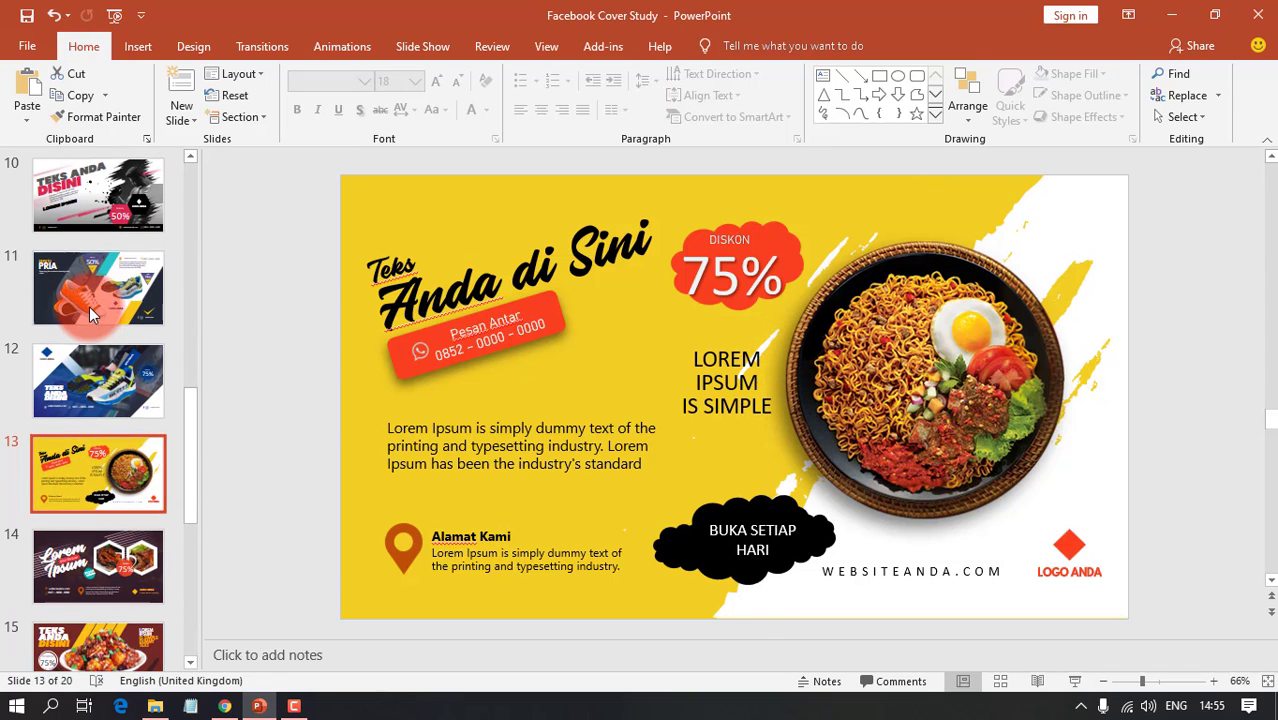
pyautogui.click(89, 306)
pyautogui.press('Up')
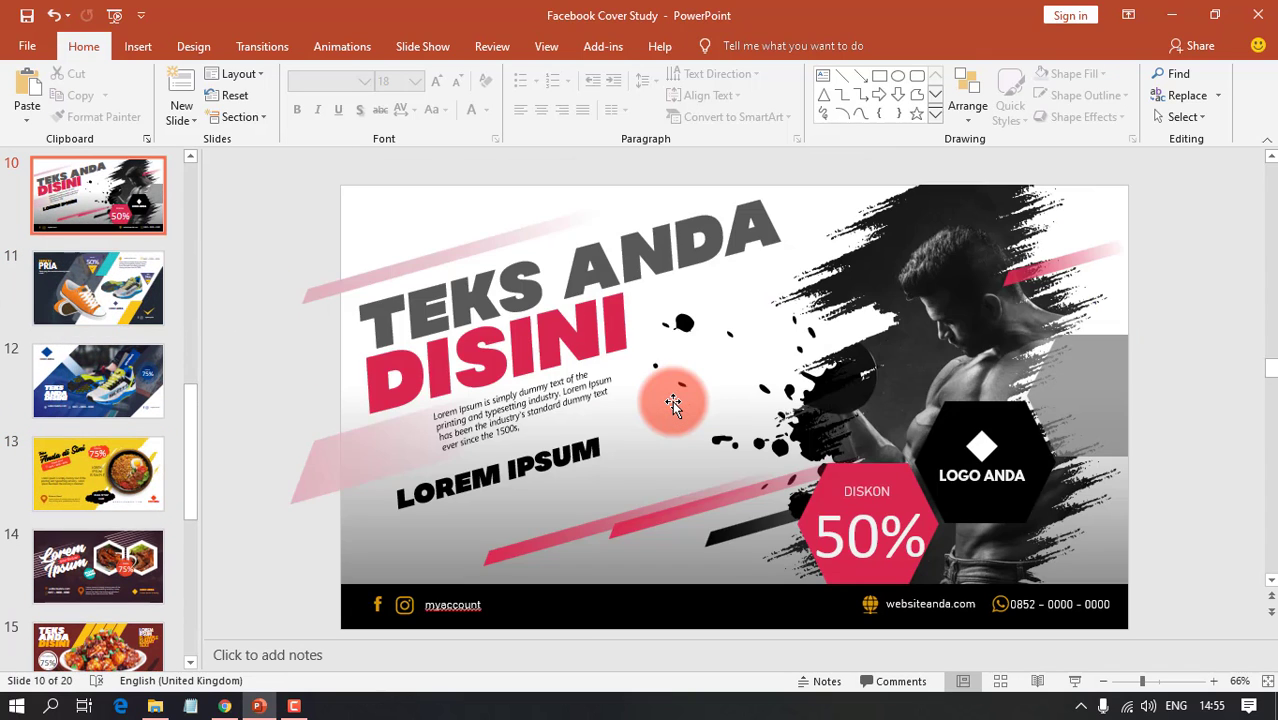
pyautogui.press('Down')
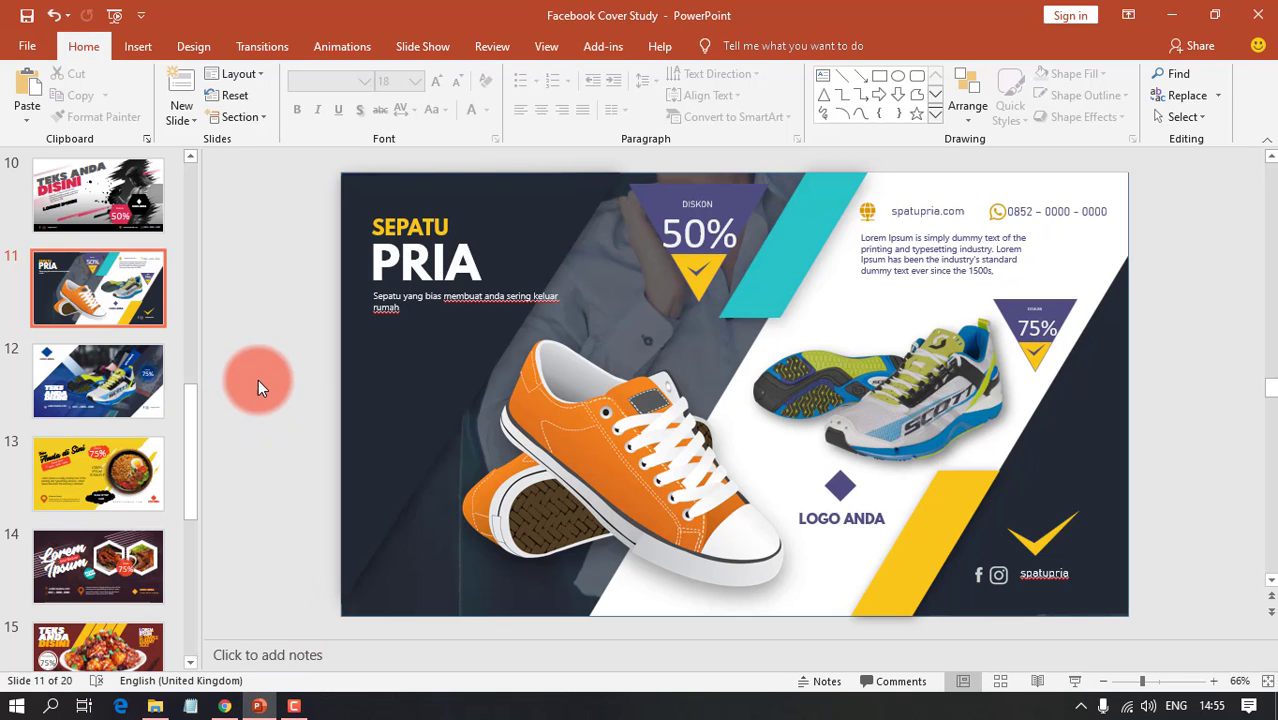
# - Switch to The Cover sales page in Chrome and scroll down through it
pyautogui.click(226, 708)
pyautogui.scroll(4, 1163, 393)
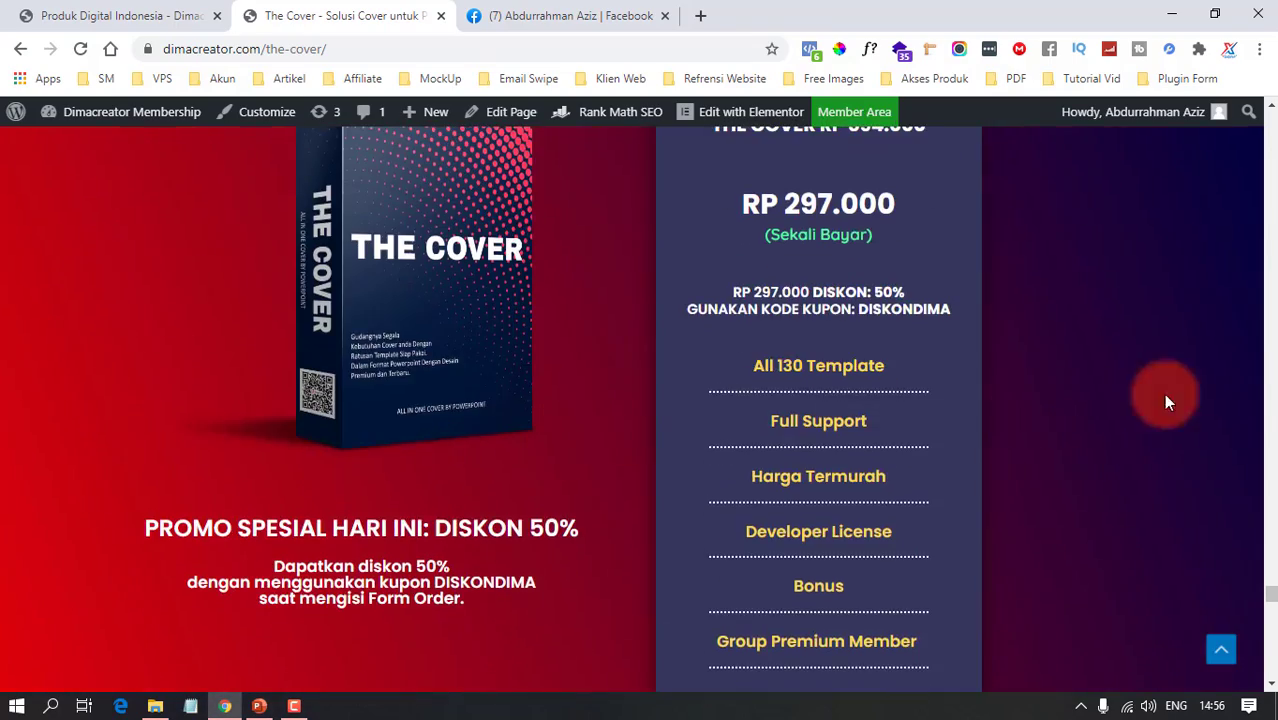
pyautogui.scroll(4, 1268, 503)
pyautogui.moveTo(1268, 586); pyautogui.dragTo(1266, 130)
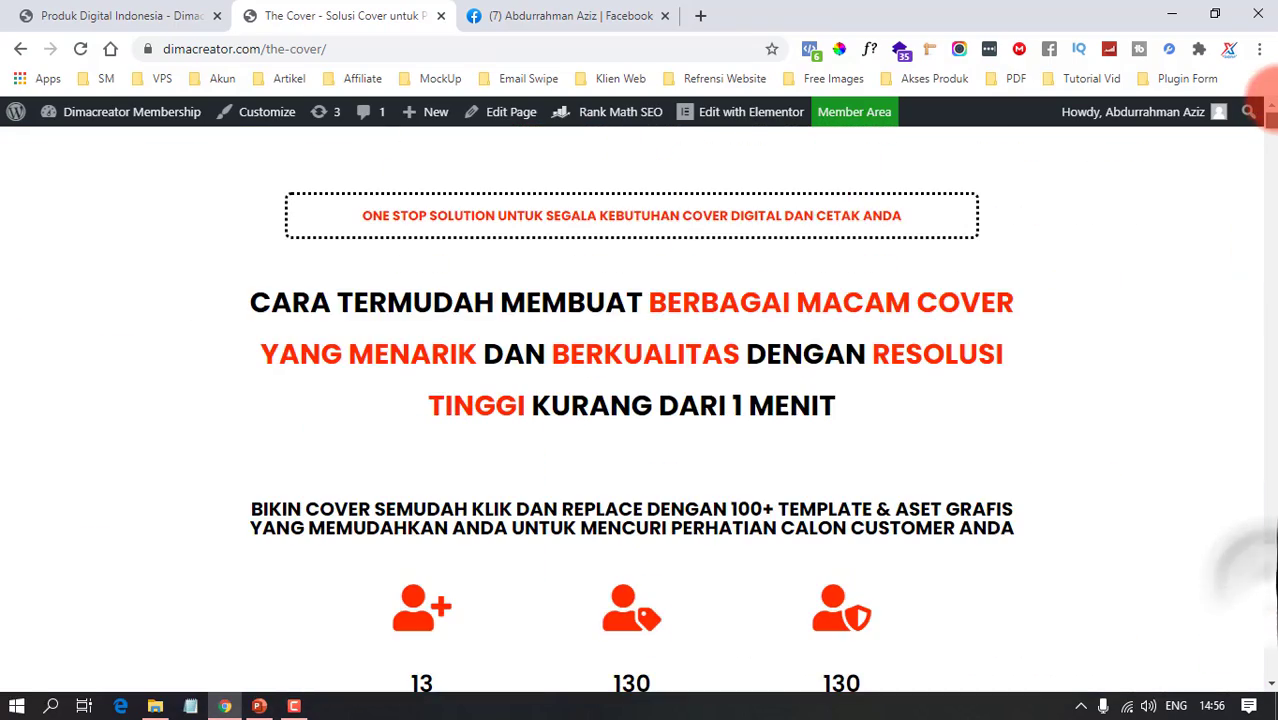
pyautogui.scroll(-5, 594, 347)
pyautogui.scroll(-5, 594, 347)
pyautogui.scroll(-3, 594, 347)
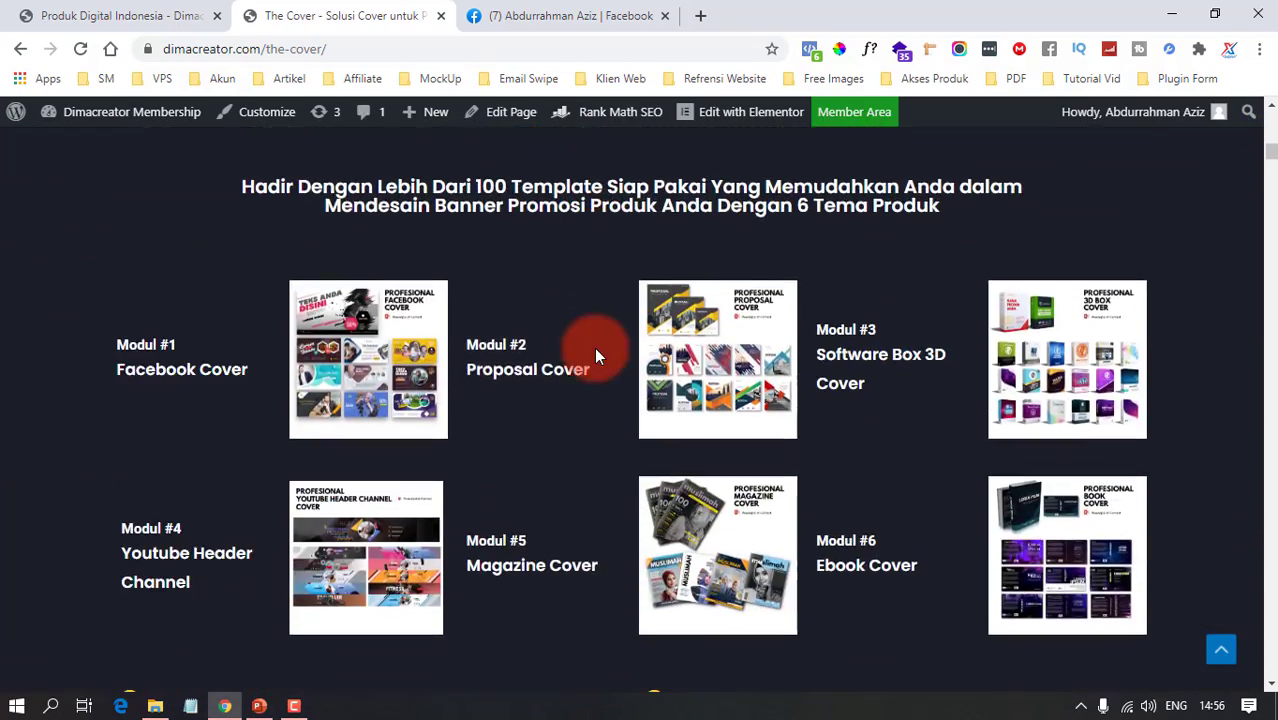
pyautogui.scroll(-1, 421, 310)
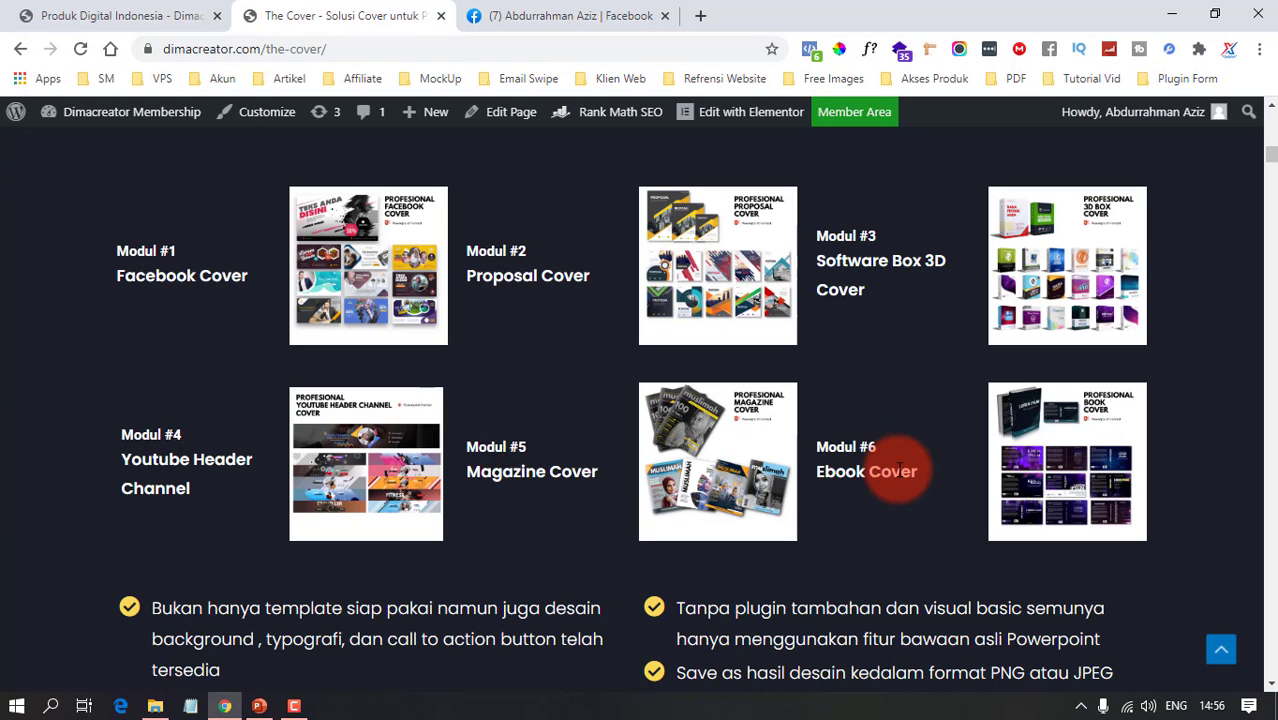
pyautogui.scroll(-2, 898, 466)
pyautogui.scroll(-3, 898, 468)
pyautogui.scroll(-1, 896, 465)
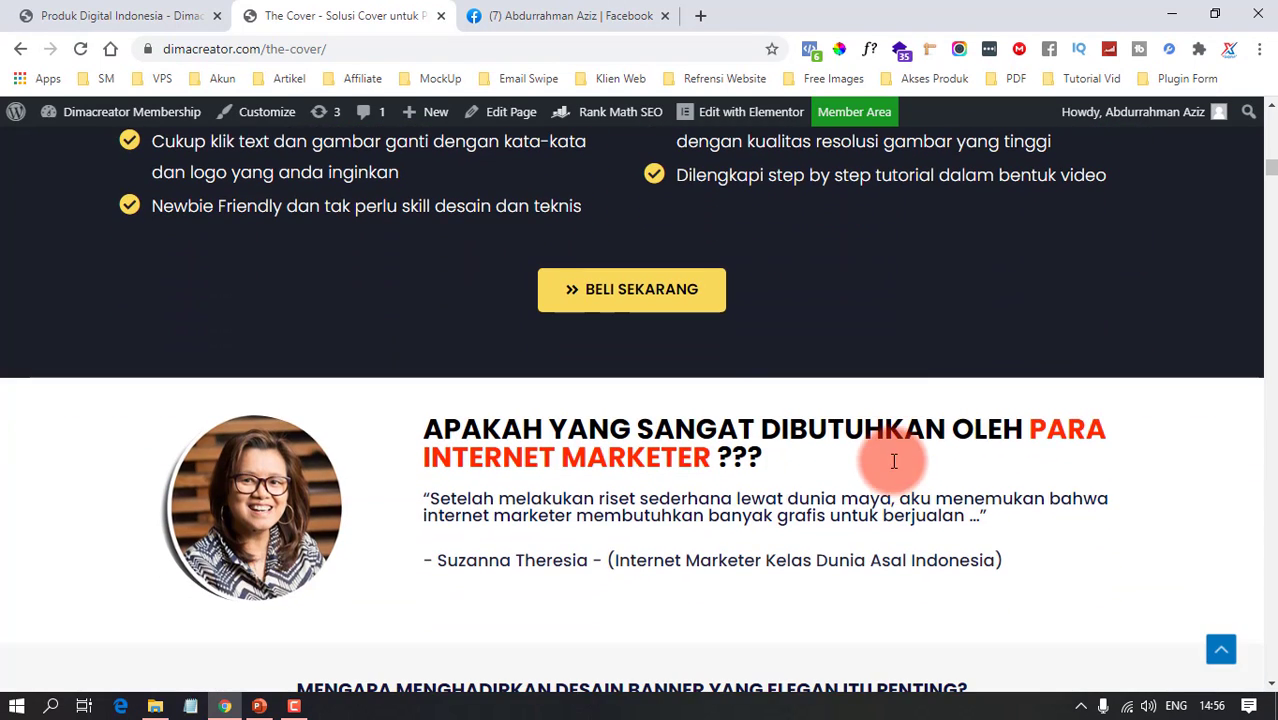
# - Reach the benefits and F.A.Q. area, highlighting headings like Template Siap Pakai and Premium Bonus
pyautogui.moveTo(1272, 172); pyautogui.dragTo(1270, 622)
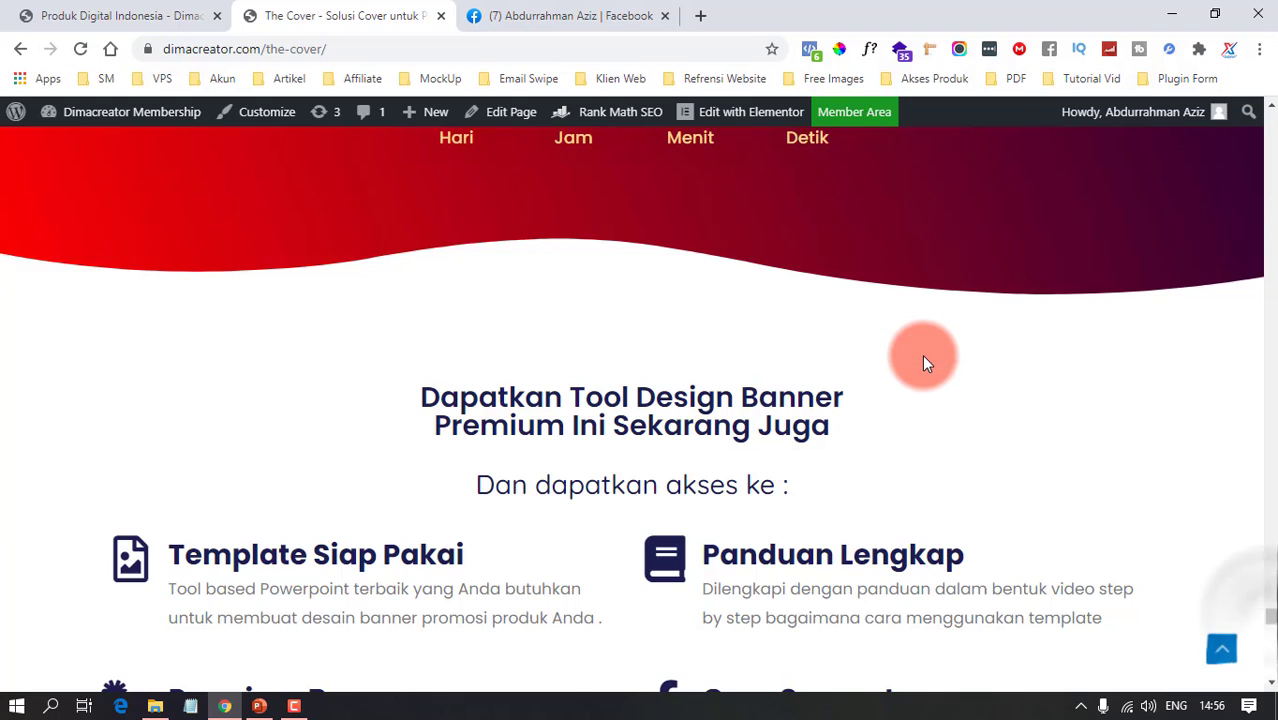
pyautogui.scroll(-1, 726, 436)
pyautogui.scroll(-1, 726, 436)
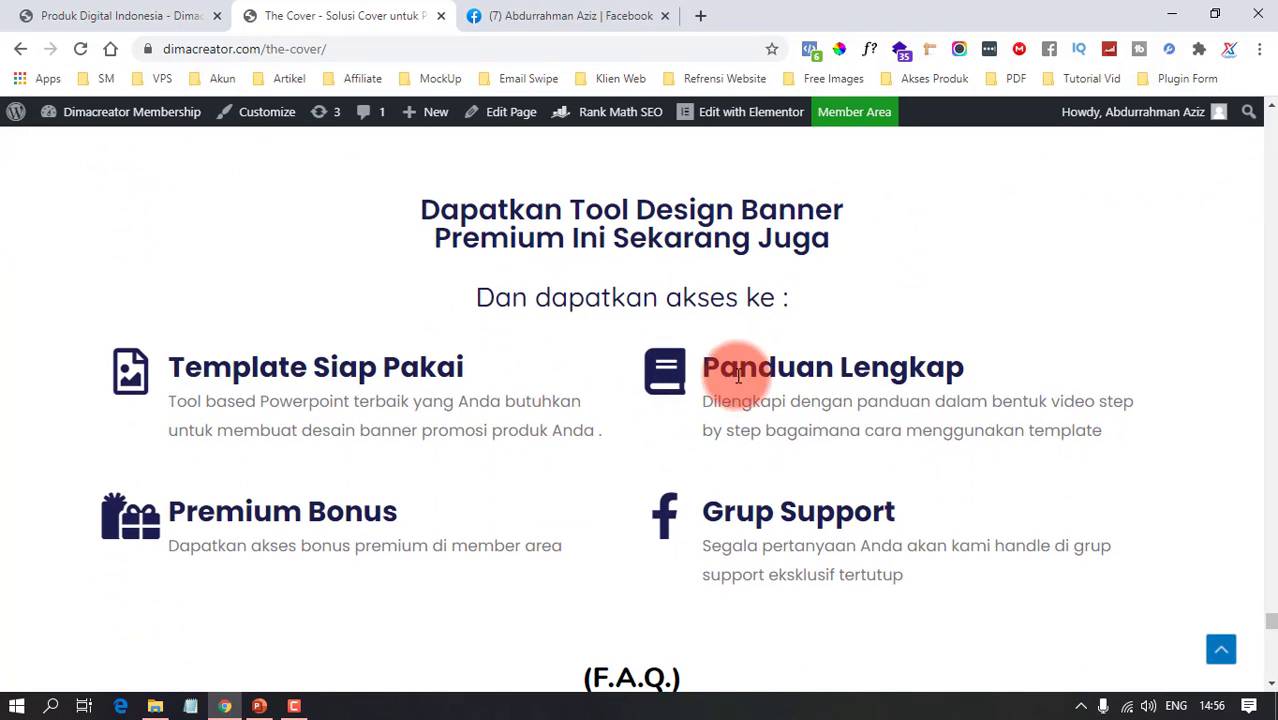
pyautogui.moveTo(697, 367); pyautogui.dragTo(967, 374)
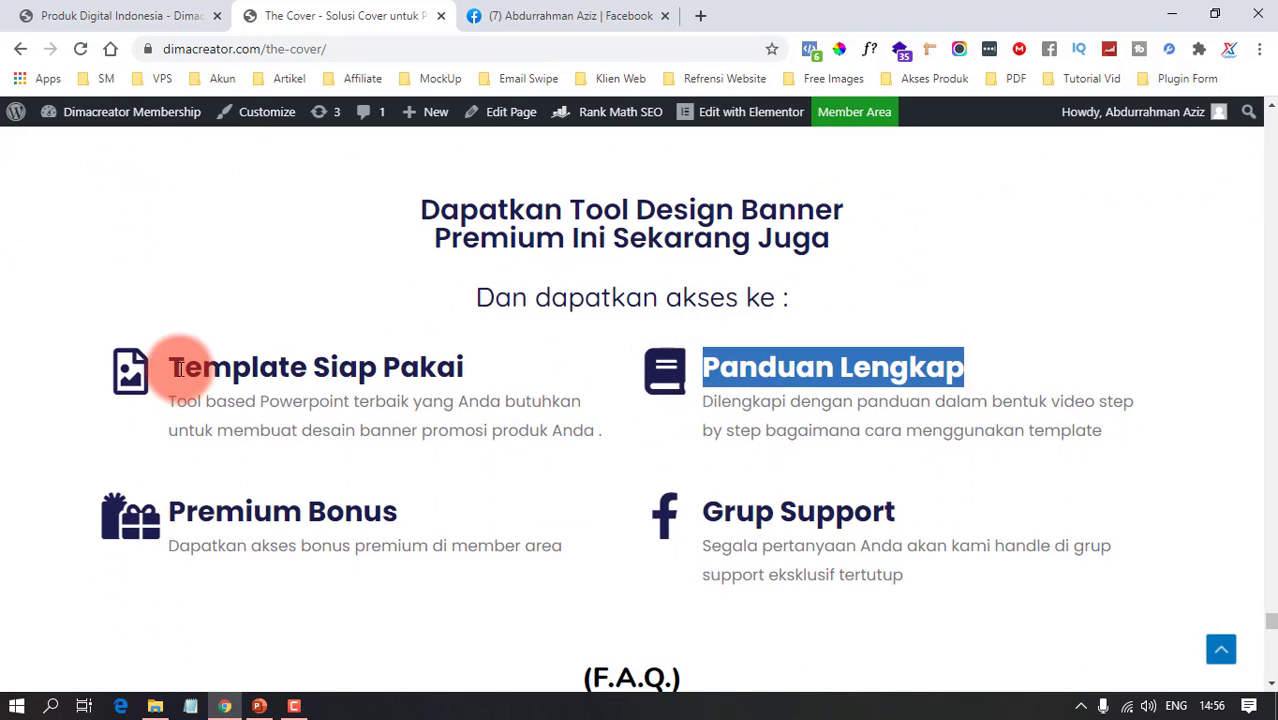
pyautogui.moveTo(168, 367); pyautogui.dragTo(470, 364)
pyautogui.moveTo(253, 511); pyautogui.dragTo(383, 511)
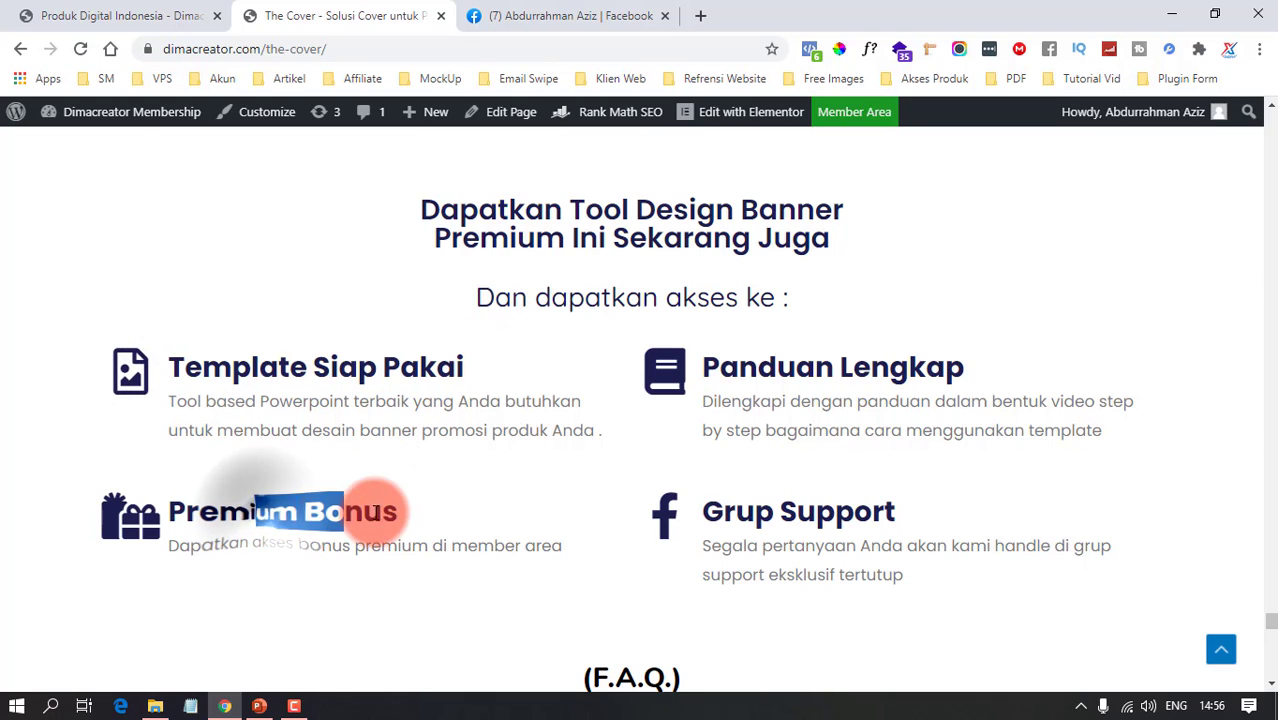
pyautogui.moveTo(705, 511); pyautogui.dragTo(884, 508)
pyautogui.scroll(-4, 876, 505)
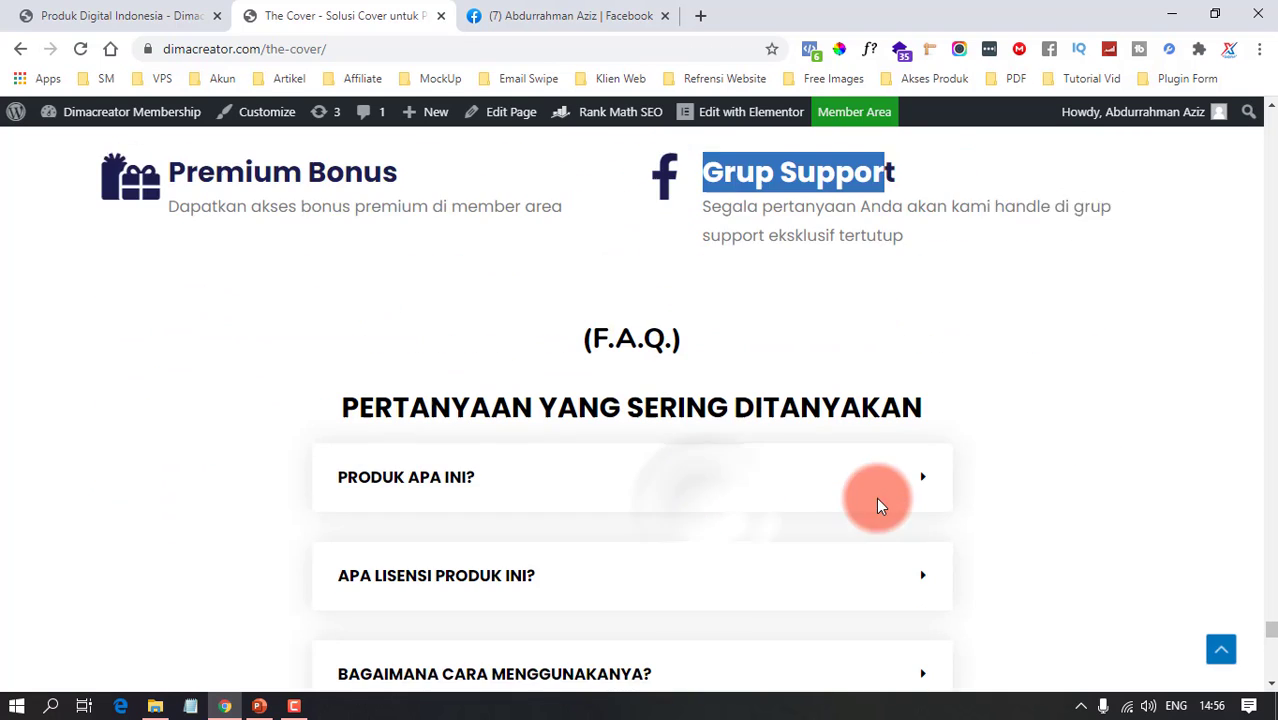
pyautogui.scroll(-1, 776, 402)
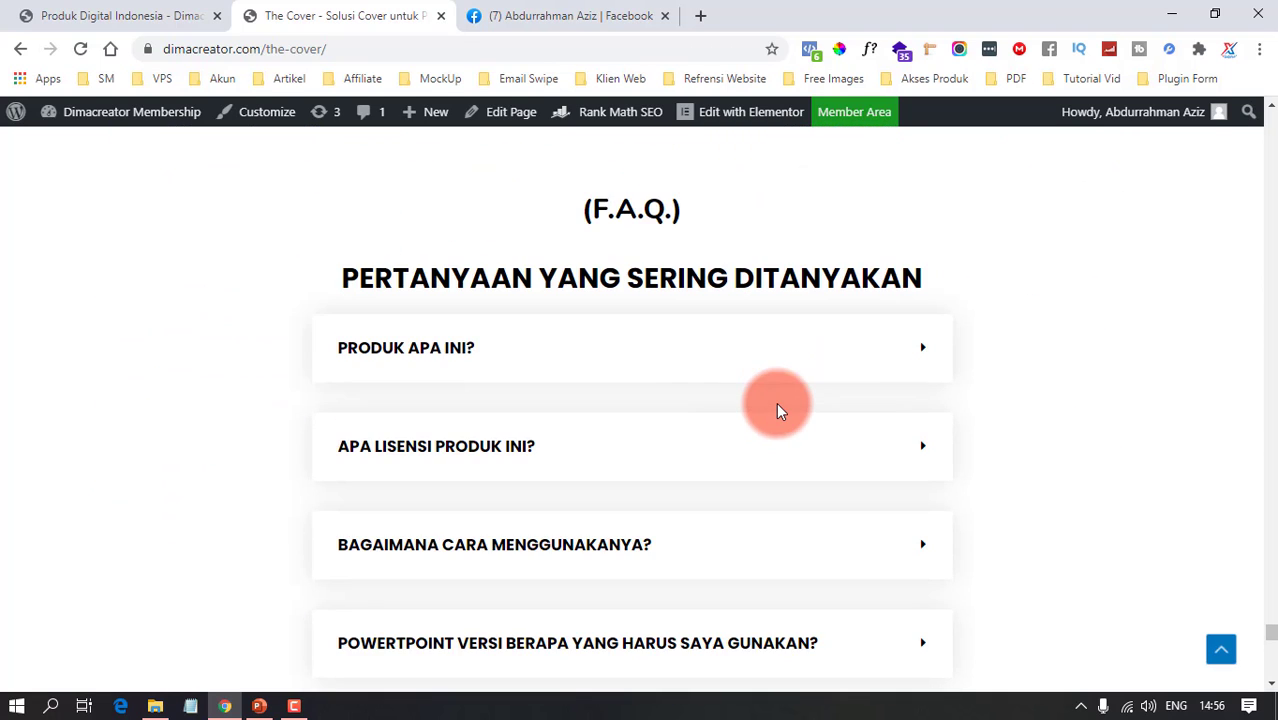
pyautogui.click(682, 348)
pyautogui.click(702, 353)
pyautogui.scroll(-2, 616, 285)
pyautogui.click(615, 252)
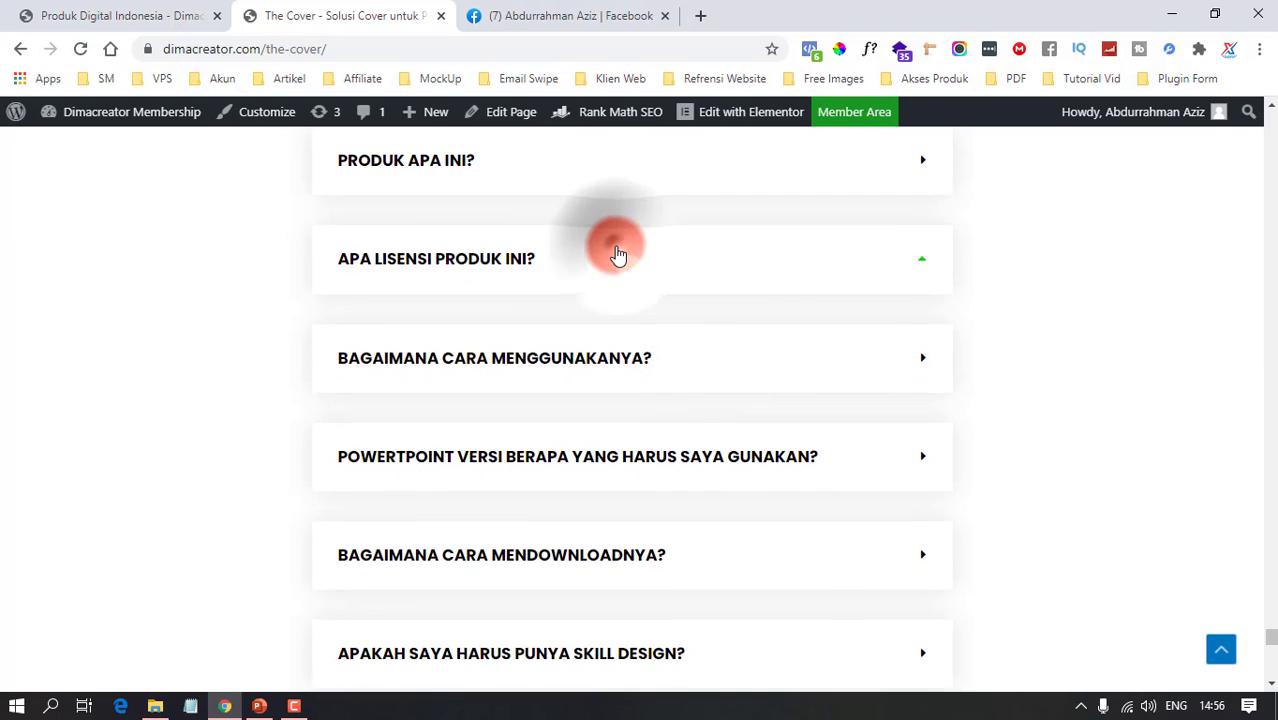
pyautogui.click(617, 255)
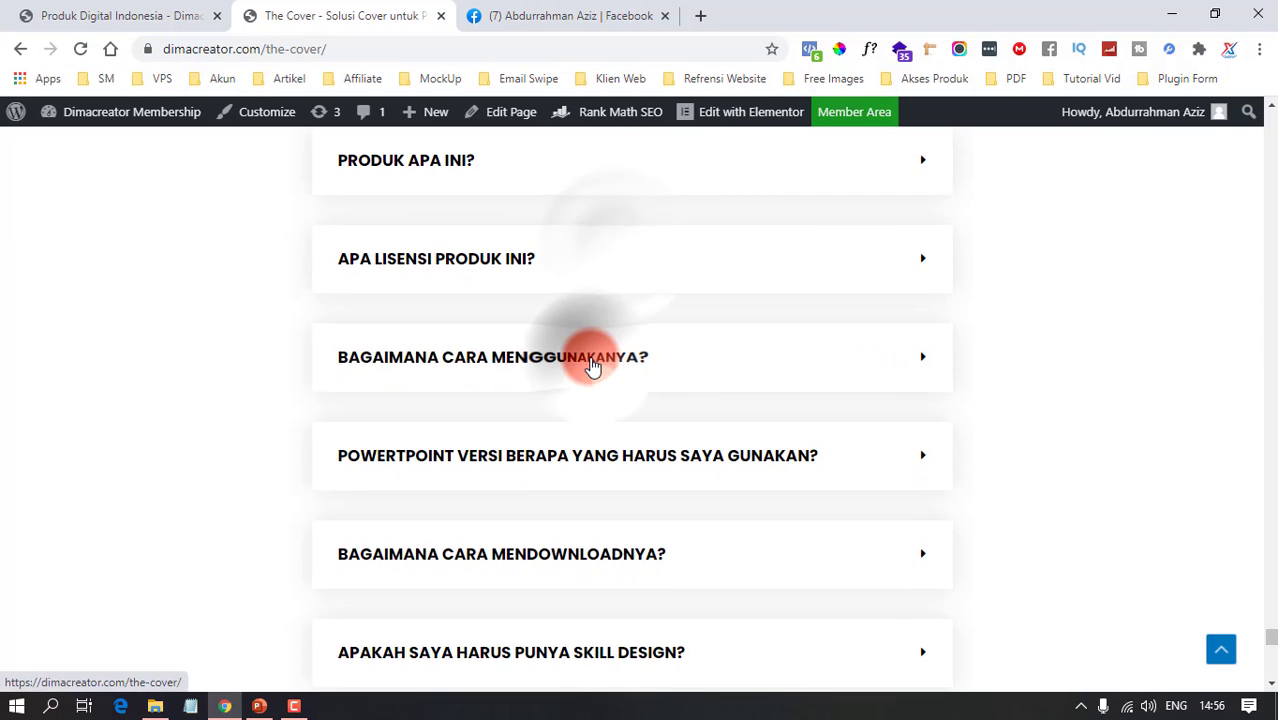
pyautogui.click(594, 364)
pyautogui.click(591, 363)
pyautogui.scroll(-2, 593, 366)
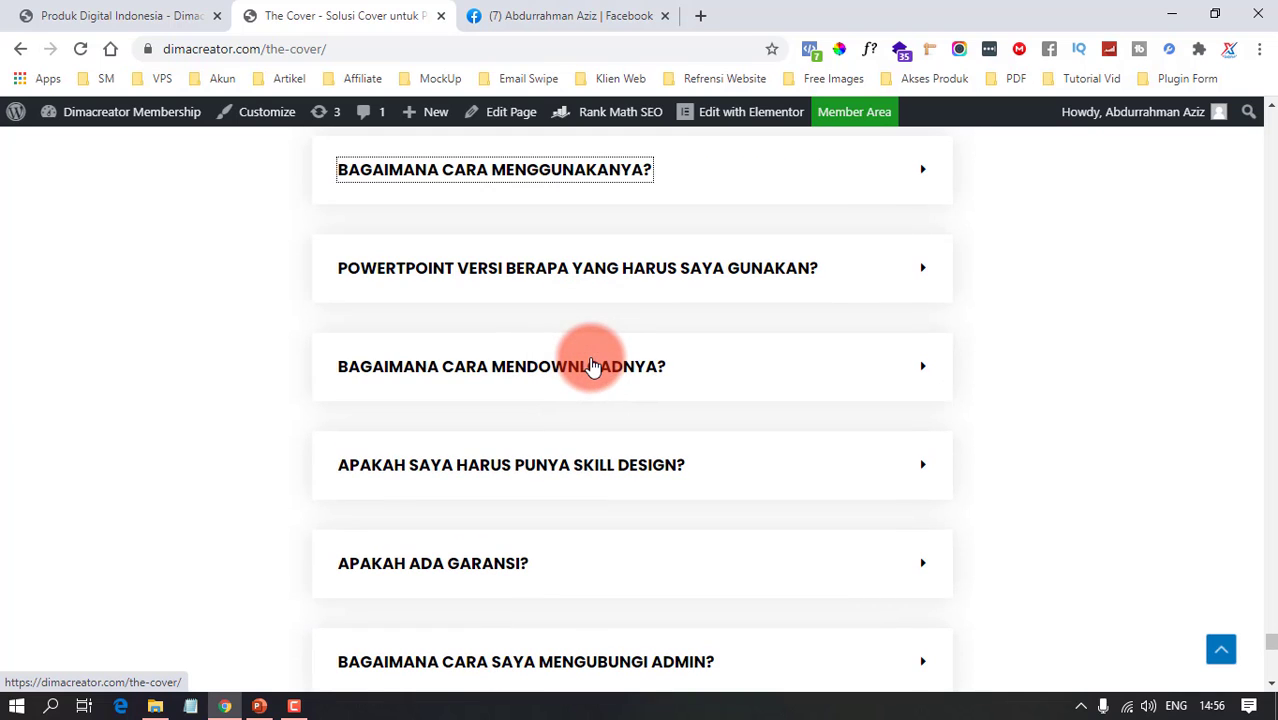
pyautogui.click(595, 368)
pyautogui.click(595, 368)
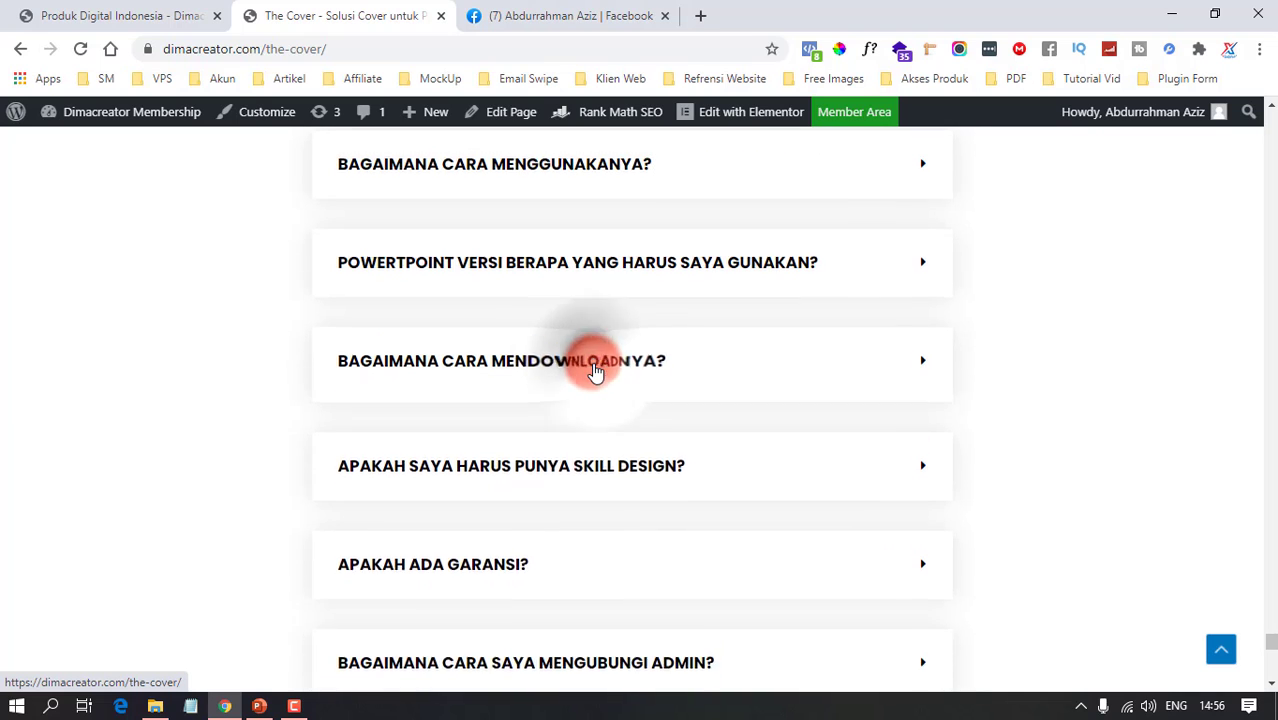
pyautogui.scroll(-3, 596, 371)
pyautogui.scroll(-2, 595, 373)
pyautogui.scroll(-3, 616, 504)
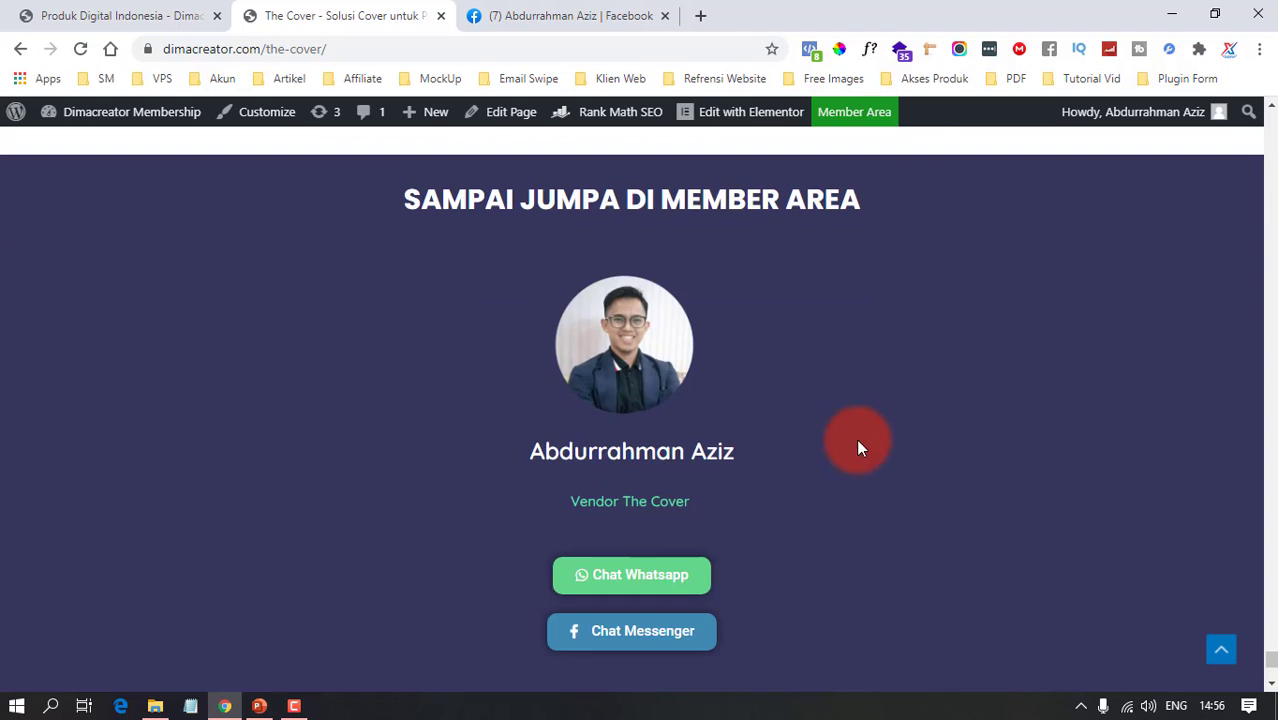
pyautogui.scroll(10, 908, 474)
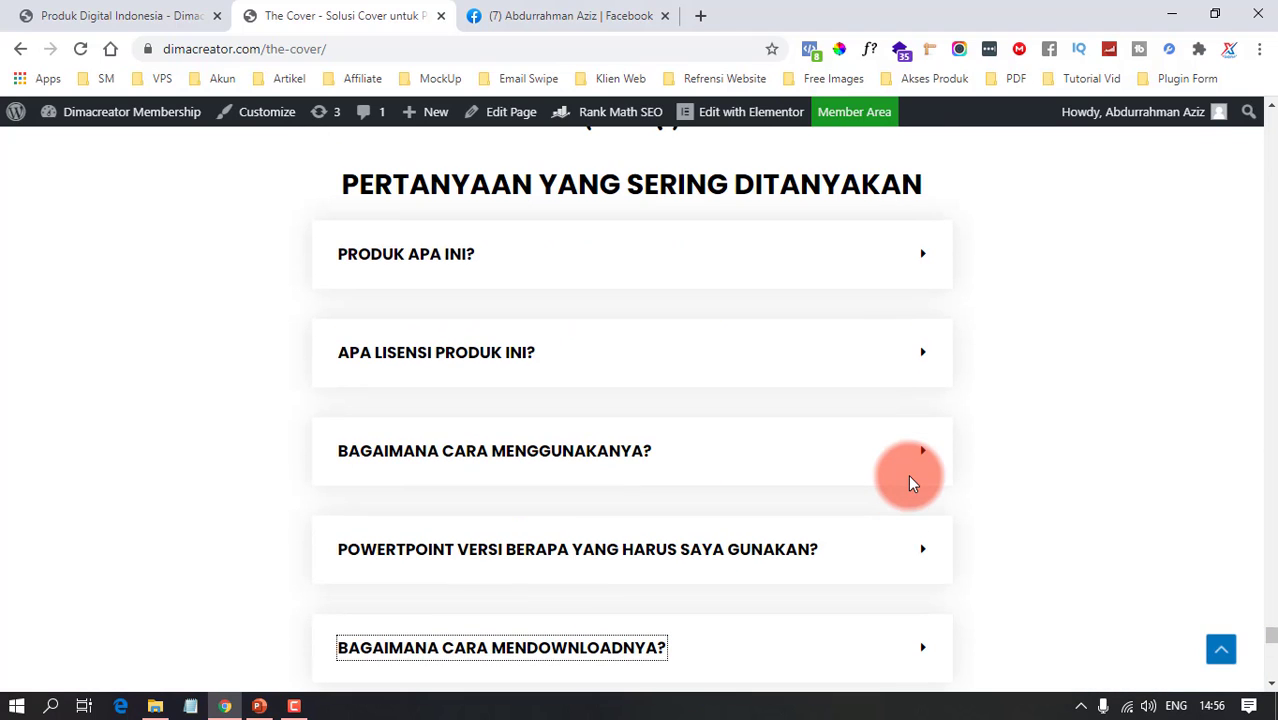
pyautogui.scroll(4, 908, 474)
pyautogui.scroll(8, 908, 474)
pyautogui.scroll(1, 908, 474)
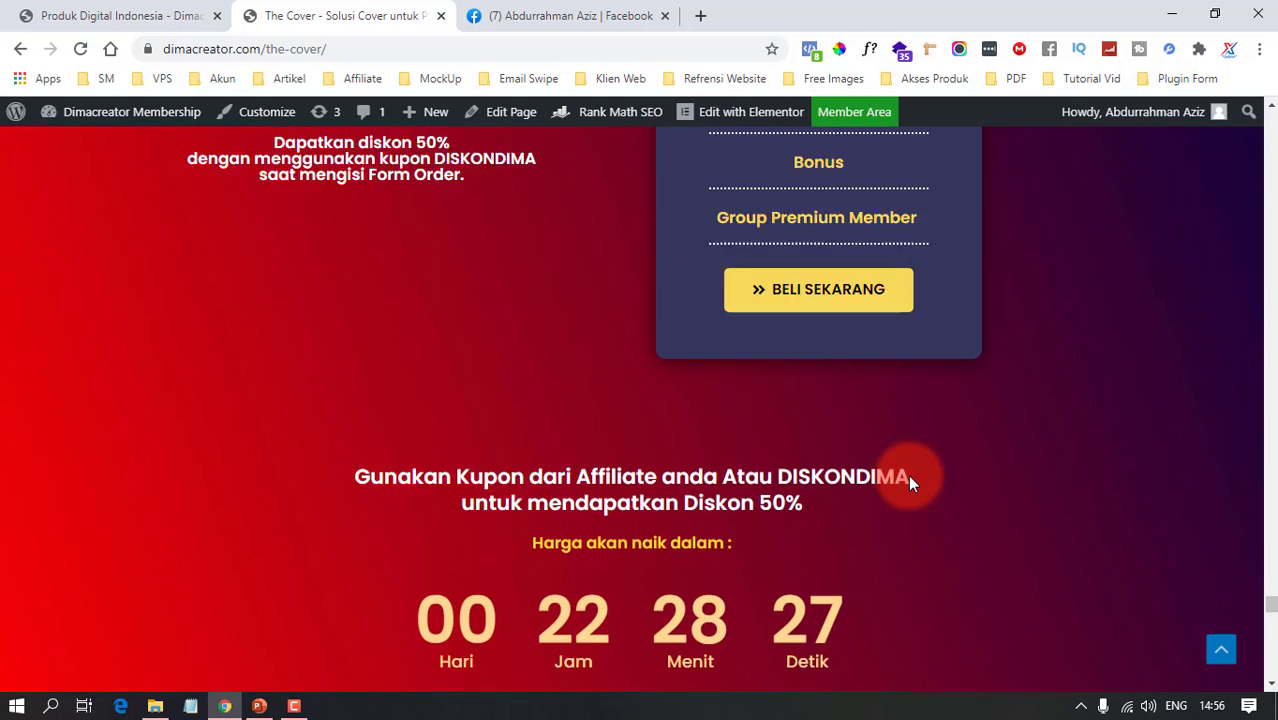
pyautogui.scroll(5, 908, 474)
pyautogui.scroll(5, 908, 474)
pyautogui.scroll(5, 908, 474)
pyautogui.scroll(1, 908, 474)
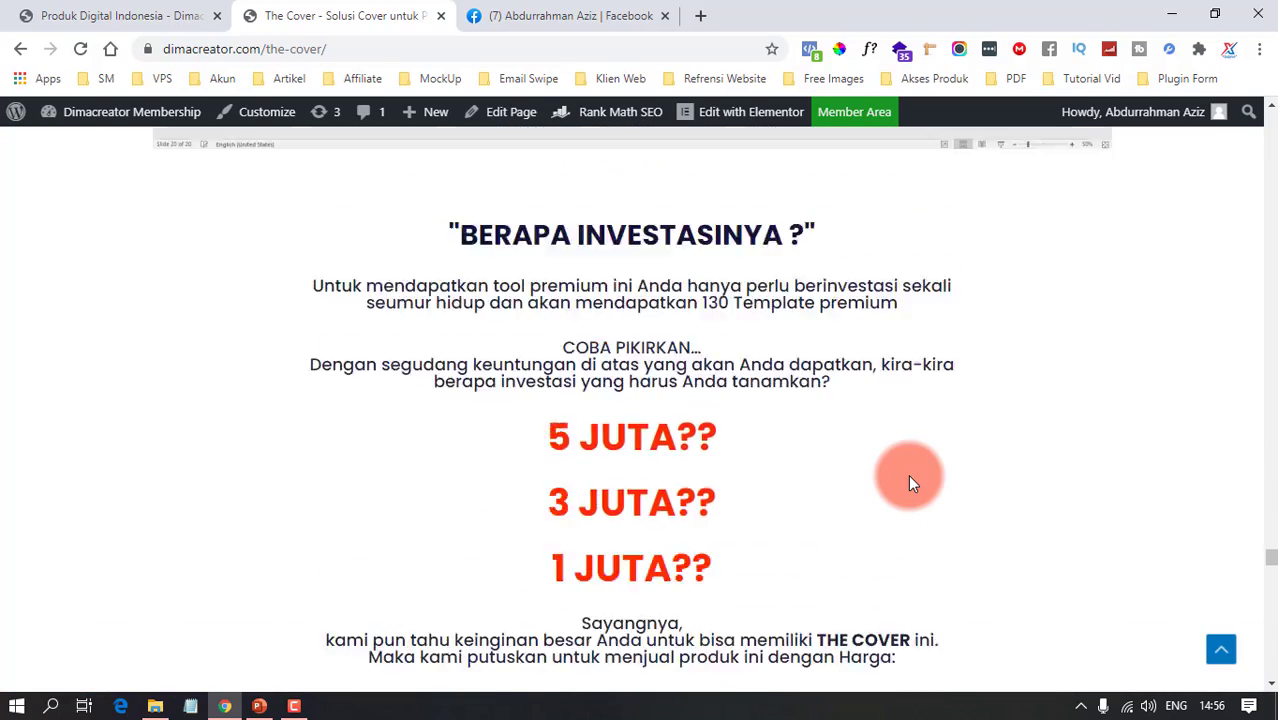
pyautogui.scroll(5, 908, 474)
pyautogui.scroll(5, 908, 474)
pyautogui.scroll(5, 908, 474)
pyautogui.scroll(3, 908, 474)
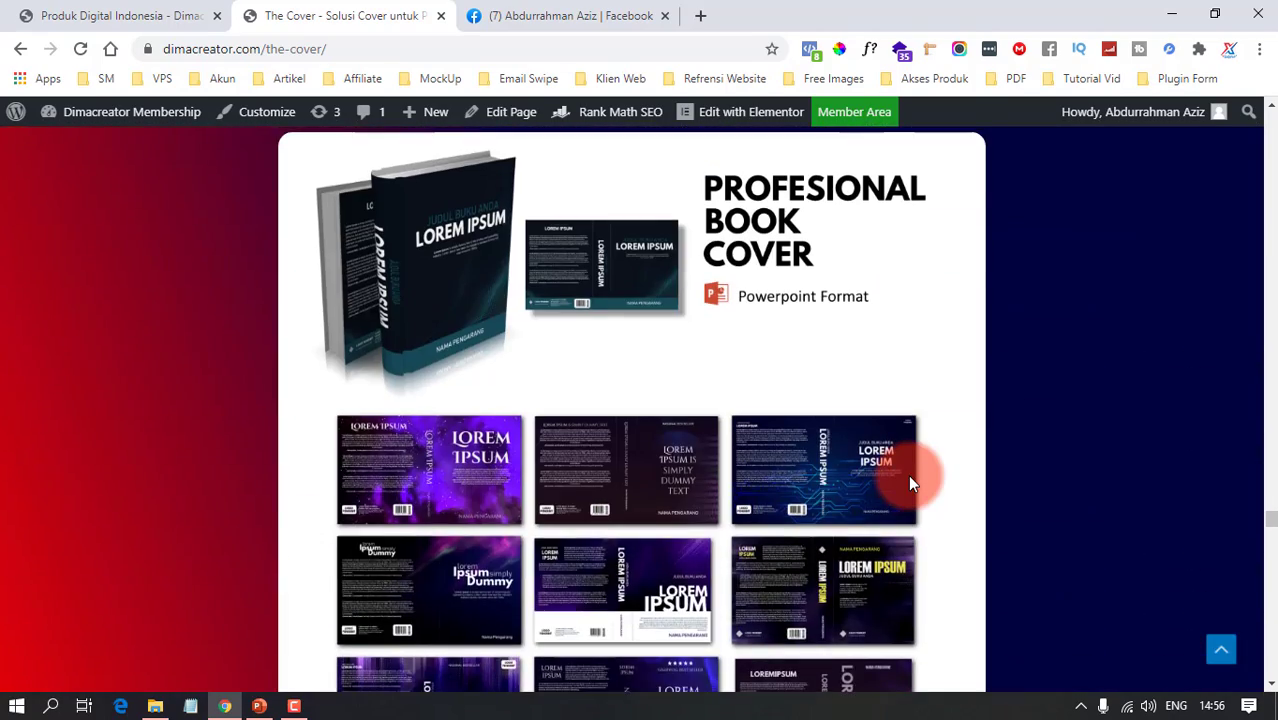
pyautogui.scroll(4, 908, 474)
pyautogui.scroll(3, 908, 474)
pyautogui.scroll(5, 908, 474)
pyautogui.scroll(5, 908, 474)
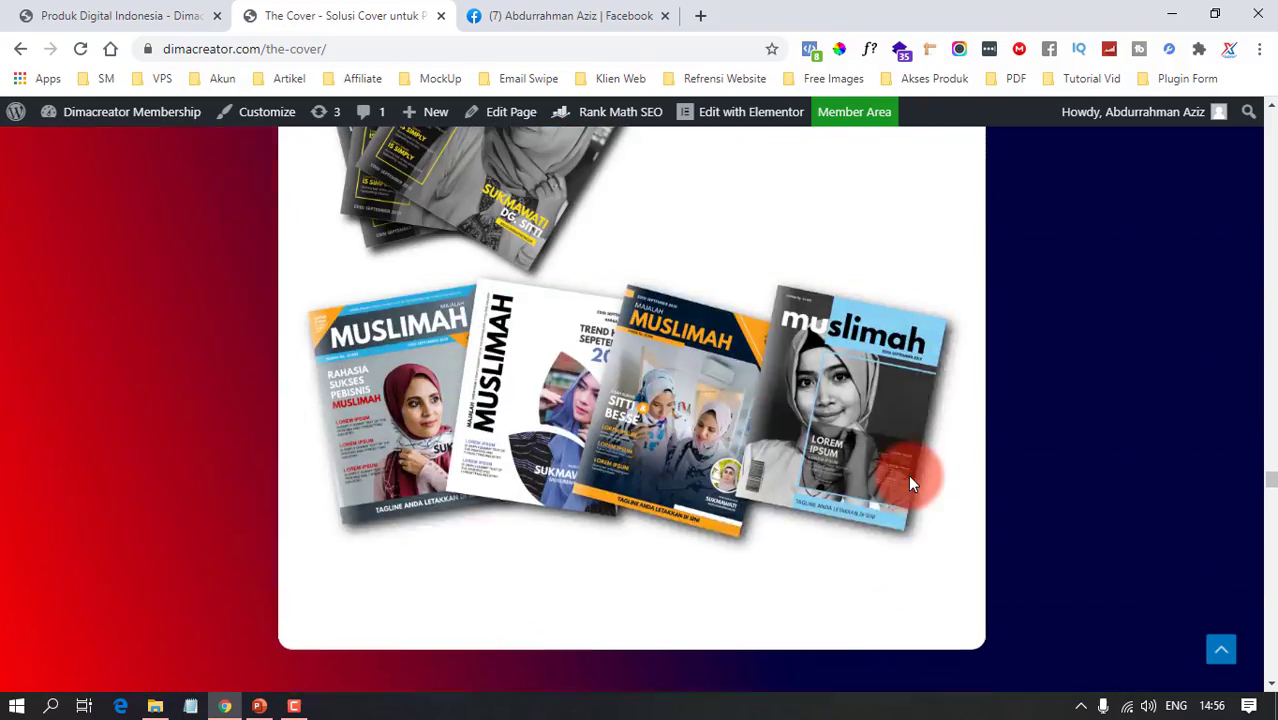
pyautogui.scroll(5, 908, 474)
pyautogui.scroll(5, 908, 474)
pyautogui.scroll(5, 908, 474)
pyautogui.scroll(1, 1170, 447)
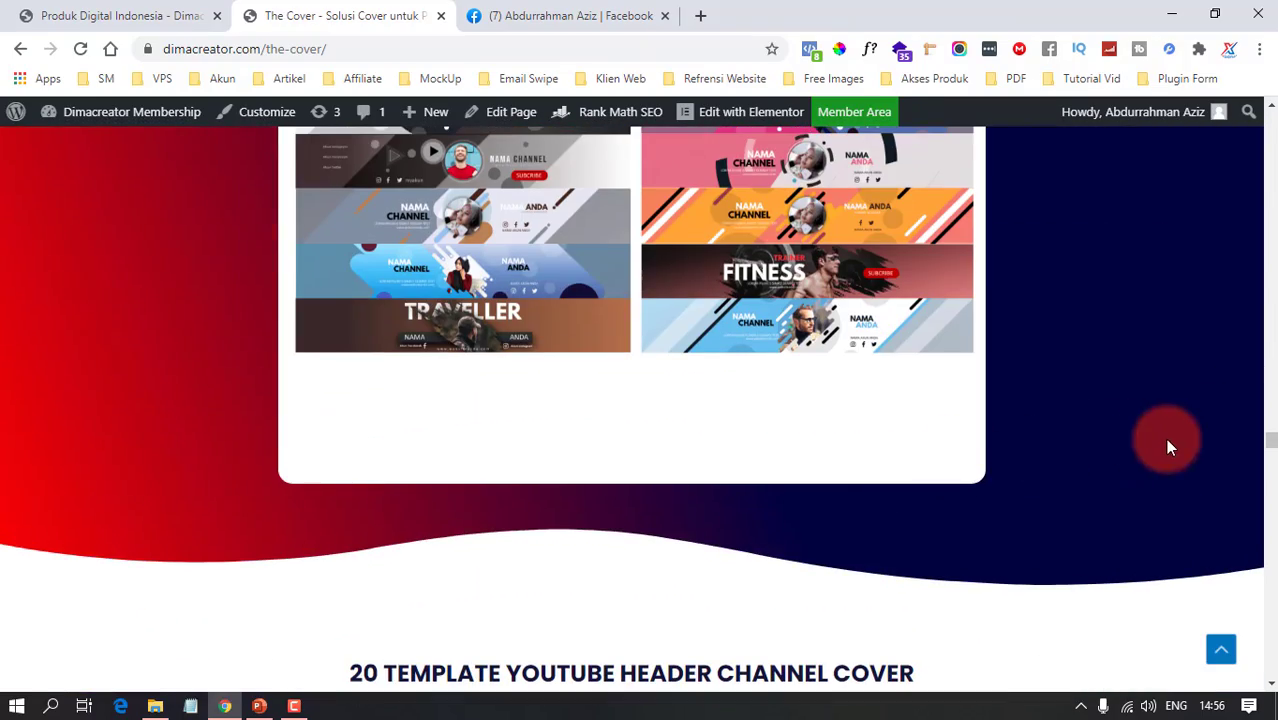
pyautogui.moveTo(1272, 447); pyautogui.dragTo(1272, 115)
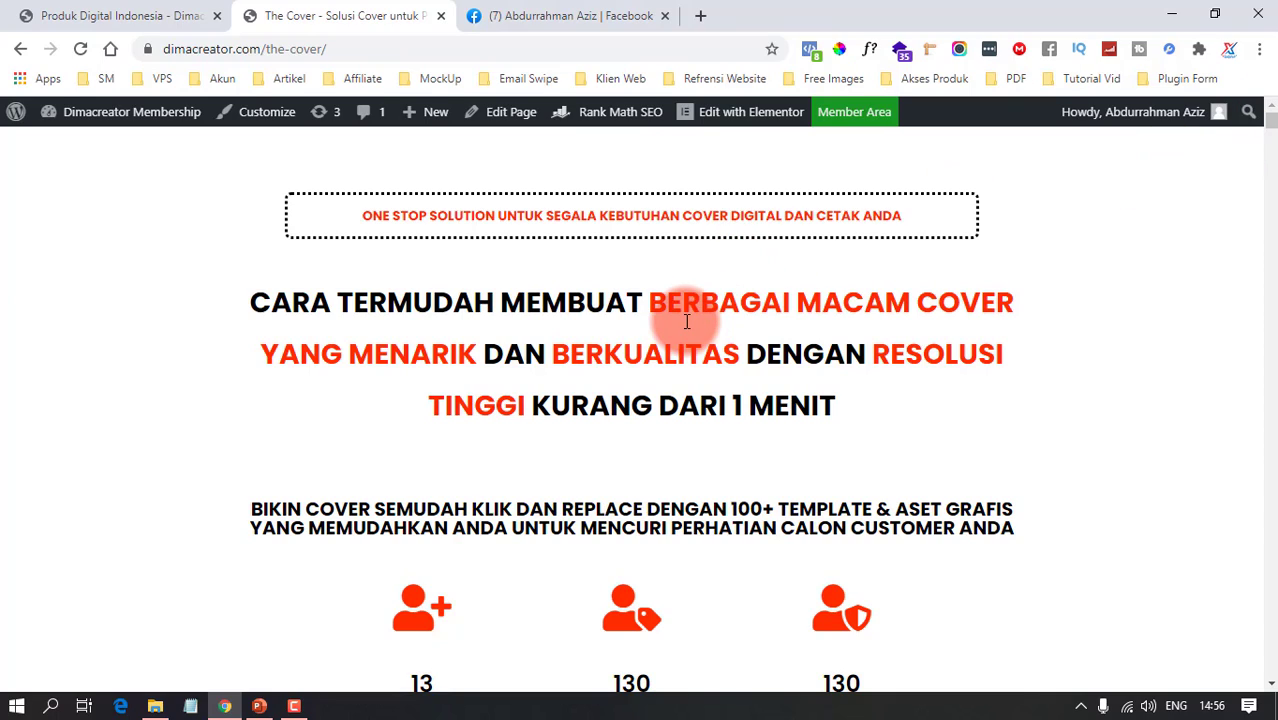
pyautogui.moveTo(1272, 120)
pyautogui.mouseDown()
pyautogui.moveTo(1268, 668)
pyautogui.moveTo(1270, 112)
pyautogui.mouseUp()
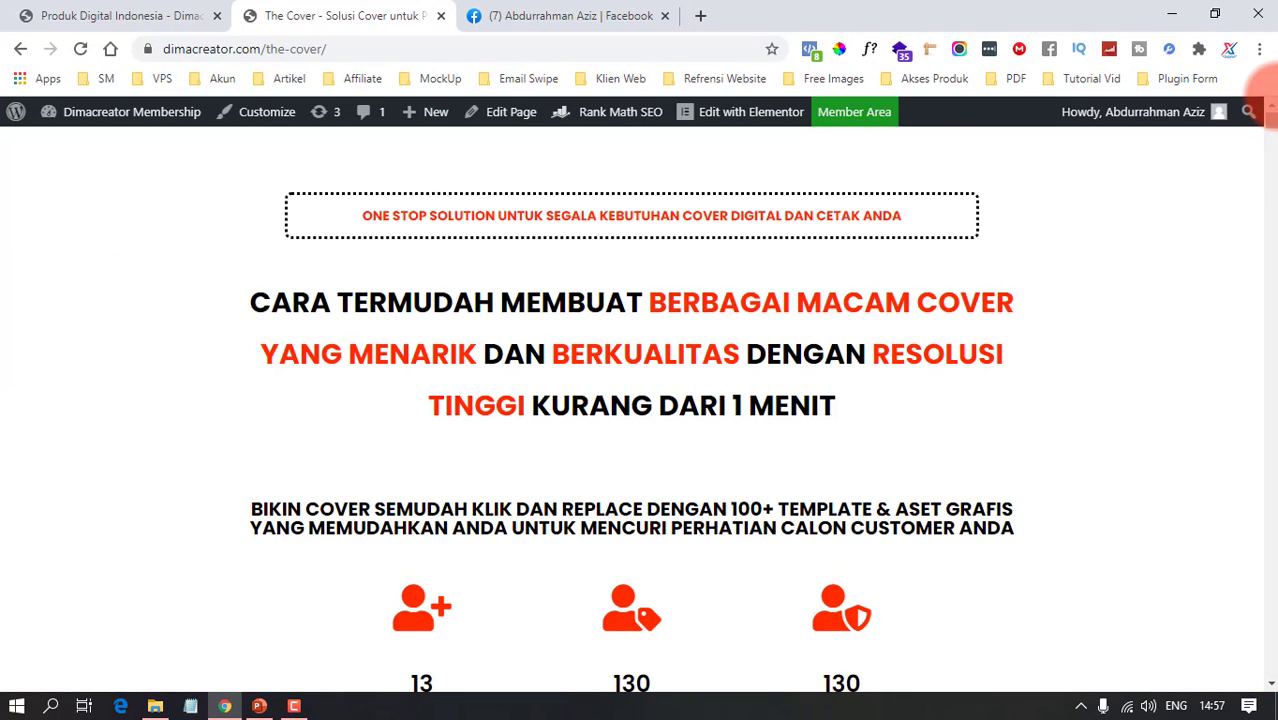